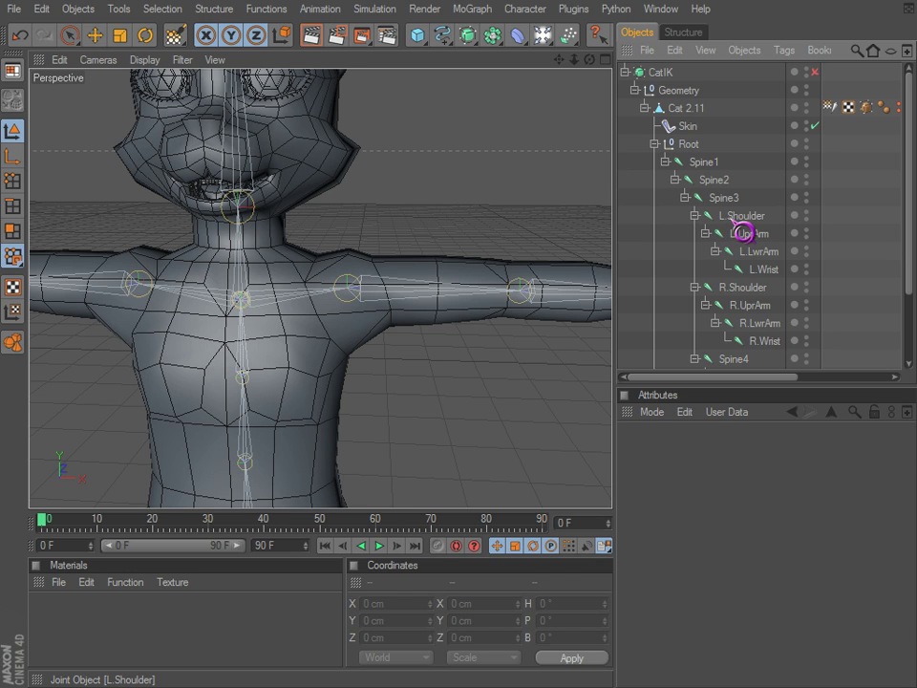
Compare the skin weights of the Spine2, Spine3, Spine4 and L.Shoulder joints around the cat's chest
click(741, 217)
click(732, 202)
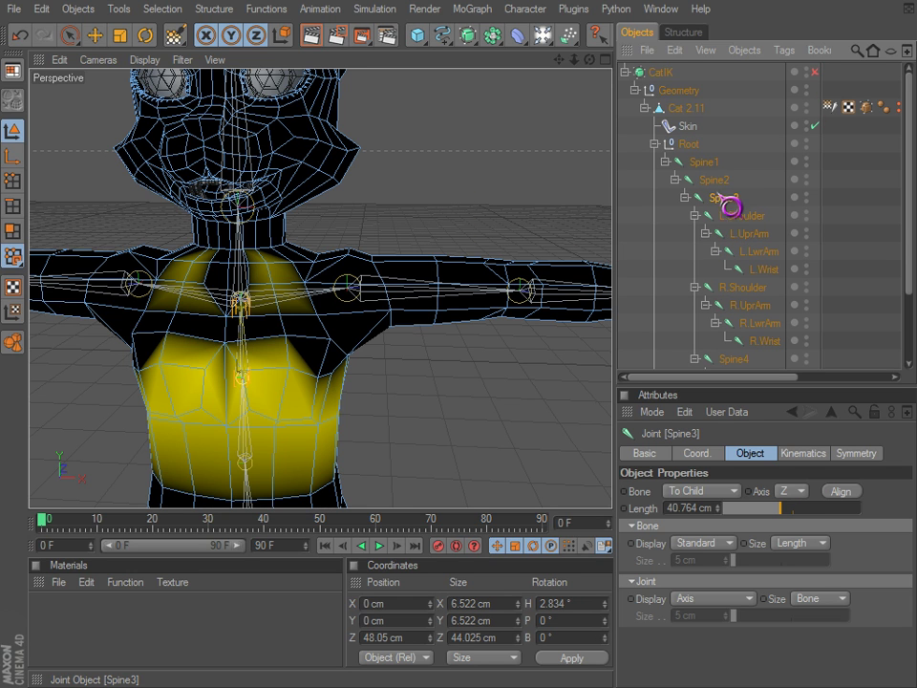
click(717, 181)
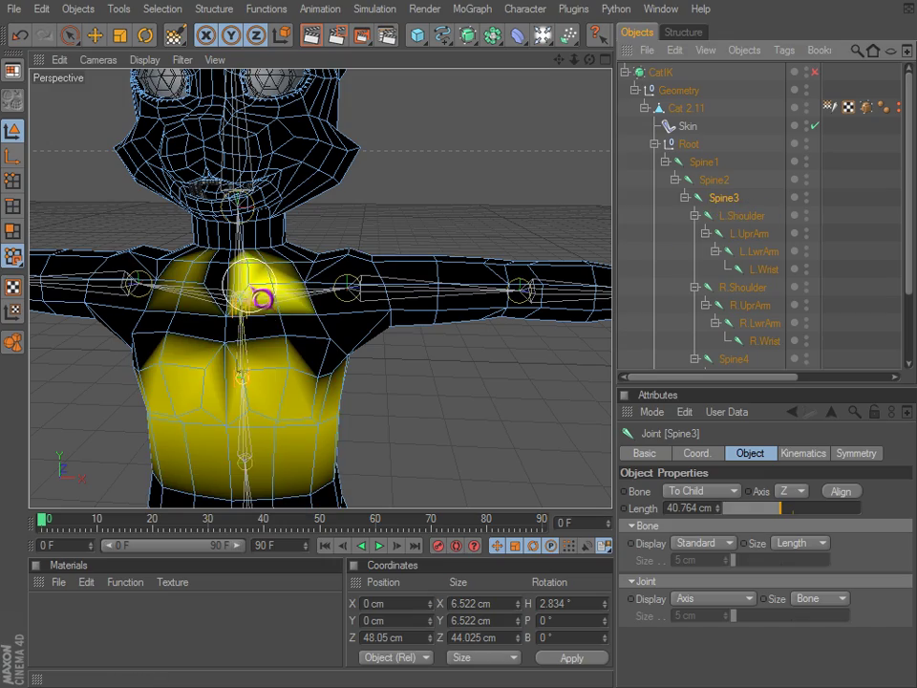
scroll(243, 289, up, 2)
alt+middle_drag(211, 298, 323, 284)
alt+drag(283, 278, 291, 275)
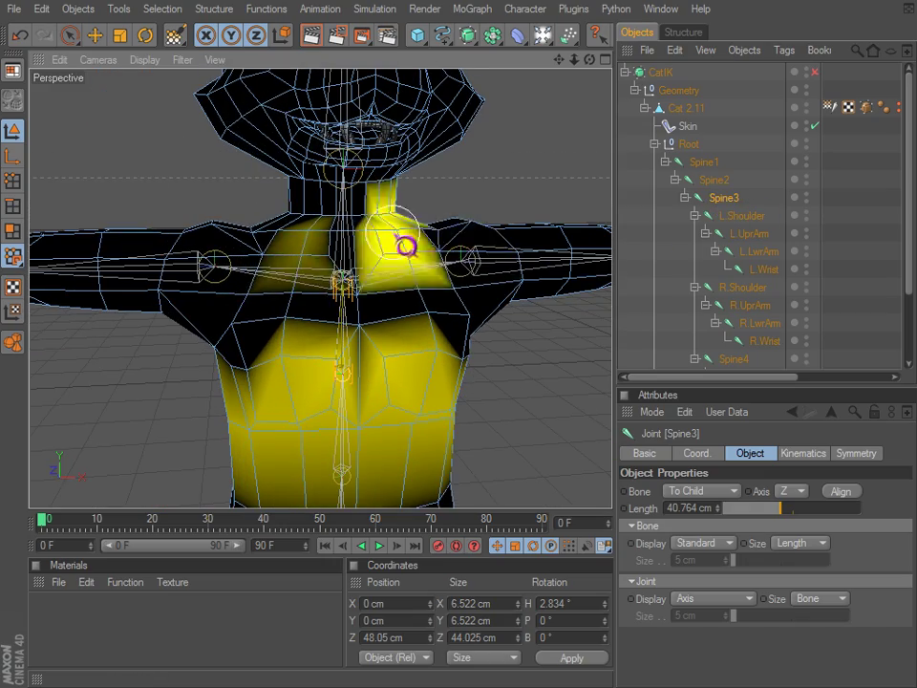
scroll(747, 359, down, 3)
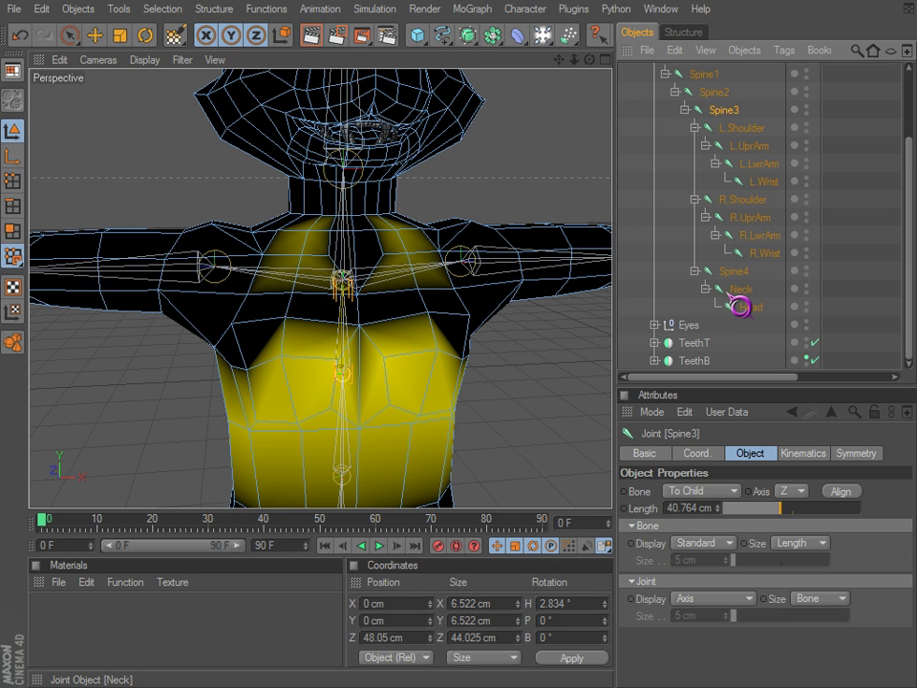
click(733, 271)
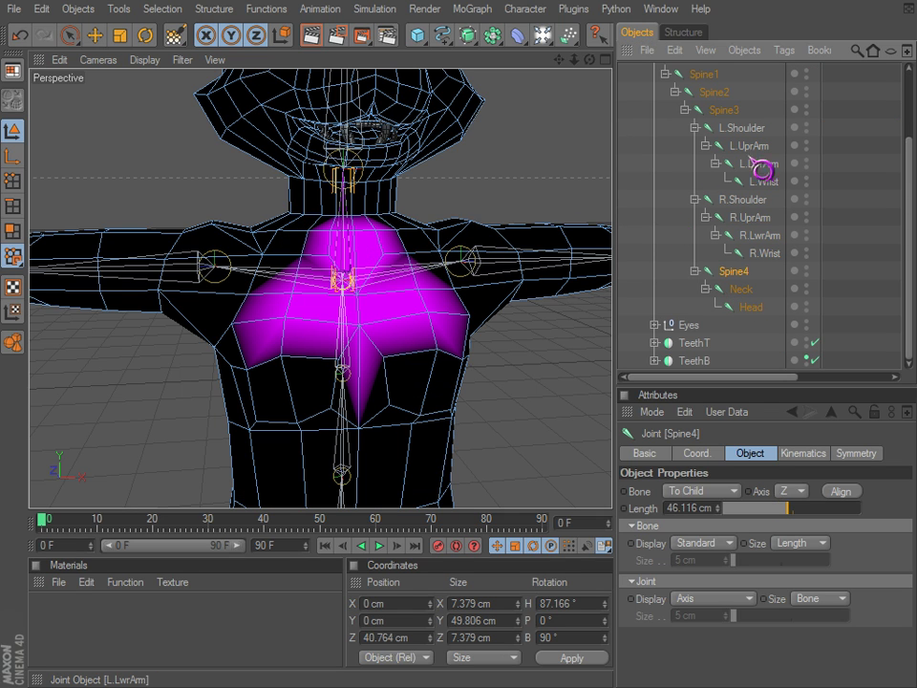
click(746, 135)
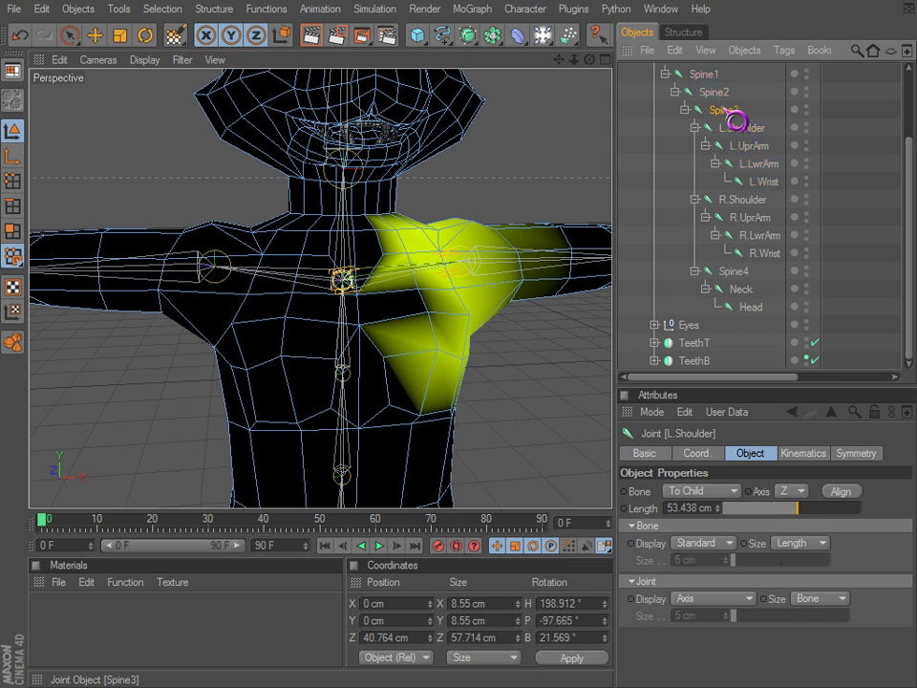
click(738, 112)
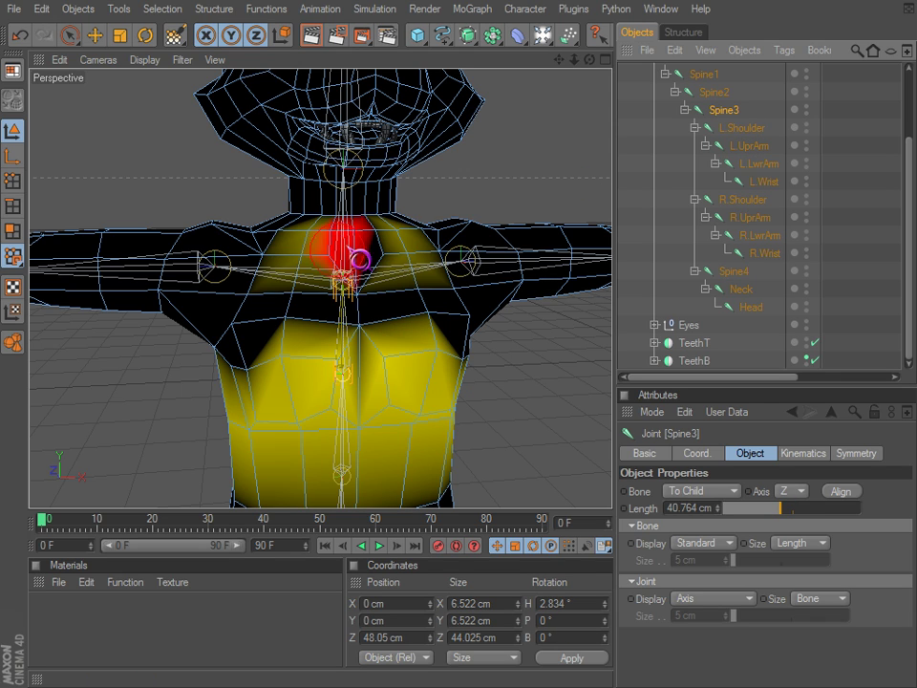
click(731, 92)
click(732, 113)
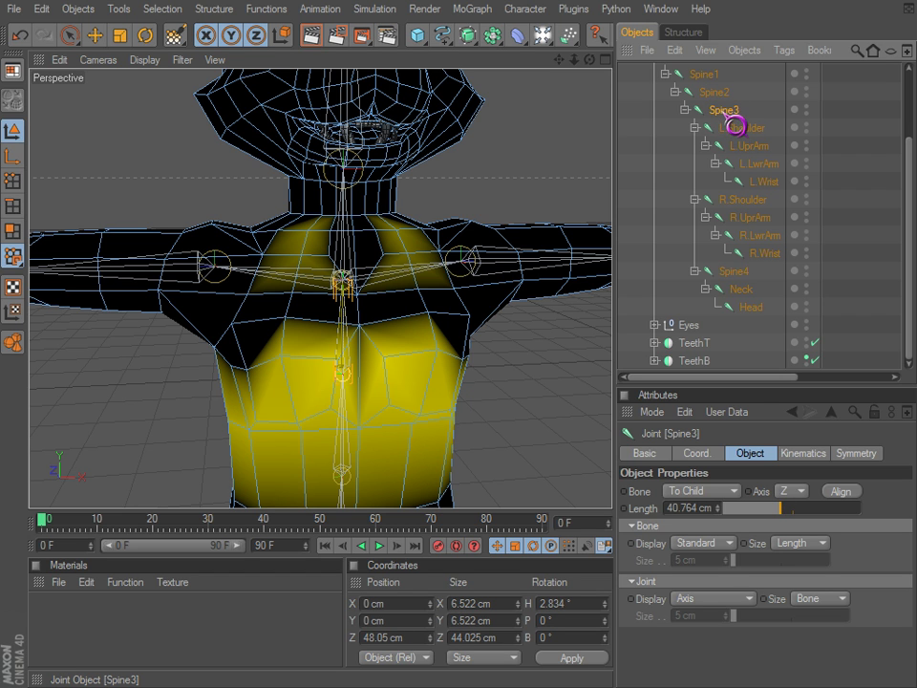
Paint the Spine4 joint's weight over the whole upper chest so it replaces Spine3's influence there
click(733, 271)
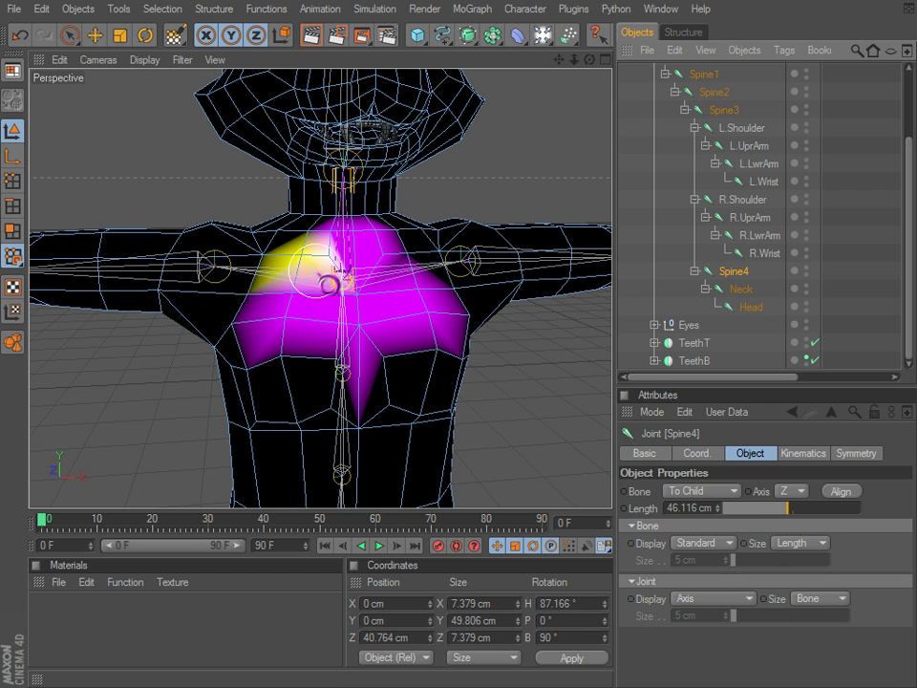
alt+drag(382, 317, 604, 442)
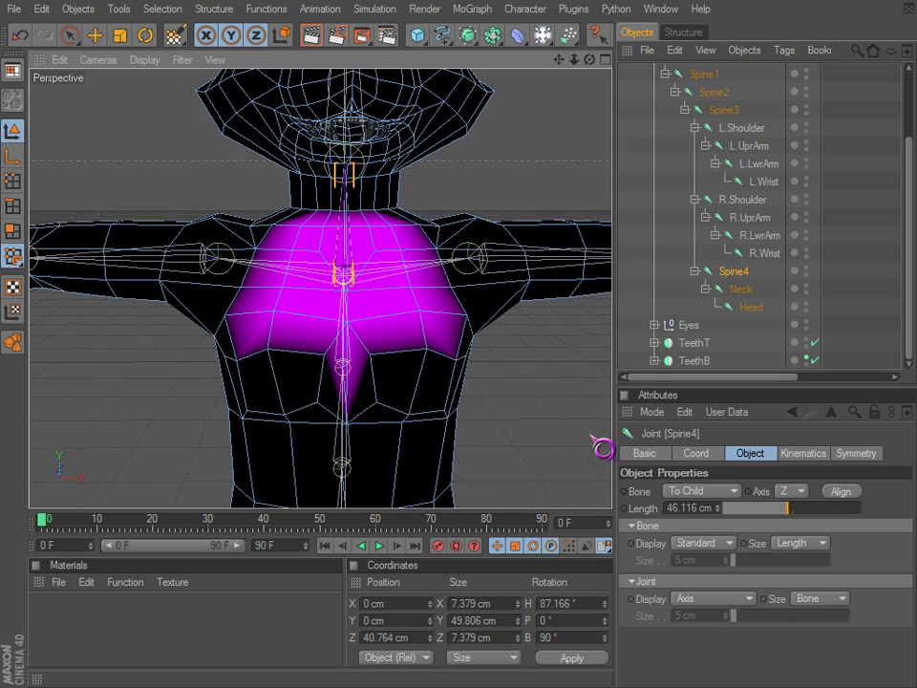
click(732, 118)
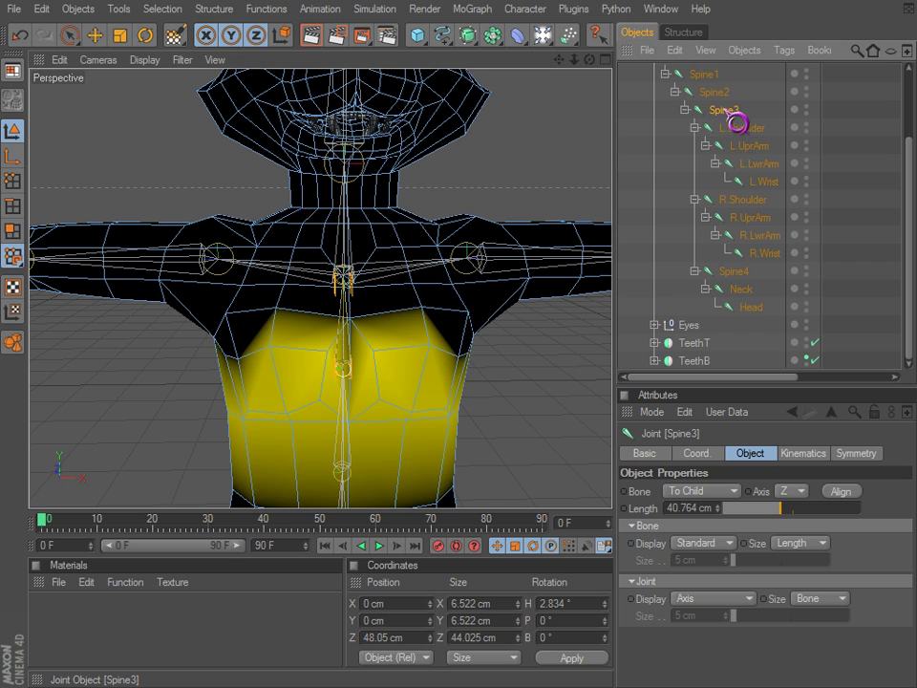
Paint stronger Spine3 weights across both sides of the chest, comparing them with Spine2's weights
scroll(457, 354, up, 2)
click(726, 95)
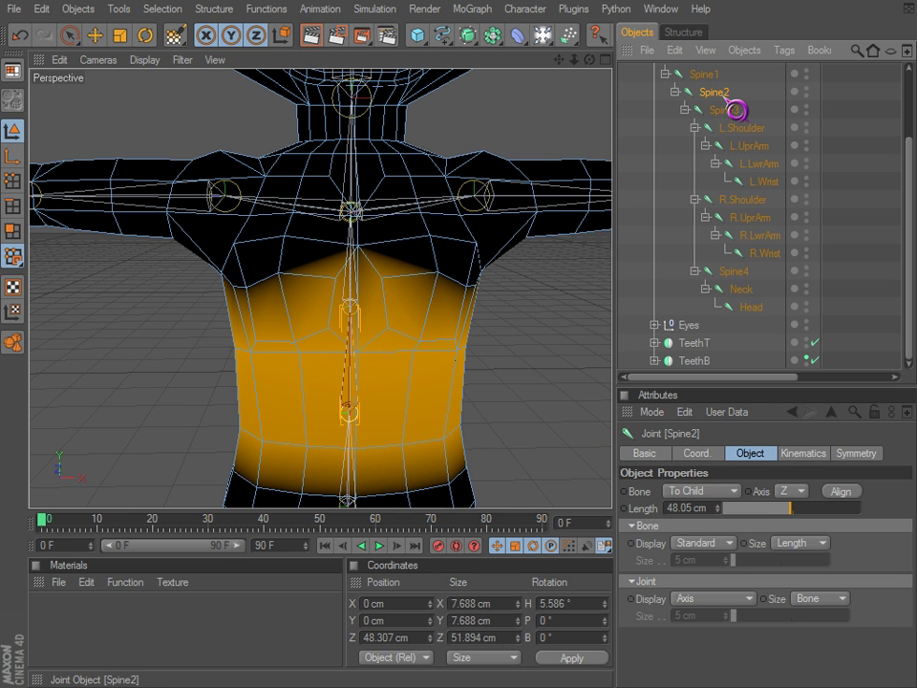
click(724, 111)
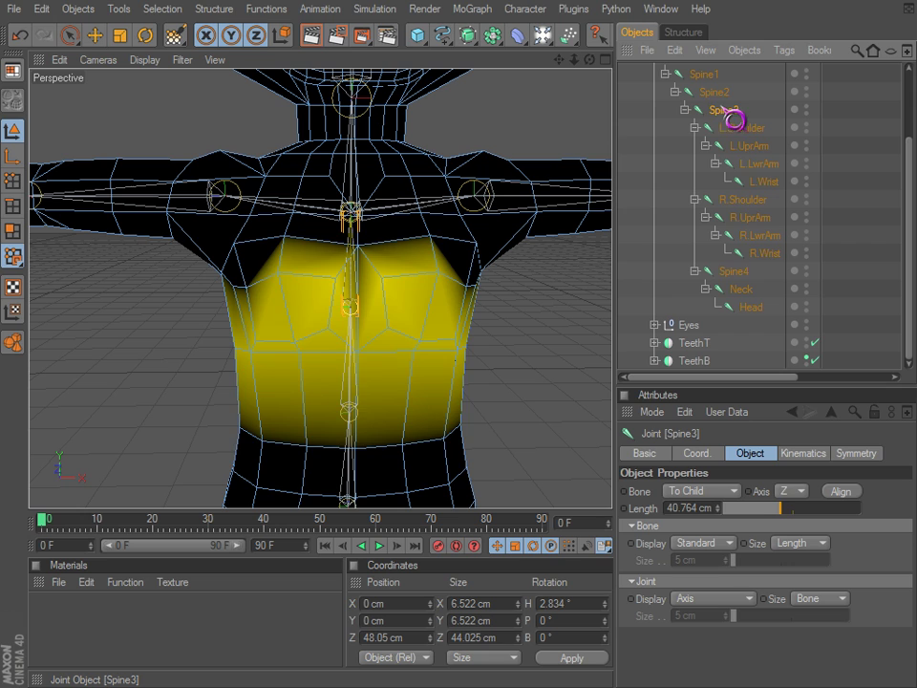
click(721, 96)
click(724, 111)
click(719, 97)
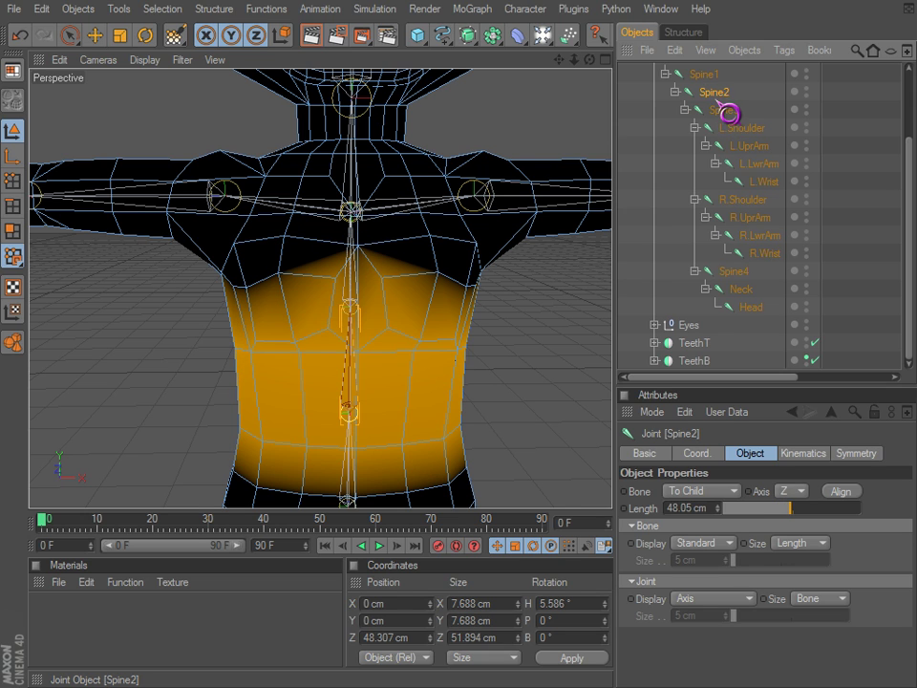
click(726, 113)
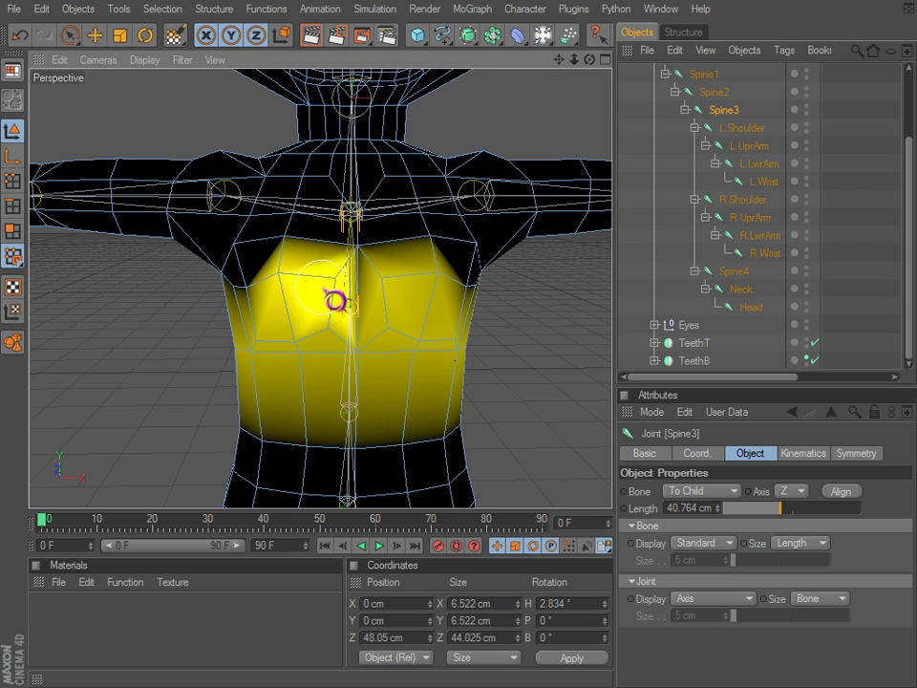
click(442, 294)
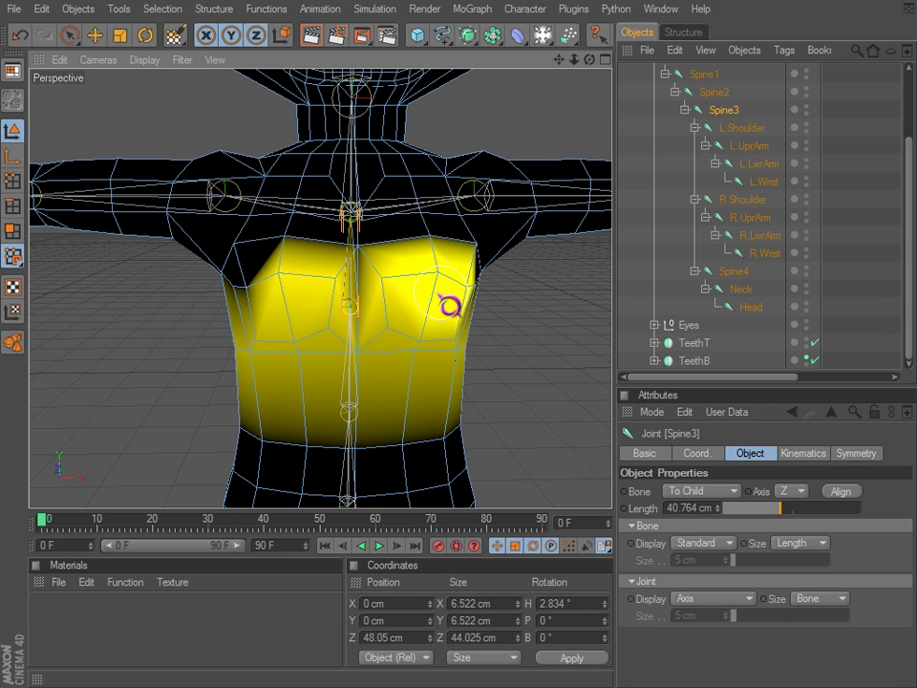
alt+drag(348, 306, 367, 306)
click(277, 301)
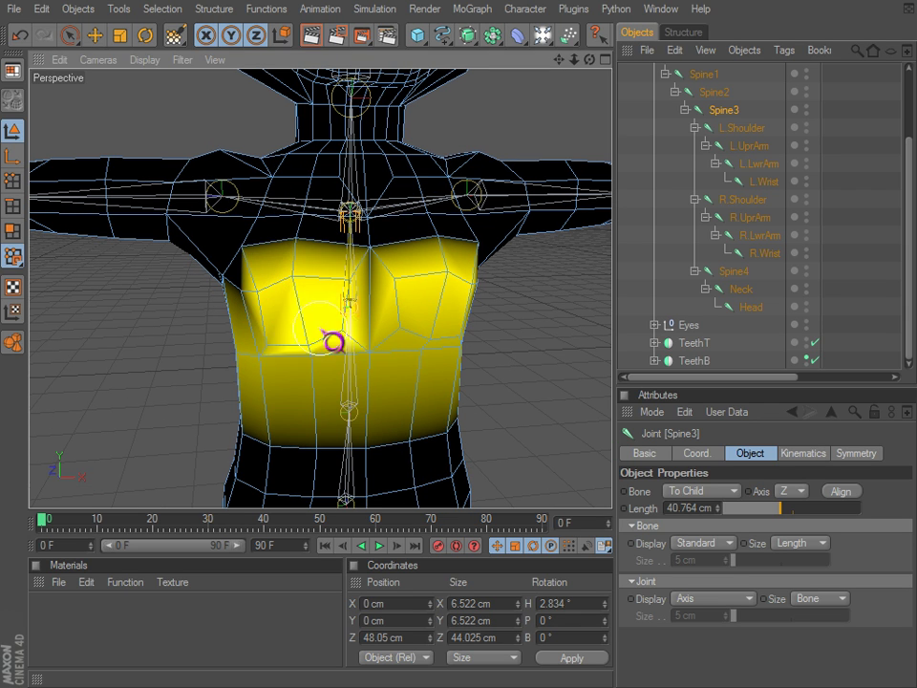
click(739, 128)
click(724, 110)
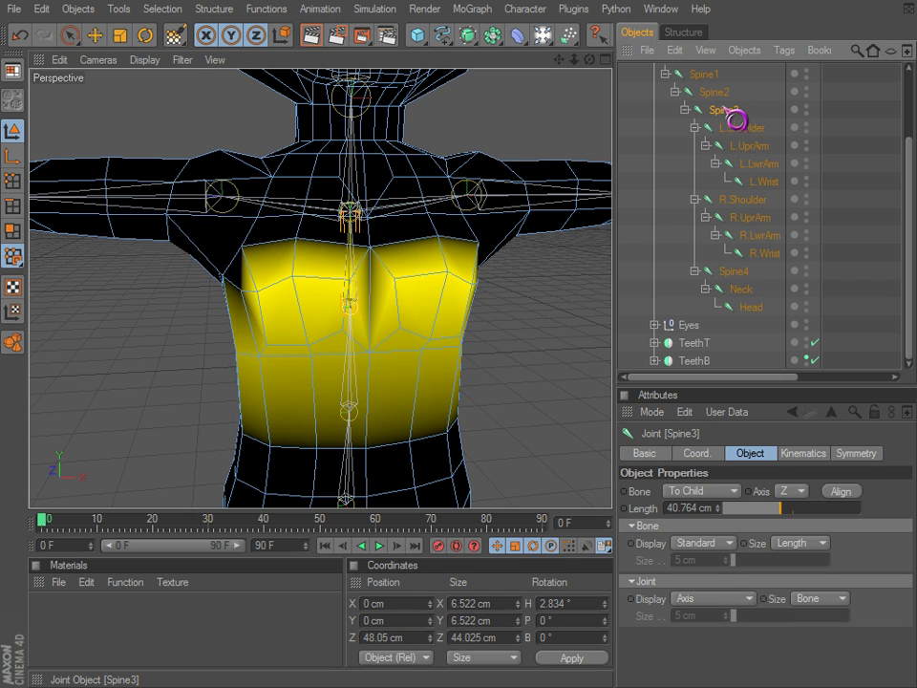
Paint stronger Spine2 weights around the abdomen, covering the front, sides and back of the torso
click(716, 93)
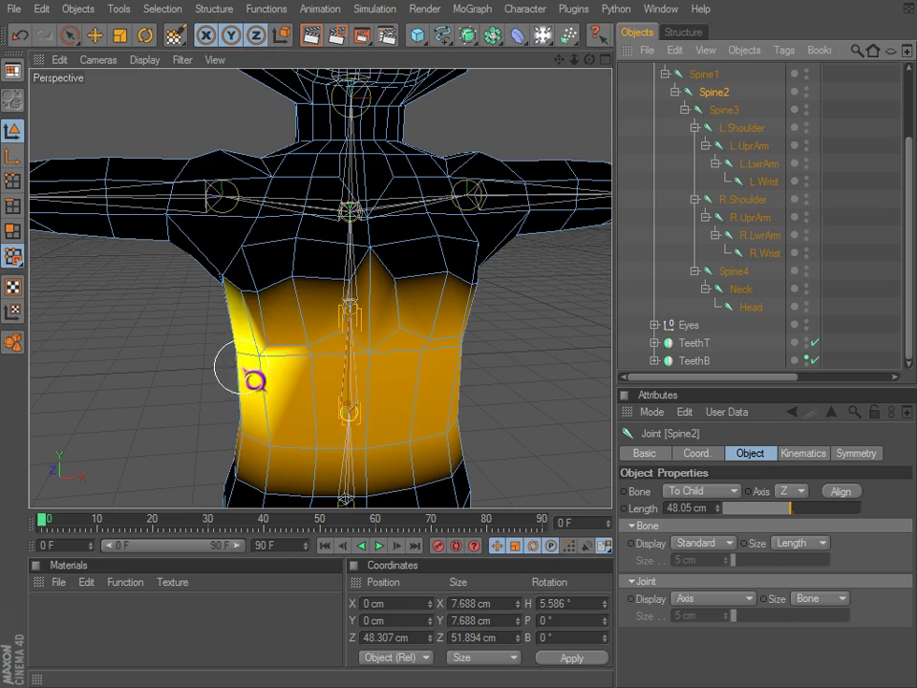
alt+drag(508, 372, 602, 446)
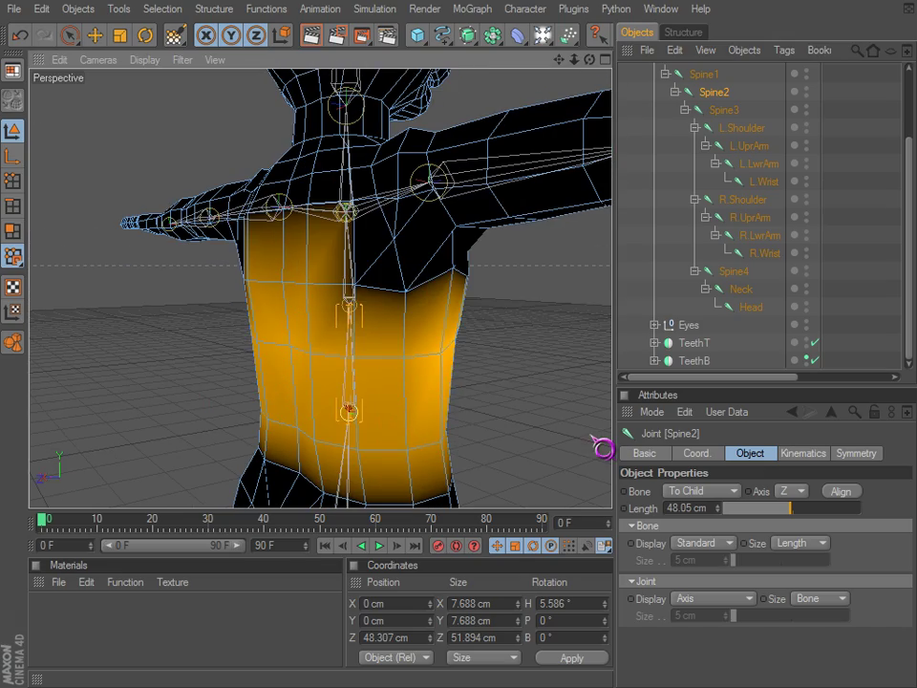
alt+drag(368, 377, 606, 446)
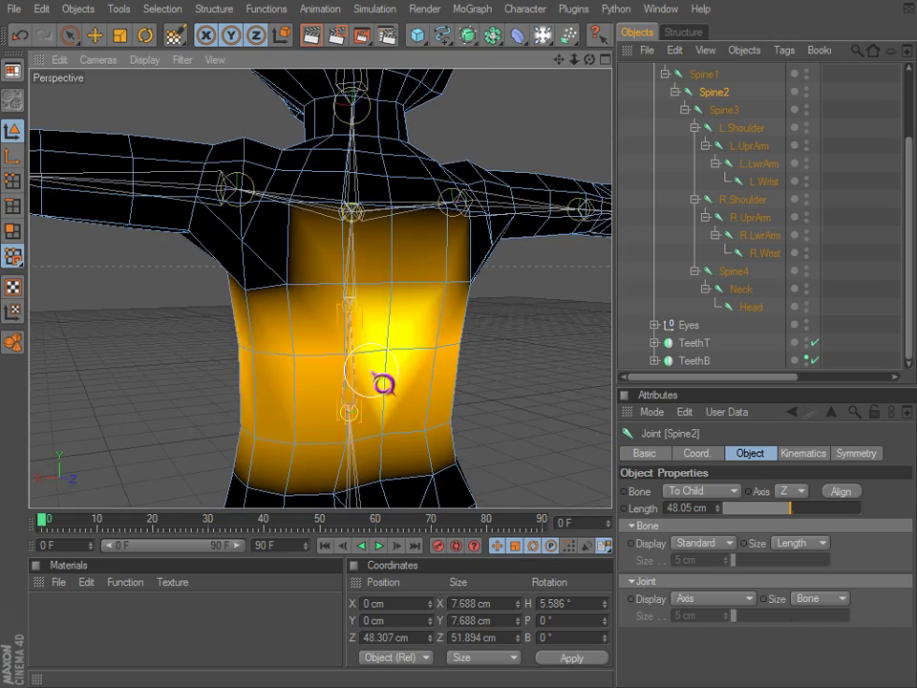
alt+drag(344, 394, 485, 309)
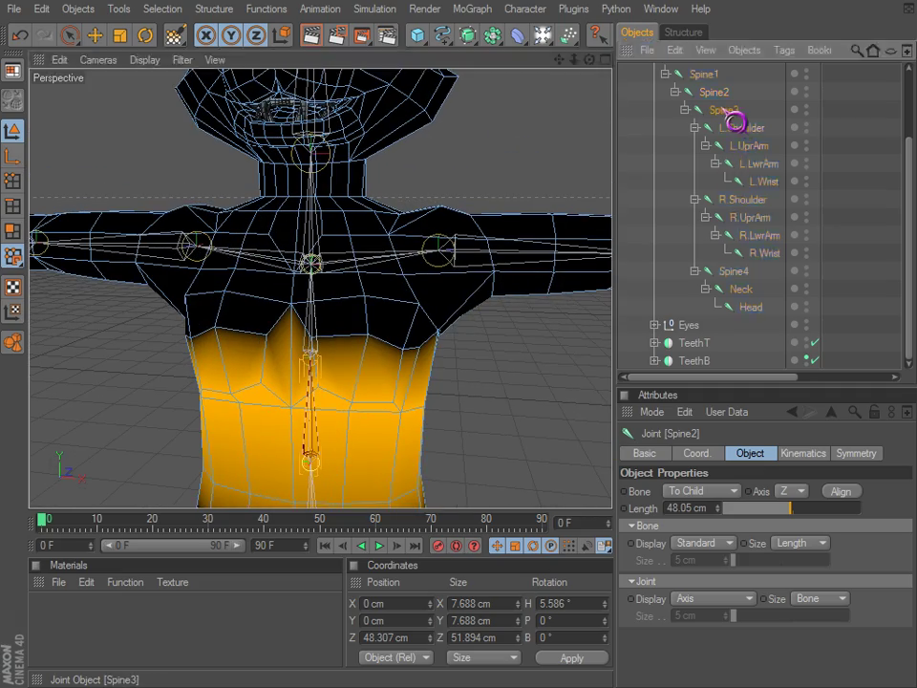
Try rotating the Spine3 joint to test how the torso mesh deforms
click(728, 111)
key(r)
alt+right_drag(430, 268, 374, 337)
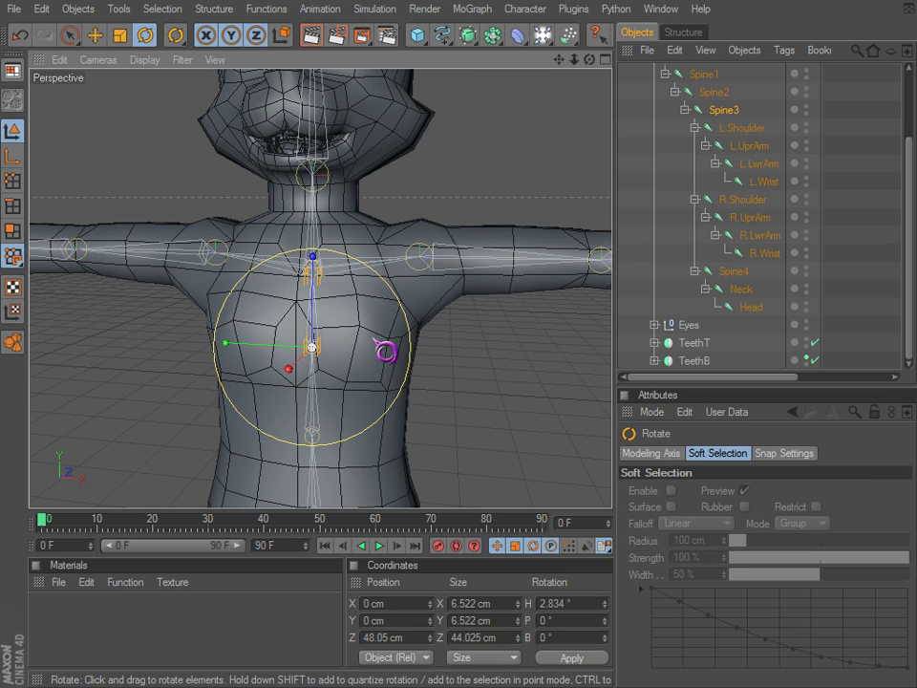
alt+middle_drag(374, 338, 371, 307)
alt+drag(370, 308, 352, 307)
alt+right_drag(352, 307, 286, 325)
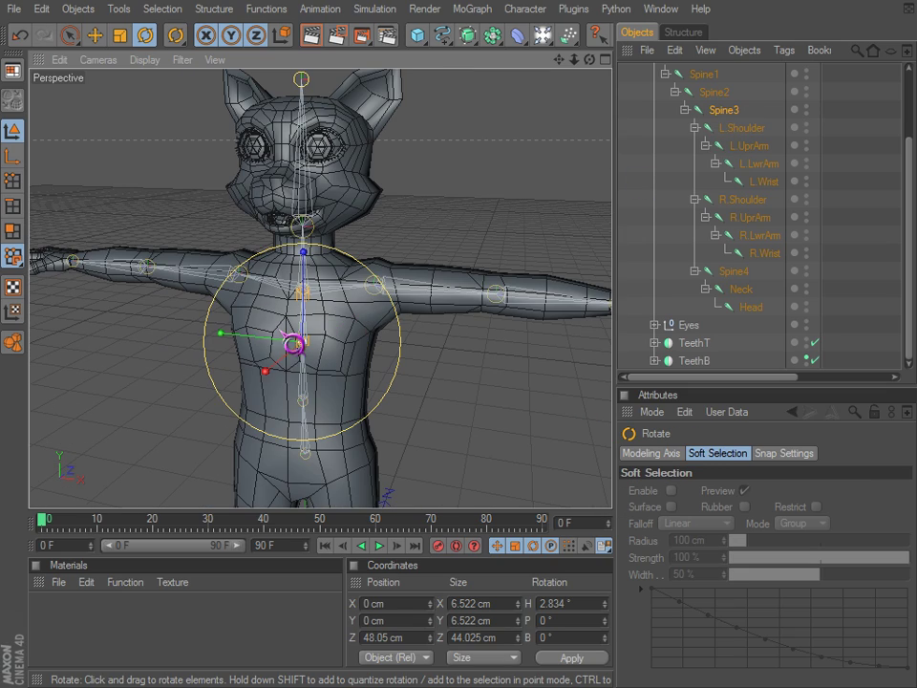
drag(268, 369, 604, 443)
scroll(405, 357, up, 2)
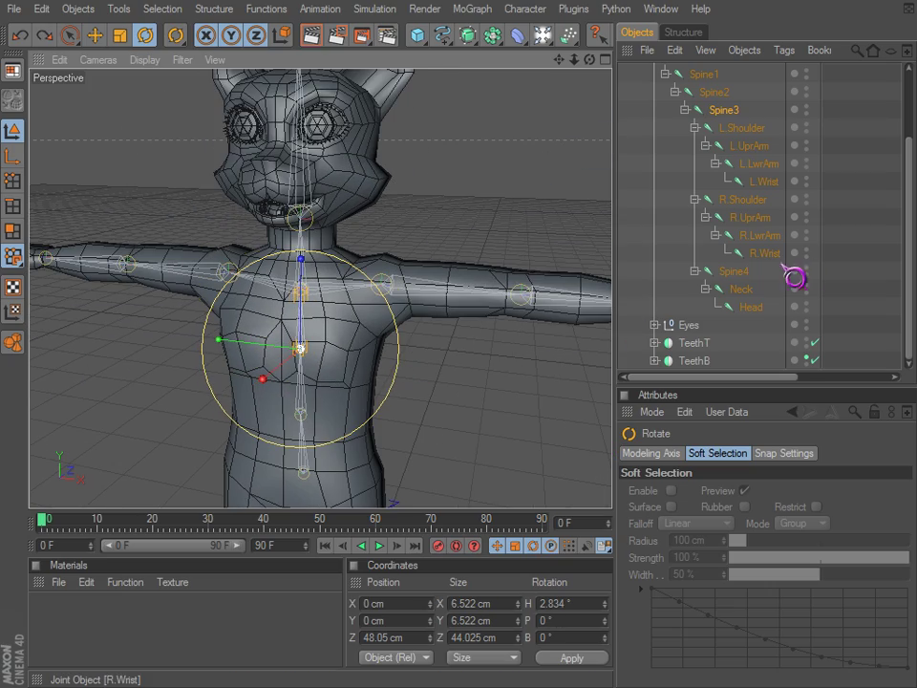
Rename the Spine4 joint as Neck
scroll(749, 293, up, 3)
scroll(718, 215, down, 3)
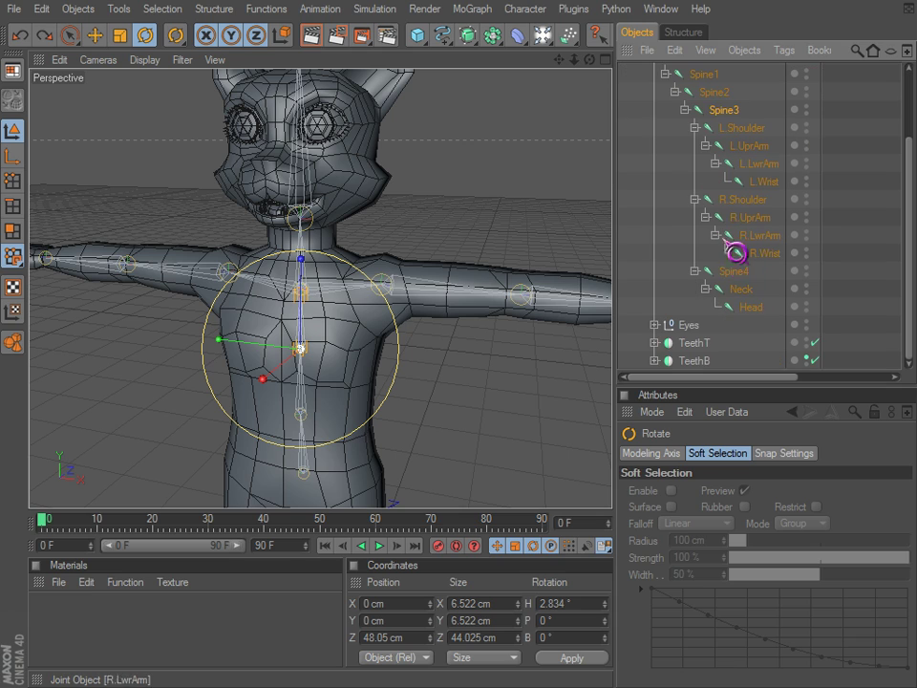
click(743, 304)
scroll(385, 218, down, 4)
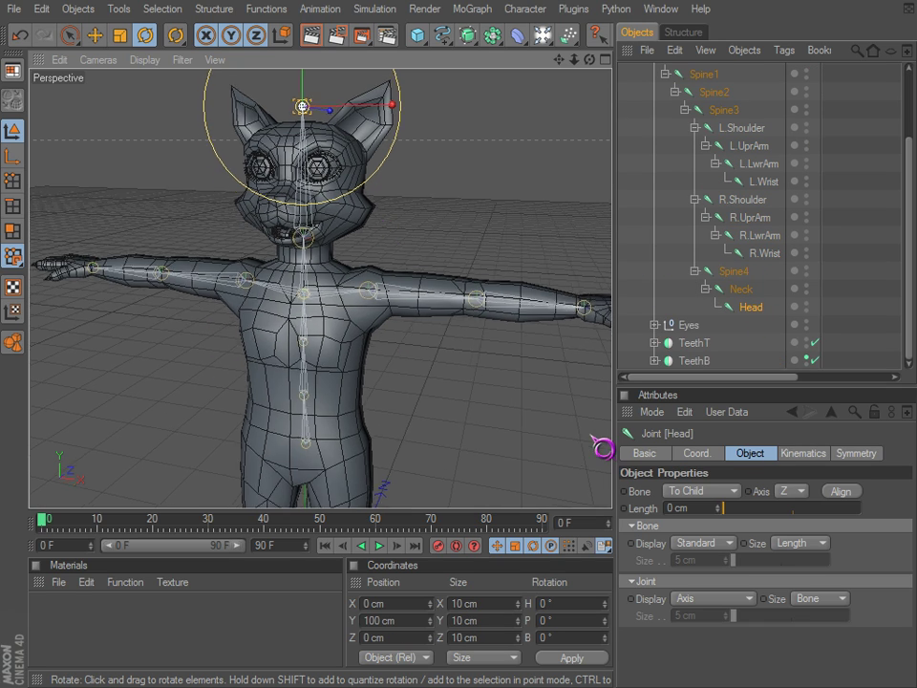
alt+middle_drag(591, 434, 587, 466)
click(754, 300)
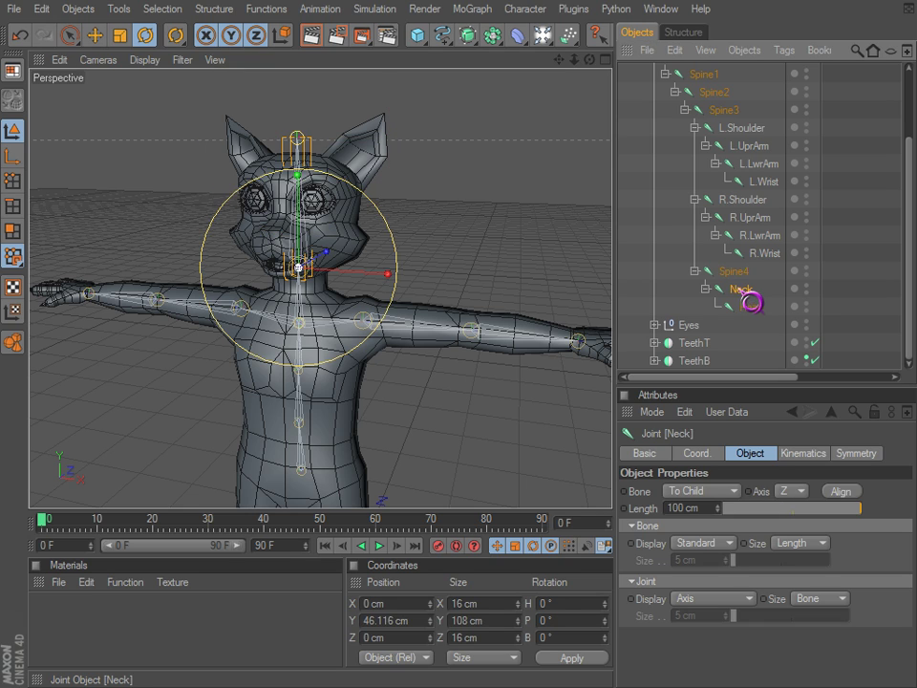
click(738, 274)
double_click(741, 273)
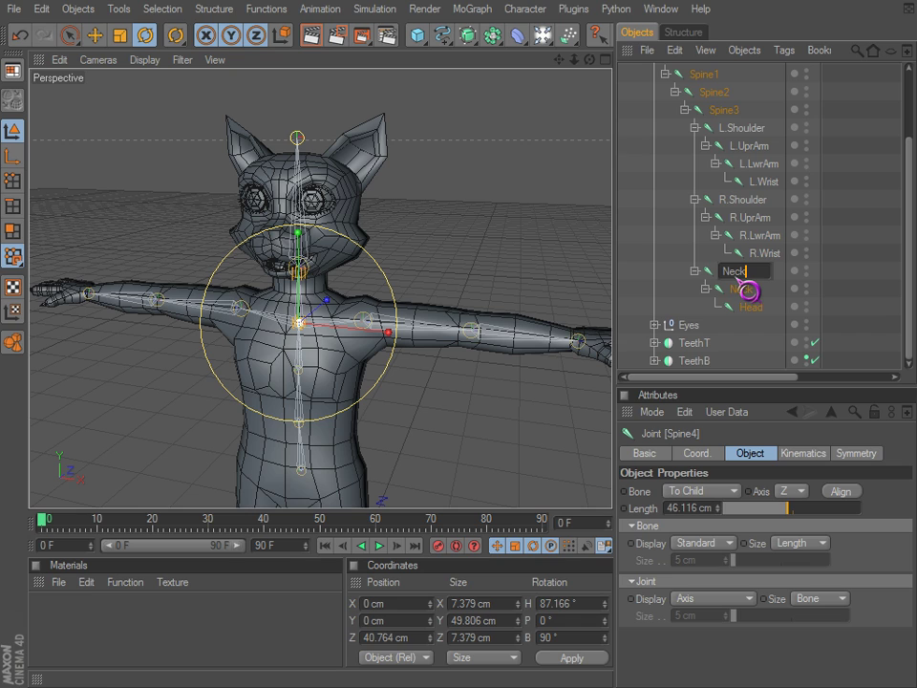
key(Return)
Rename the original Neck joint as Head and the end joint below it as Head.e
double_click(743, 289)
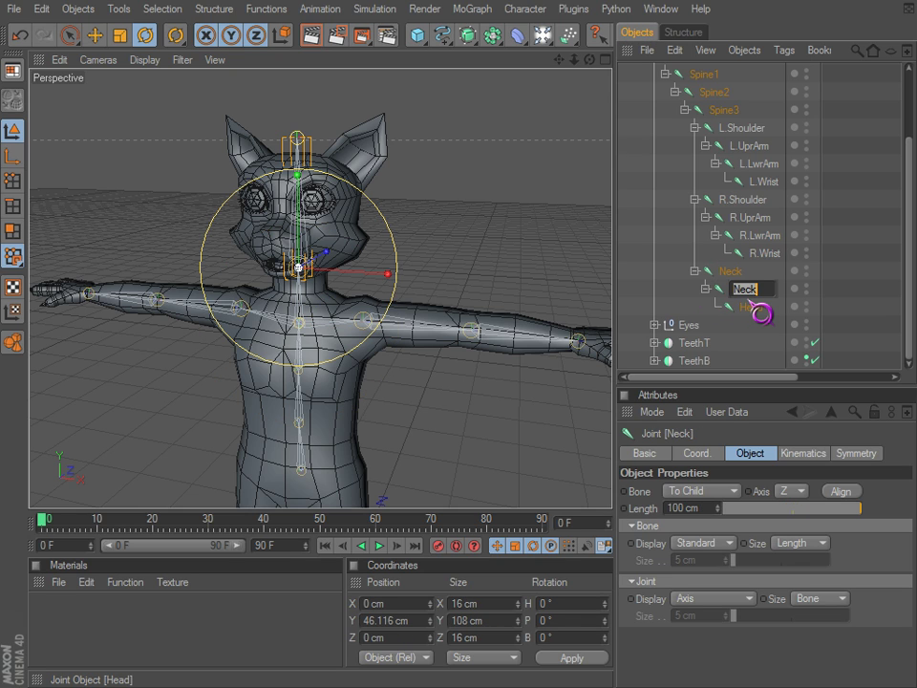
text(Head)
key(Return)
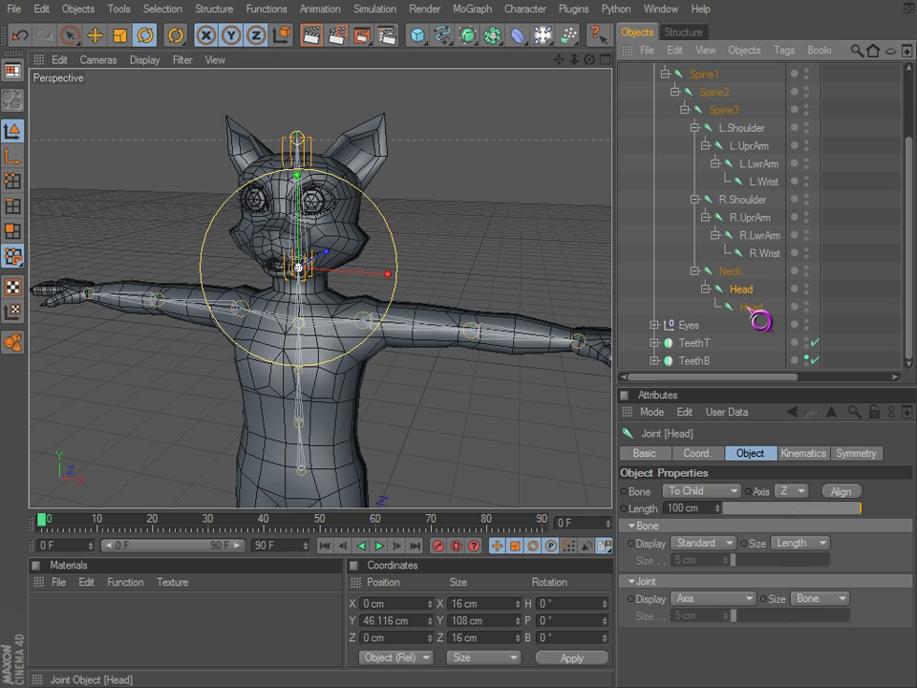
double_click(753, 306)
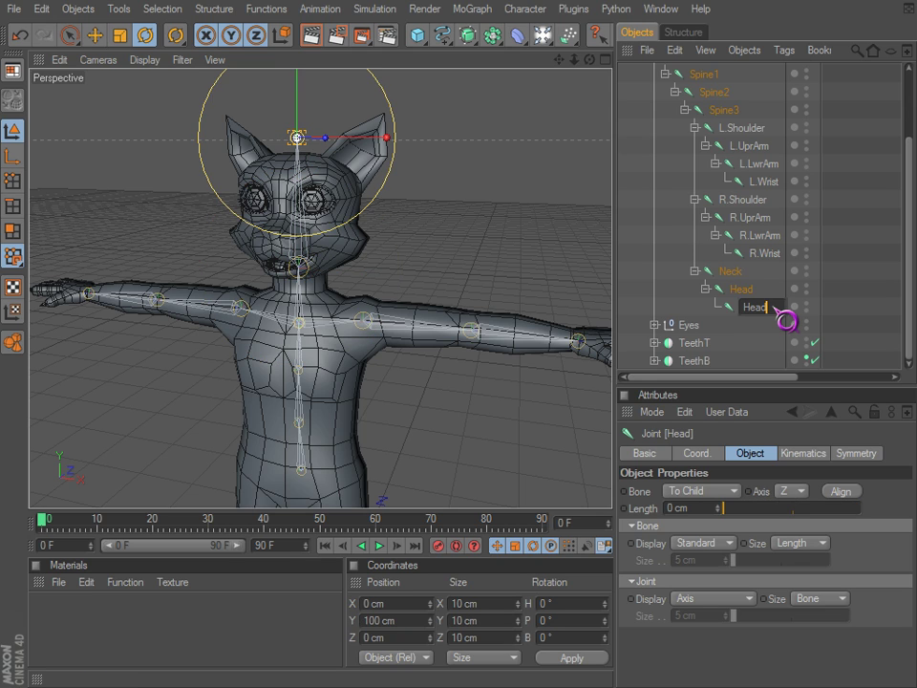
text(.e)
key(Return)
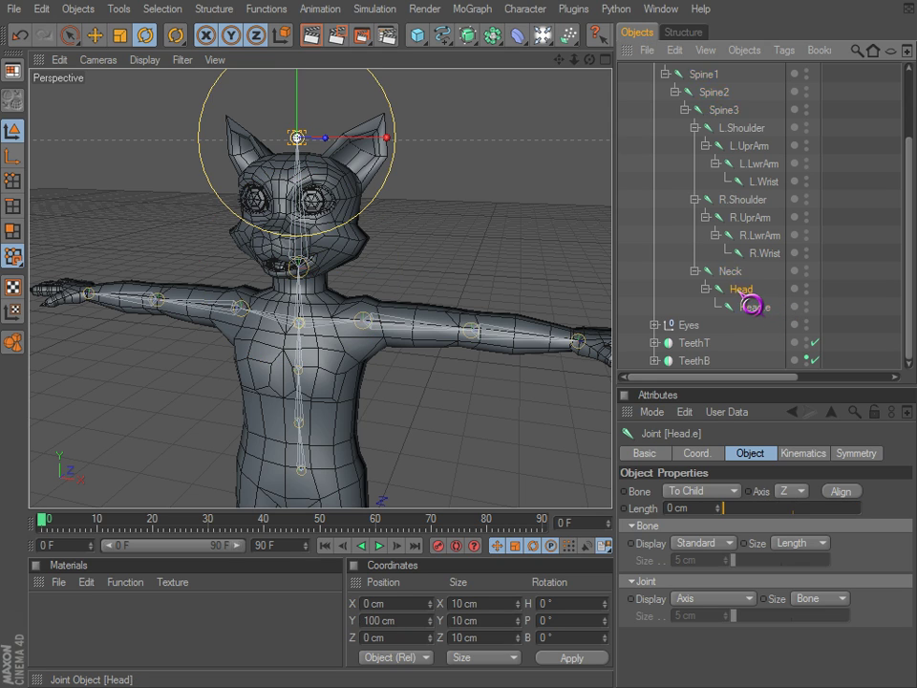
Try rotating the Head joint to test how the head and neck mesh deform
key(Up)
key(Up)
key(Down)
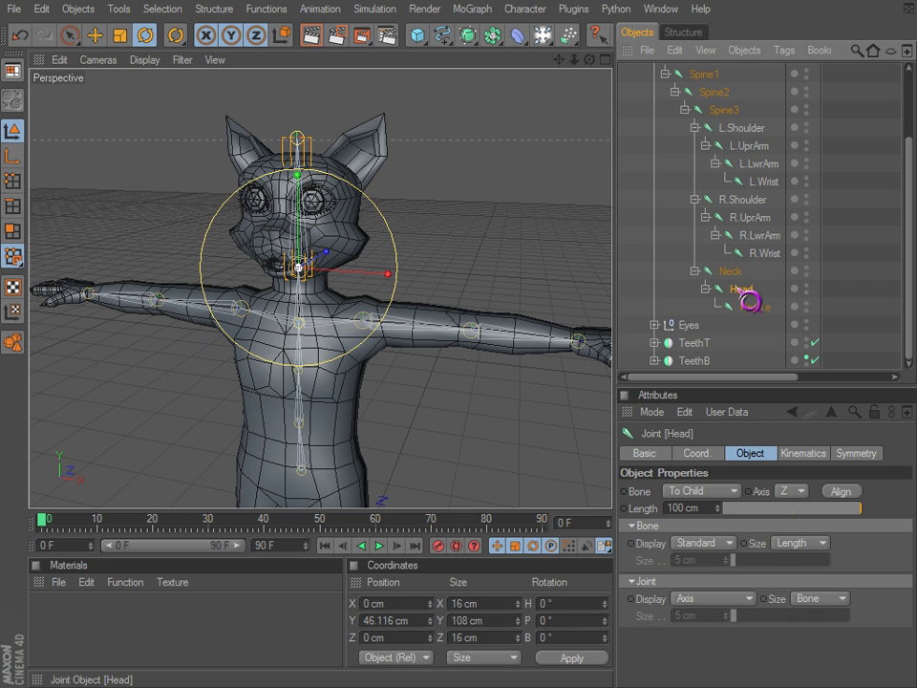
drag(403, 289, 596, 434)
scroll(345, 300, up, 4)
alt+drag(345, 300, 608, 445)
key(ctrl+z)
key(ctrl+z)
Examine the painted weights of the Neck, Head and Spine3 joints on the neck and chest mesh
click(731, 272)
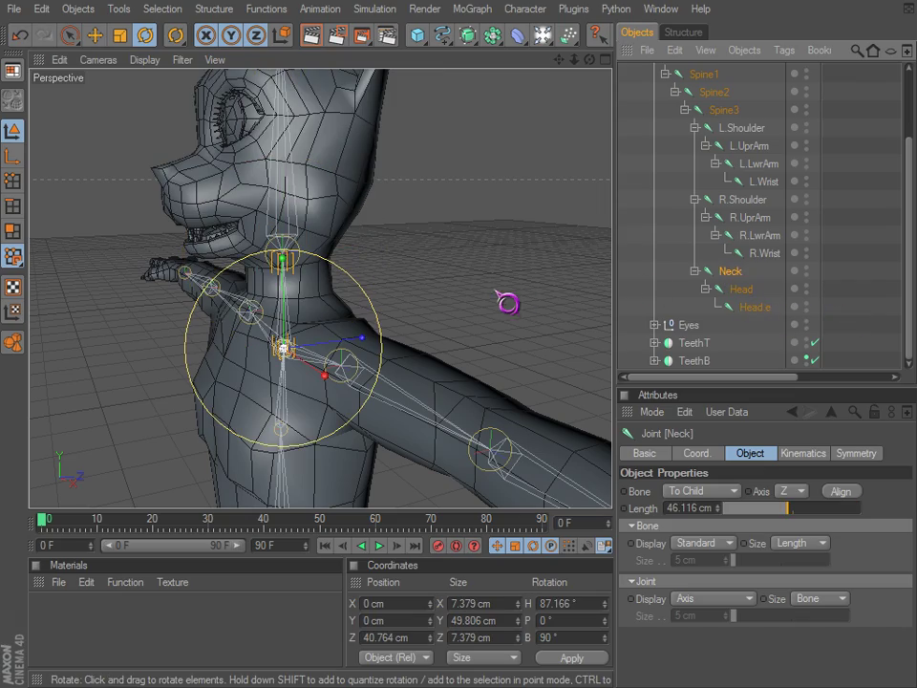
key(space)
alt+middle_drag(448, 280, 591, 436)
alt+drag(591, 435, 579, 433)
click(738, 275)
click(739, 287)
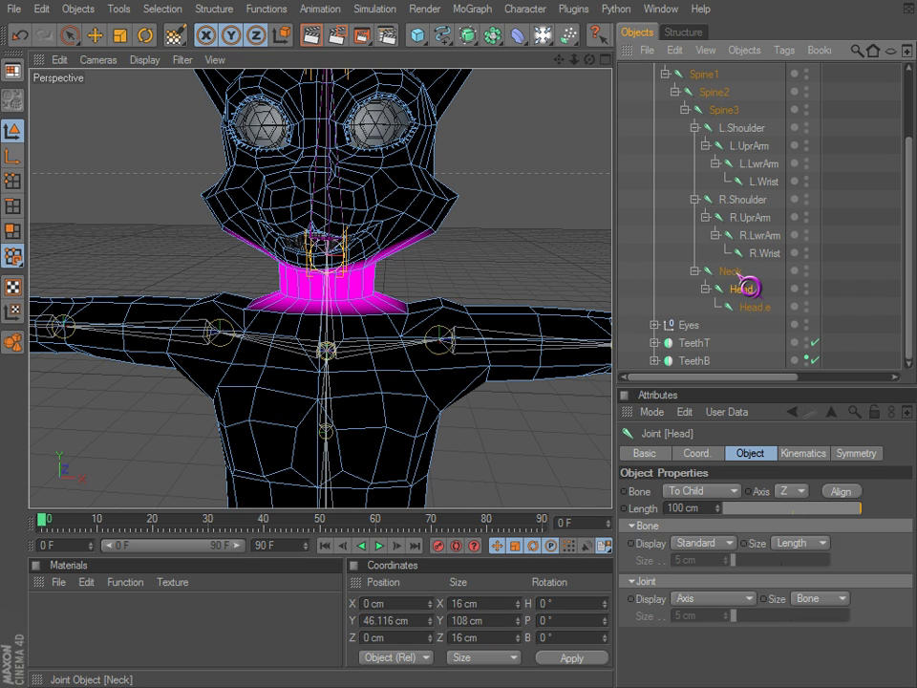
click(737, 275)
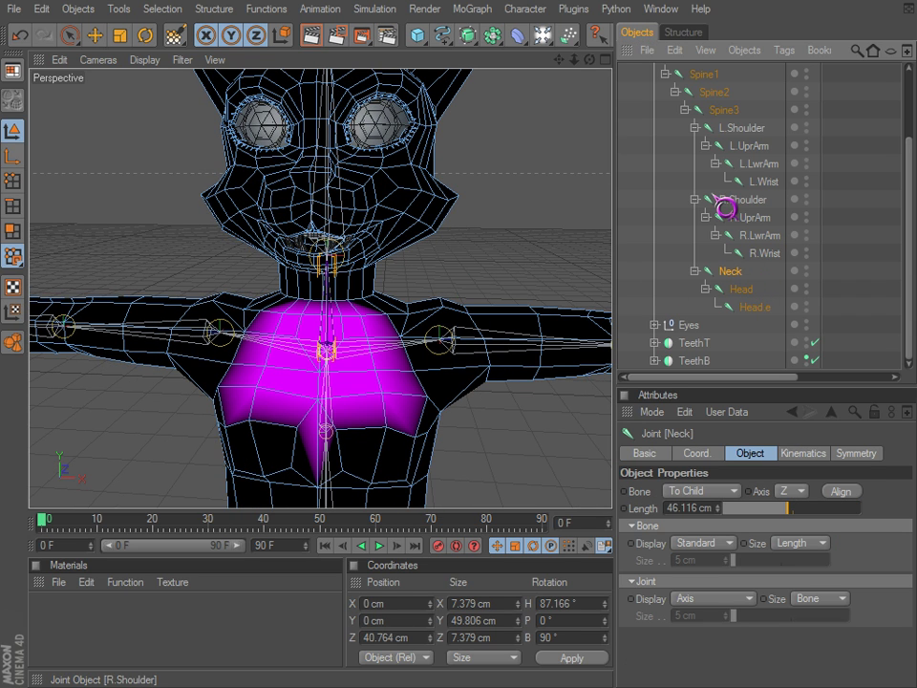
click(736, 112)
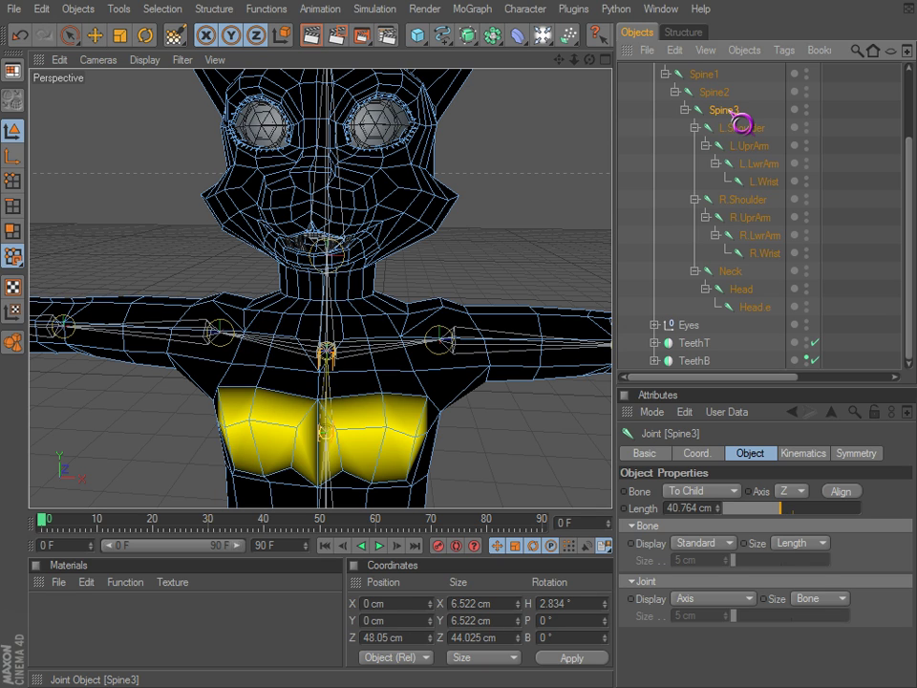
click(744, 275)
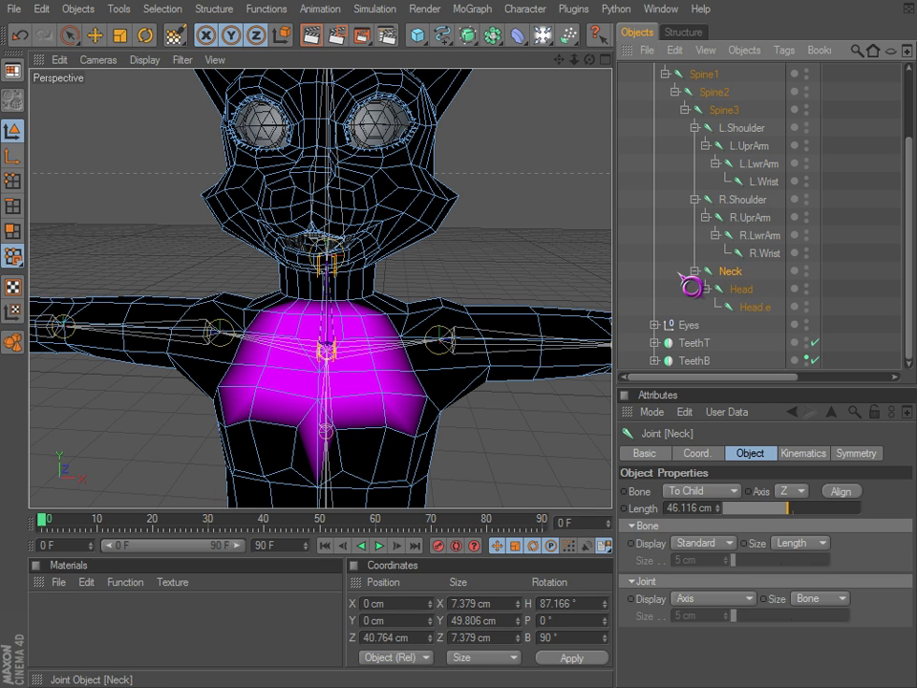
alt+drag(595, 437, 604, 444)
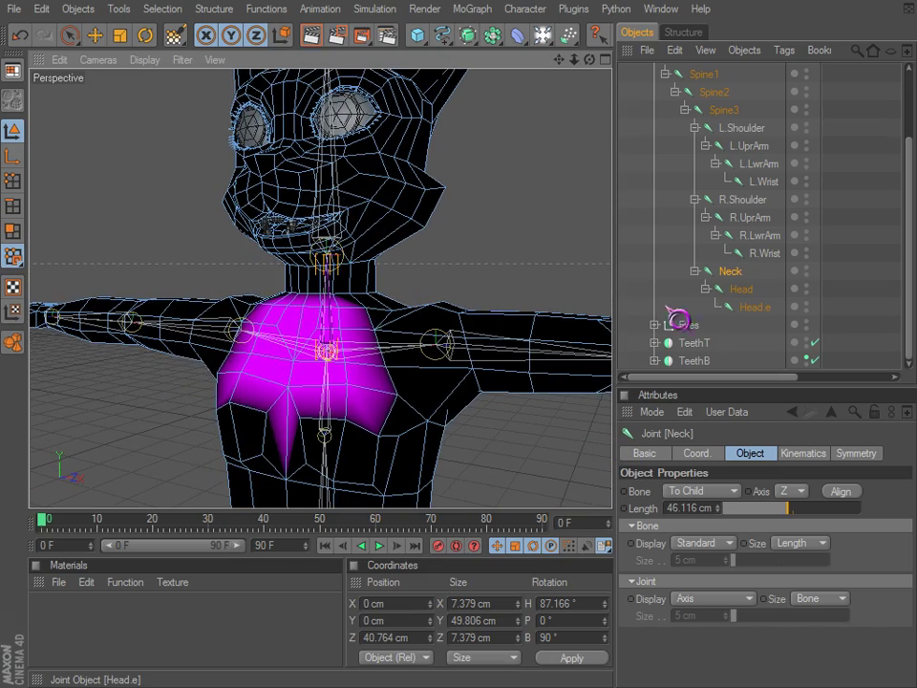
Duplicate the Head.e joint and insert the copy into the hierarchy between the Neck and Head joints
click(747, 292)
click(755, 308)
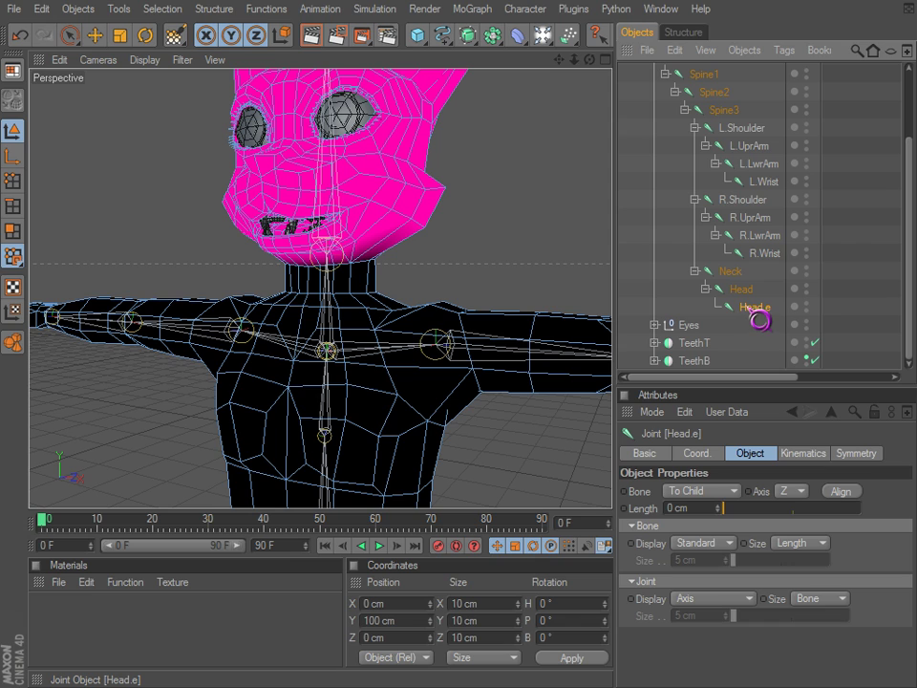
mouse_move(754, 307)
ctrl+mouse_down()
mouse_move(731, 279)
mouse_move(741, 290)
ctrl+mouse_up()
click(741, 291)
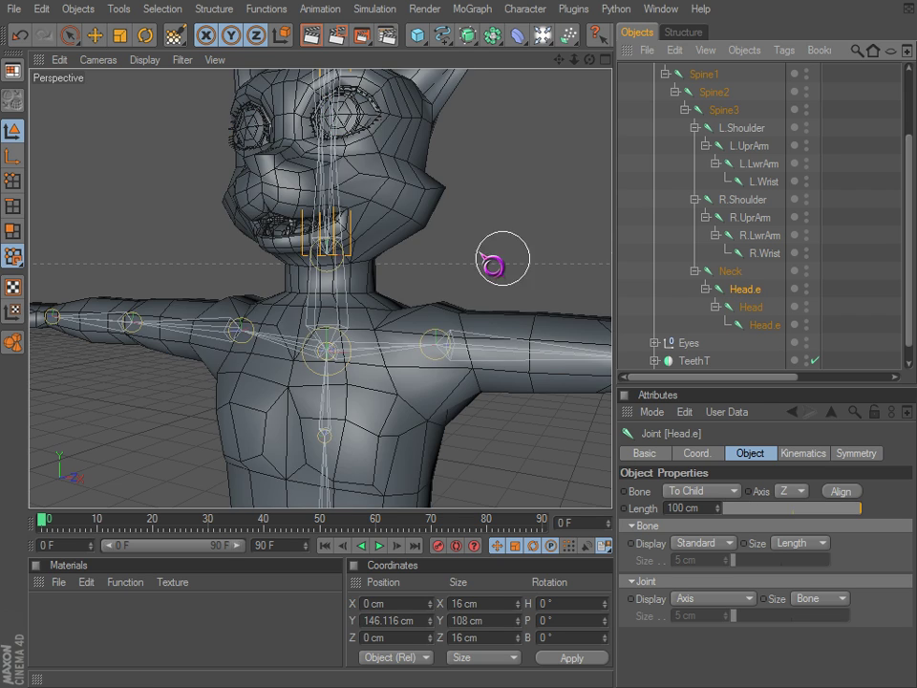
Move only the inserted joint, without its children, down to the base of the neck, at a relative Y of about 25.6 cm
scroll(435, 245, down, 3)
alt+middle_drag(428, 225, 426, 234)
key(e)
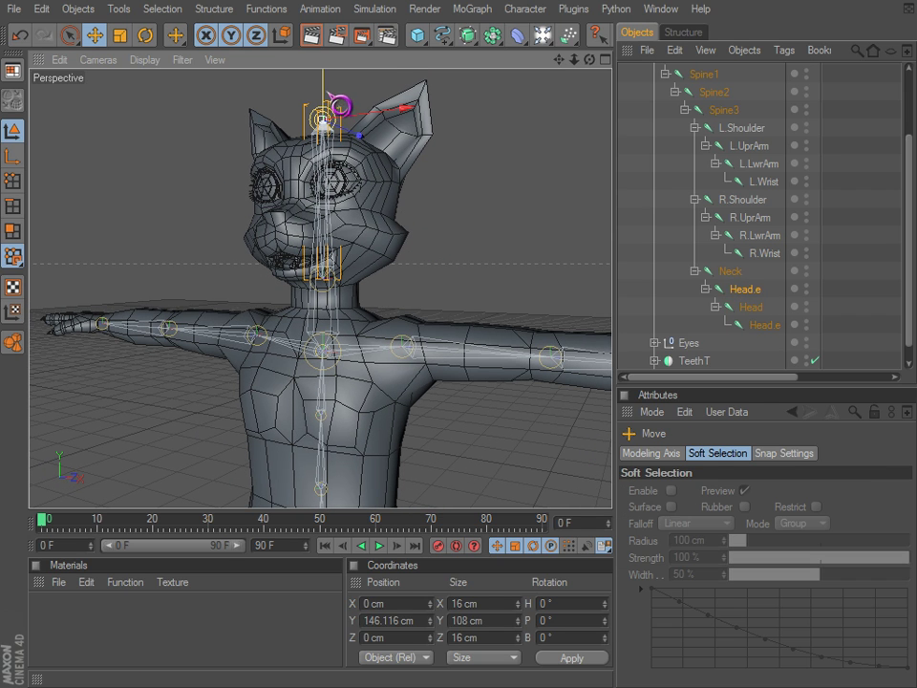
drag(325, 88, 325, 187)
key(ctrl+z)
key(7)
drag(325, 79, 325, 278)
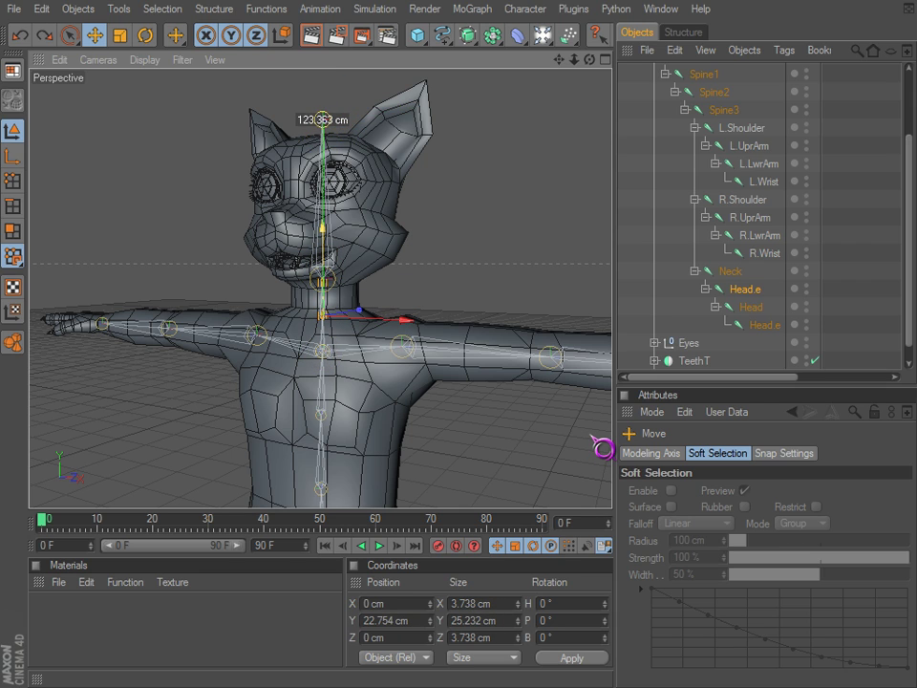
scroll(467, 139, up, 3)
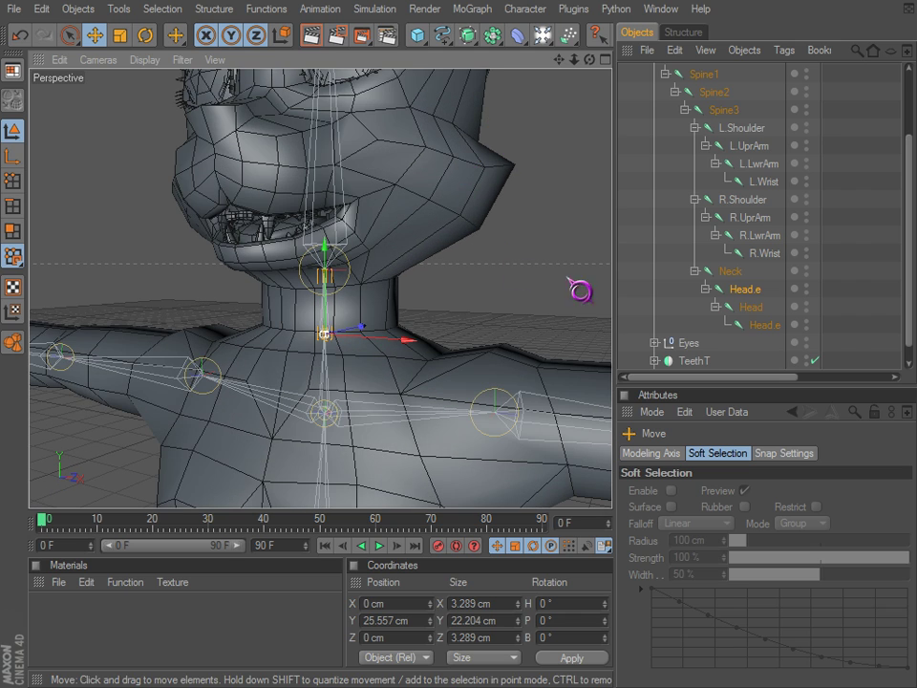
Rename the Neck joint at chest height as Spine4
click(732, 274)
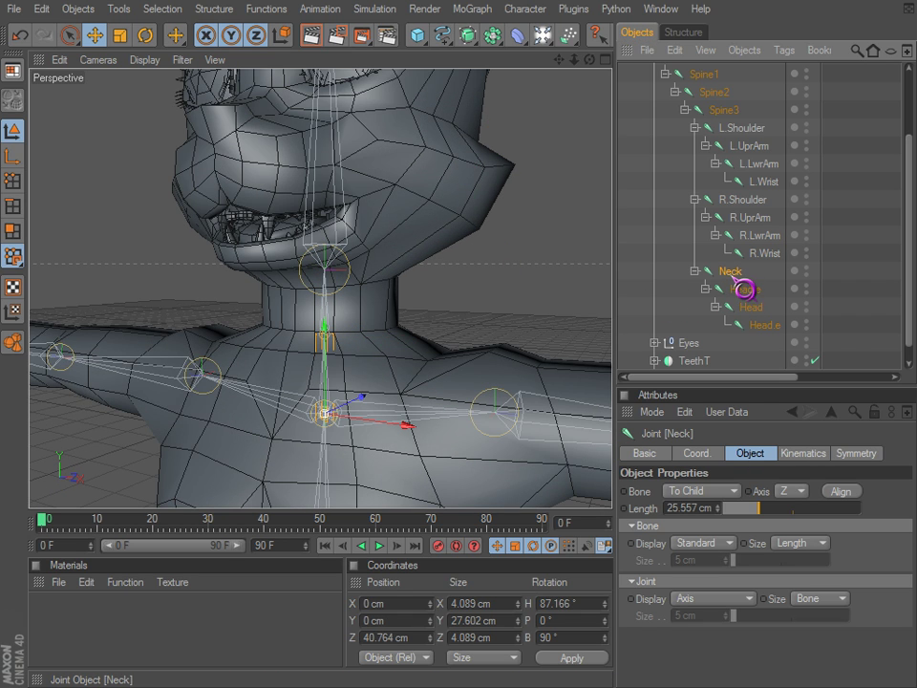
double_click(732, 272)
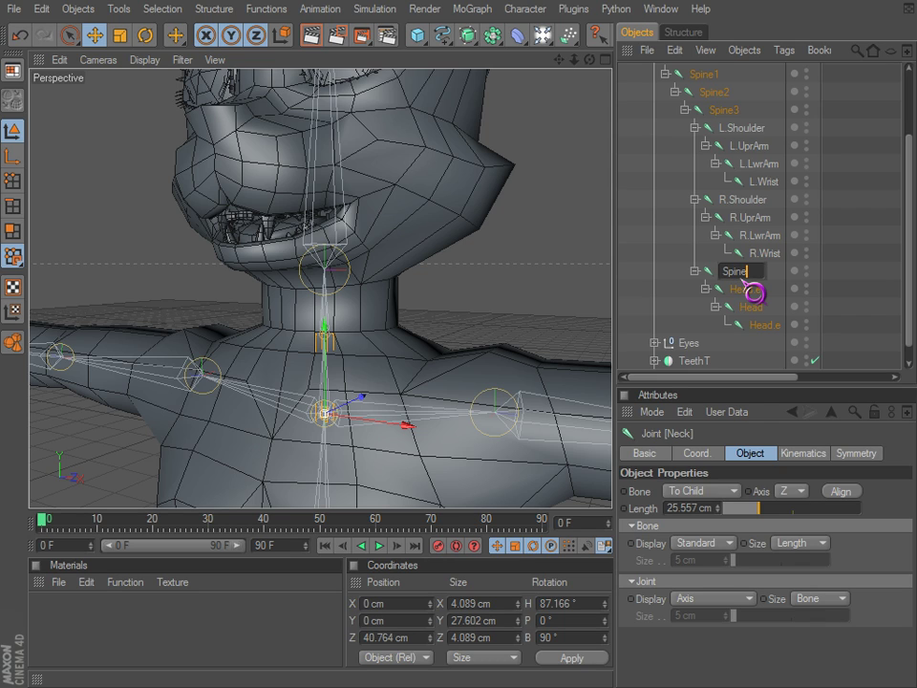
text(Spine4)
key(Return)
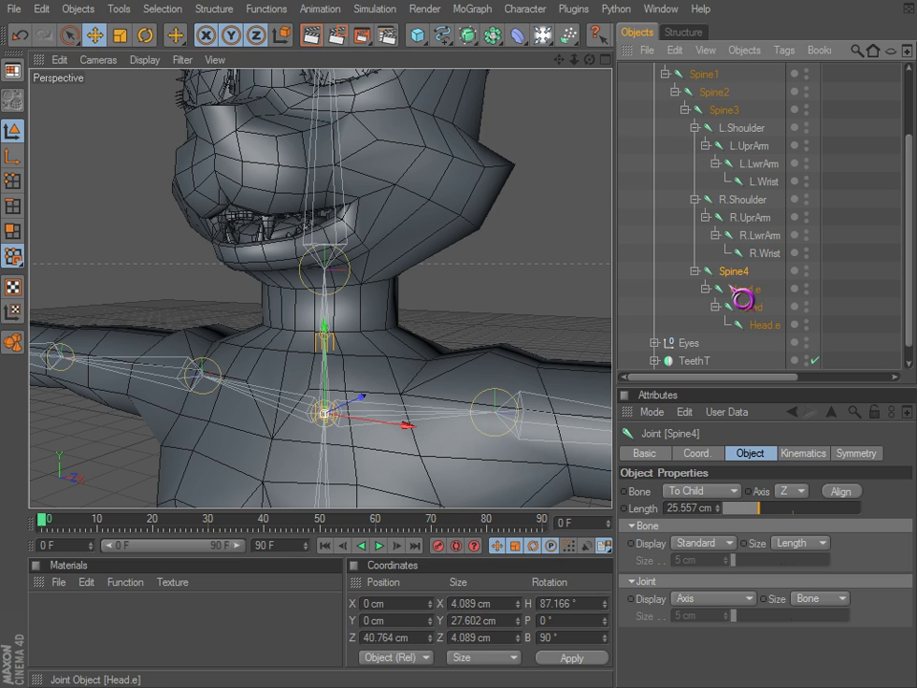
Rename the inserted joint between Spine4 and Head as Neck
click(746, 289)
double_click(753, 307)
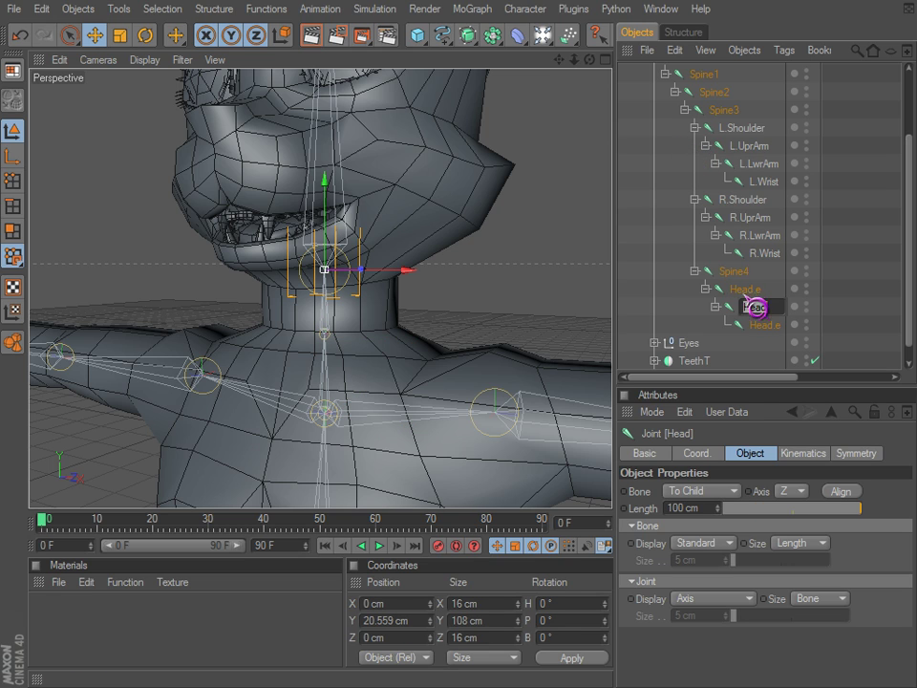
double_click(745, 290)
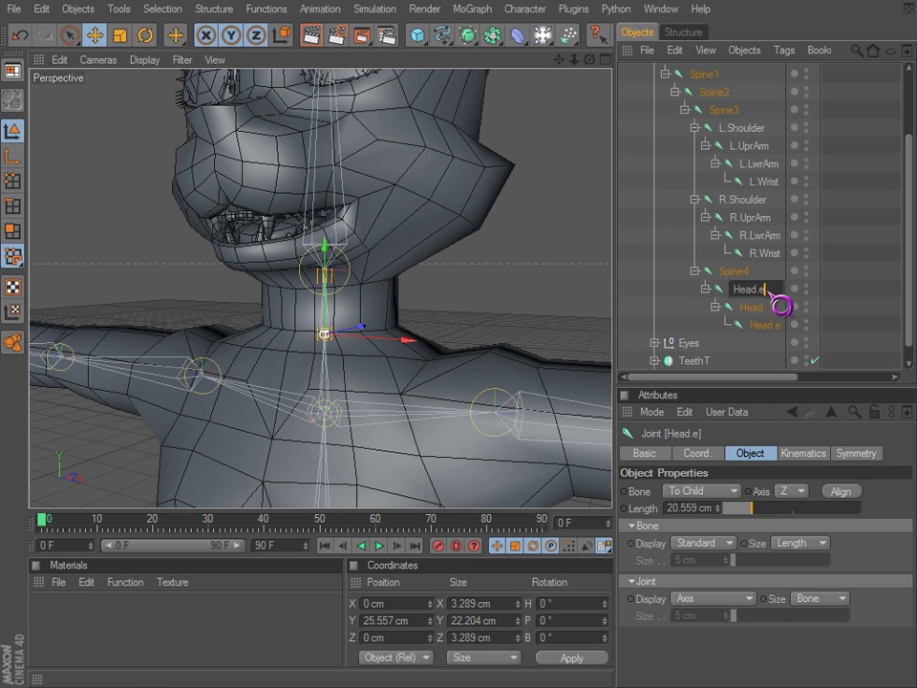
text(Neck)
key(Return)
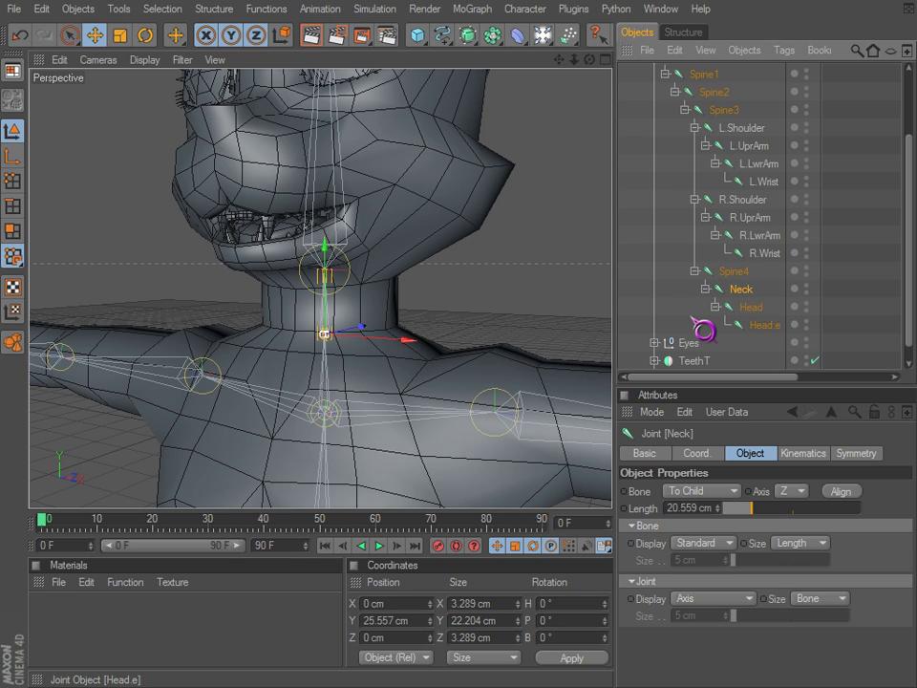
Add the new Neck joint to the Cat 2.11 mesh's Weight tag joint list, between Spine4 and Head
scroll(760, 219, up, 3)
click(830, 107)
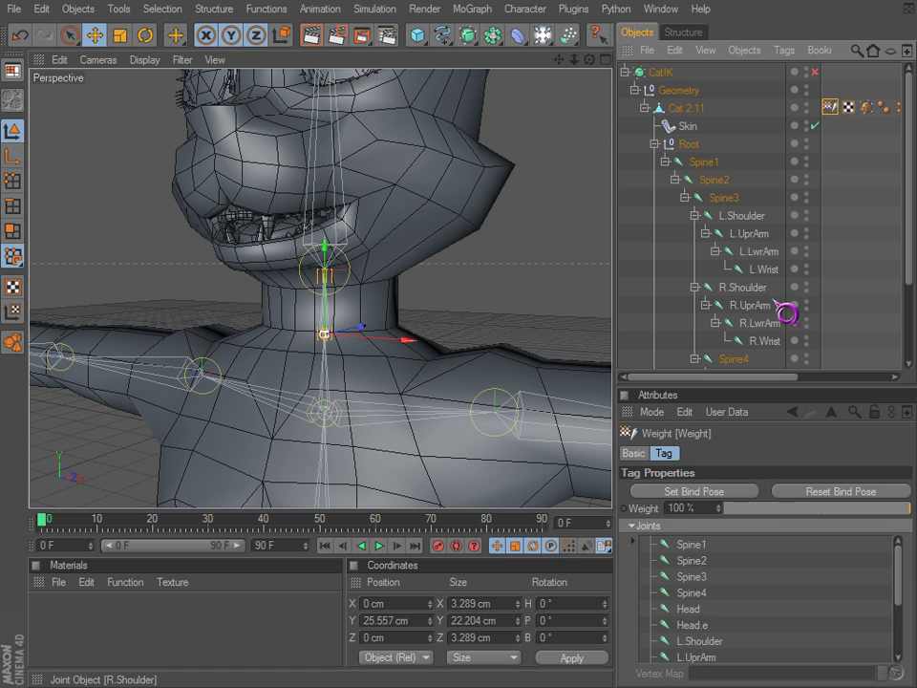
scroll(814, 284, down, 3)
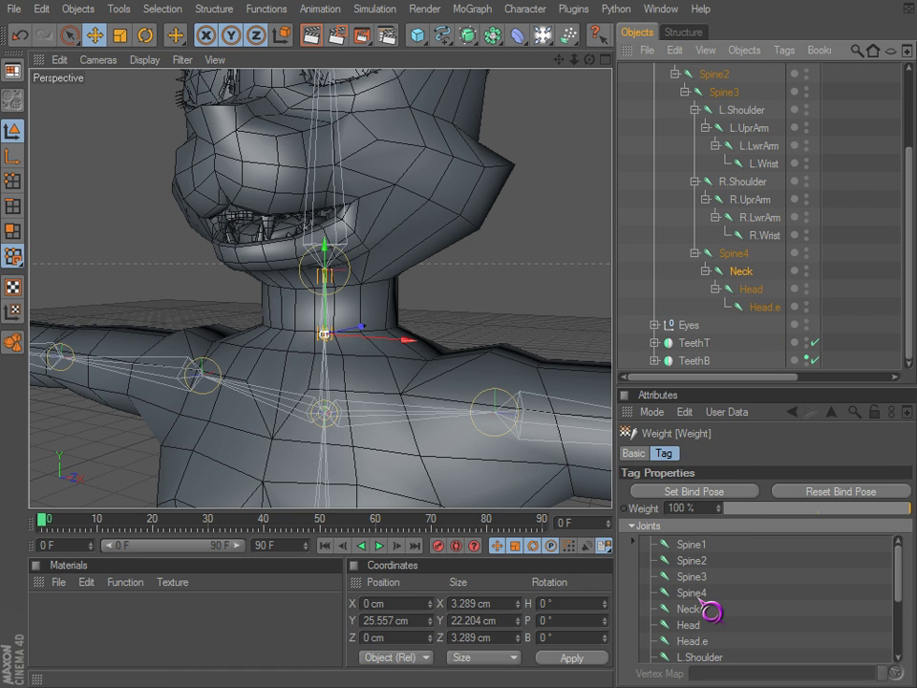
scroll(828, 270, up, 3)
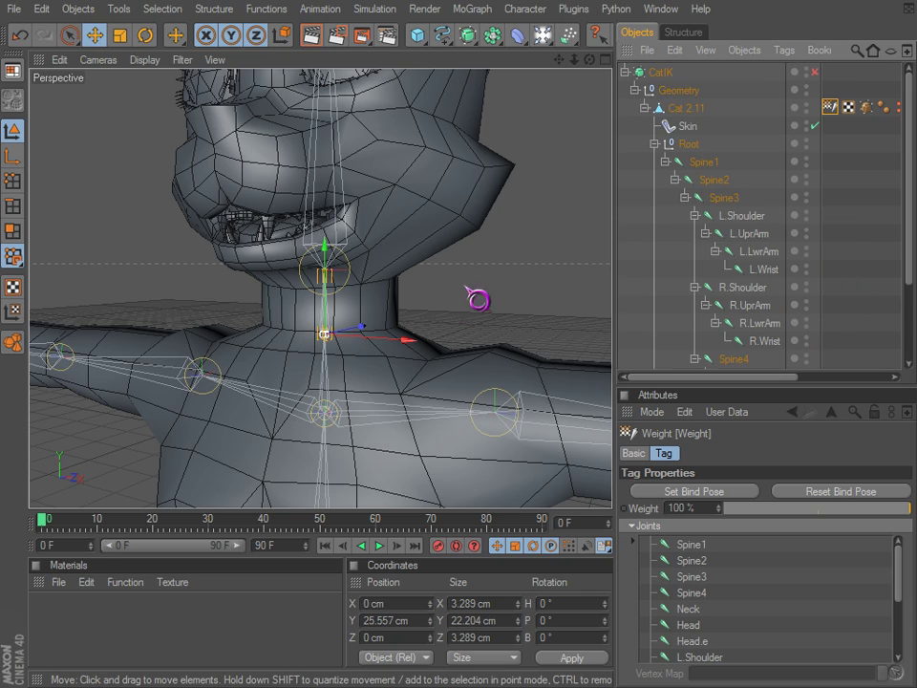
Paint the Neck joint's weight all around the lower neck ring at 100% strength with a brush radius of 30
key(space)
click(353, 333)
mouse_move(364, 319)
alt+mouse_down()
mouse_move(594, 434)
mouse_move(366, 296)
mouse_move(307, 303)
mouse_move(423, 297)
mouse_move(399, 282)
mouse_move(614, 445)
mouse_move(591, 435)
alt+mouse_up()
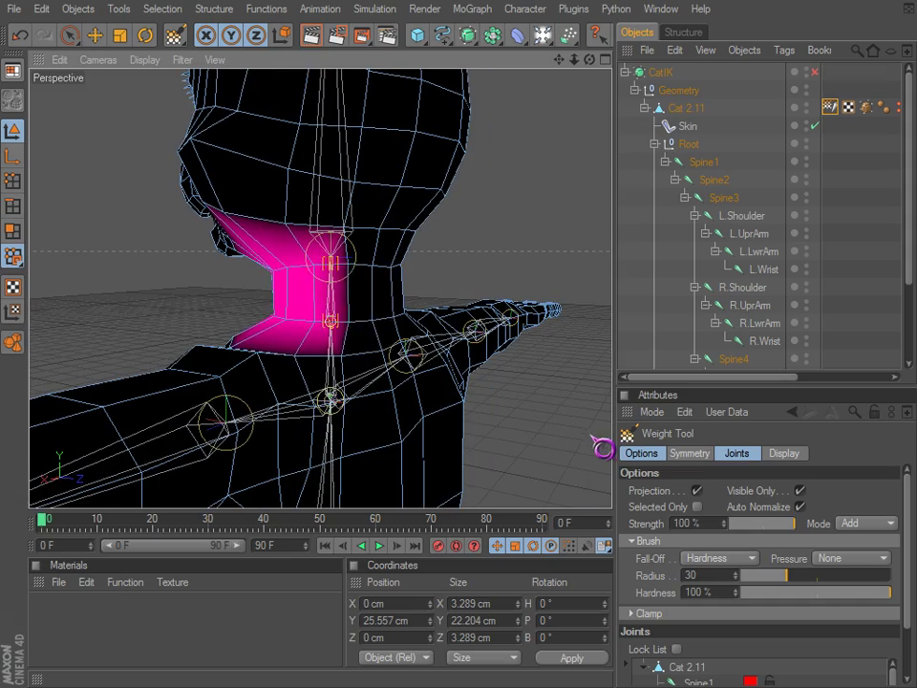
key(ctrl+z)
click(245, 306)
mouse_move(246, 306)
alt+mouse_down()
mouse_move(274, 290)
mouse_move(592, 434)
alt+mouse_up()
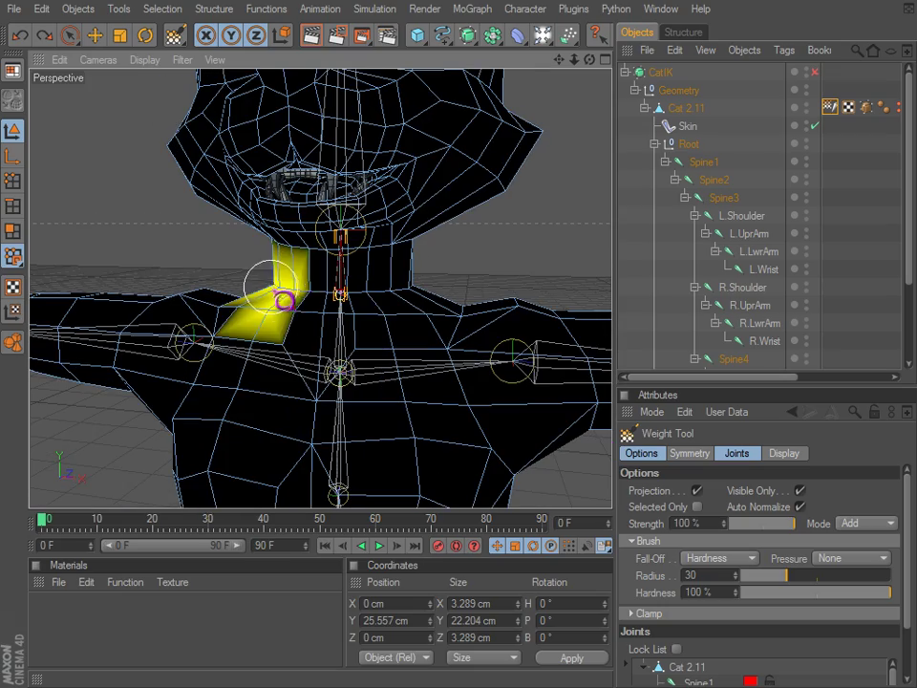
drag(257, 275, 425, 272)
alt+drag(621, 445, 592, 435)
drag(315, 259, 323, 318)
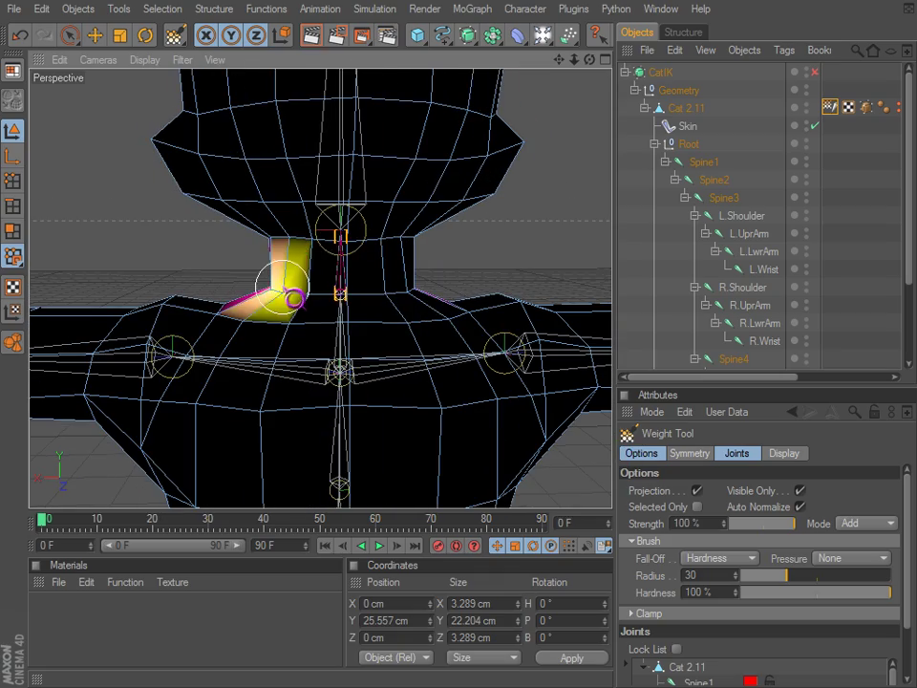
drag(409, 299, 425, 277)
alt+drag(614, 440, 602, 448)
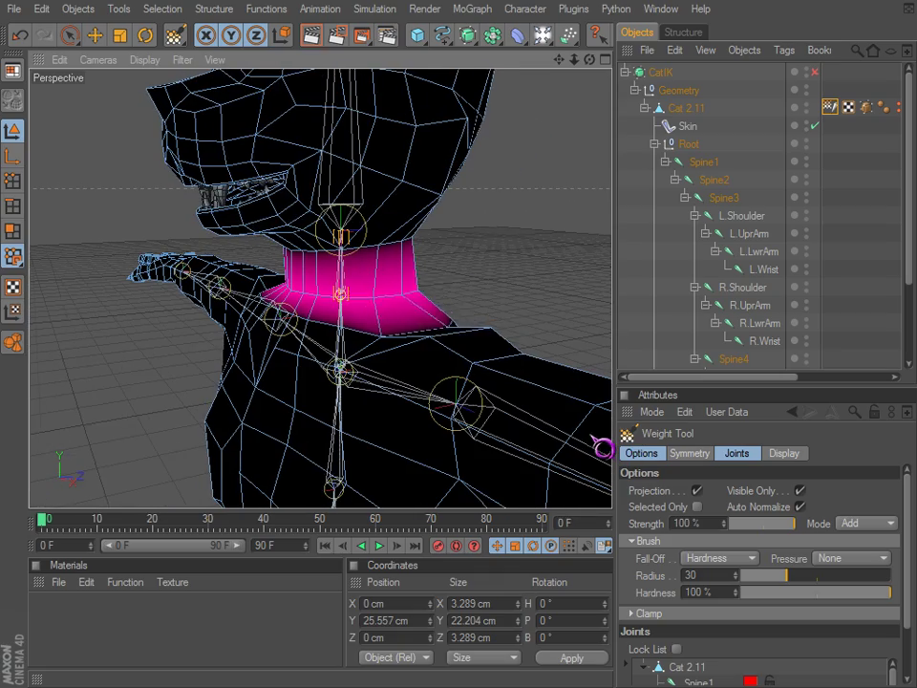
Try rotating the Head joint to test how the mesh deforms with the repainted neck
scroll(755, 320, down, 3)
click(751, 287)
scroll(330, 205, down, 5)
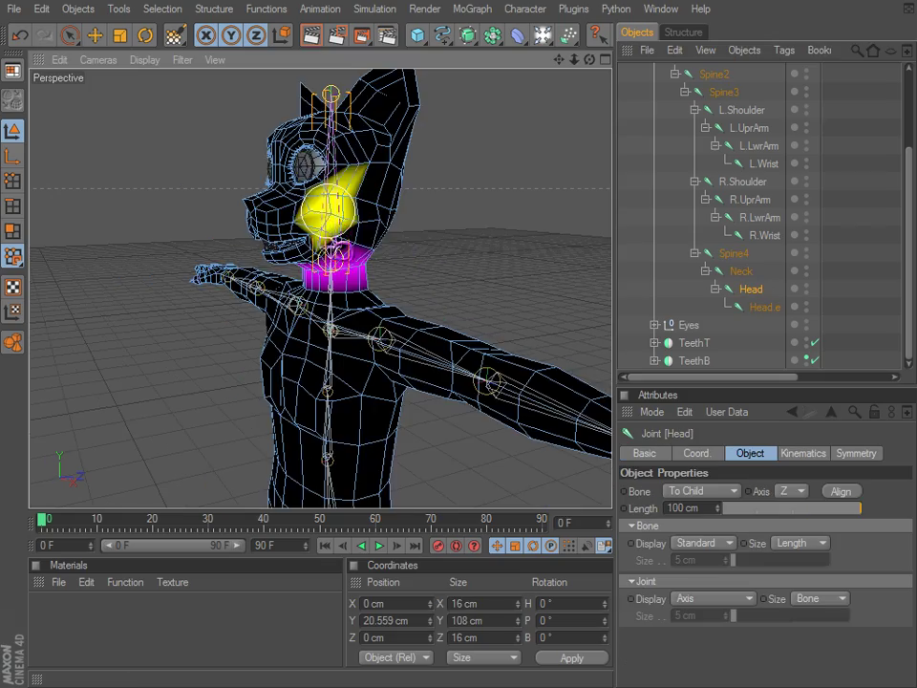
alt+drag(491, 265, 465, 272)
key(r)
drag(379, 300, 453, 283)
key(ctrl+z)
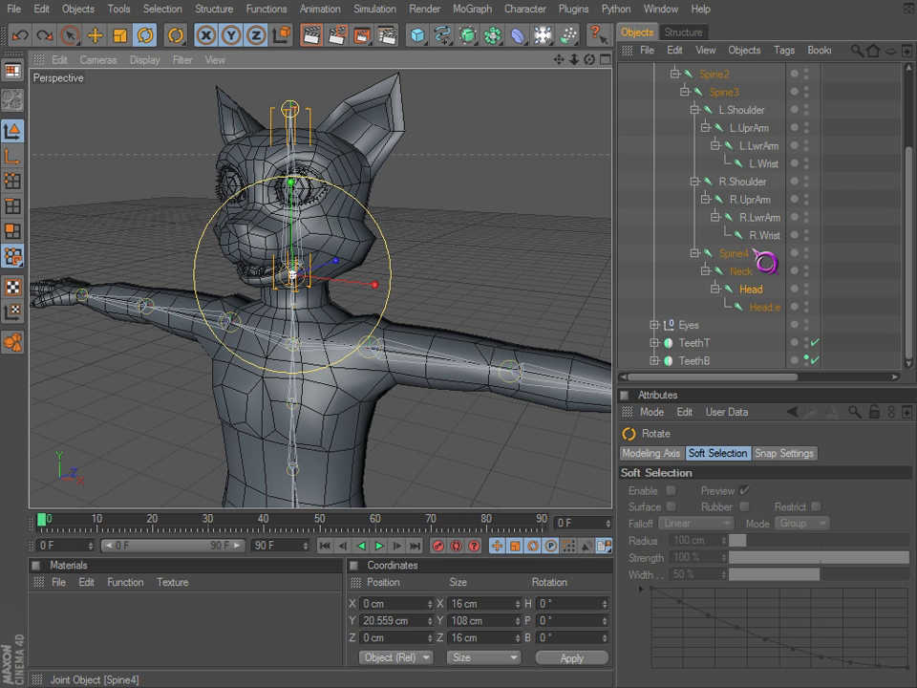
Make the Eyes null a child of the Head joint and test that the eyes follow the head's rotation
drag(696, 327, 751, 292)
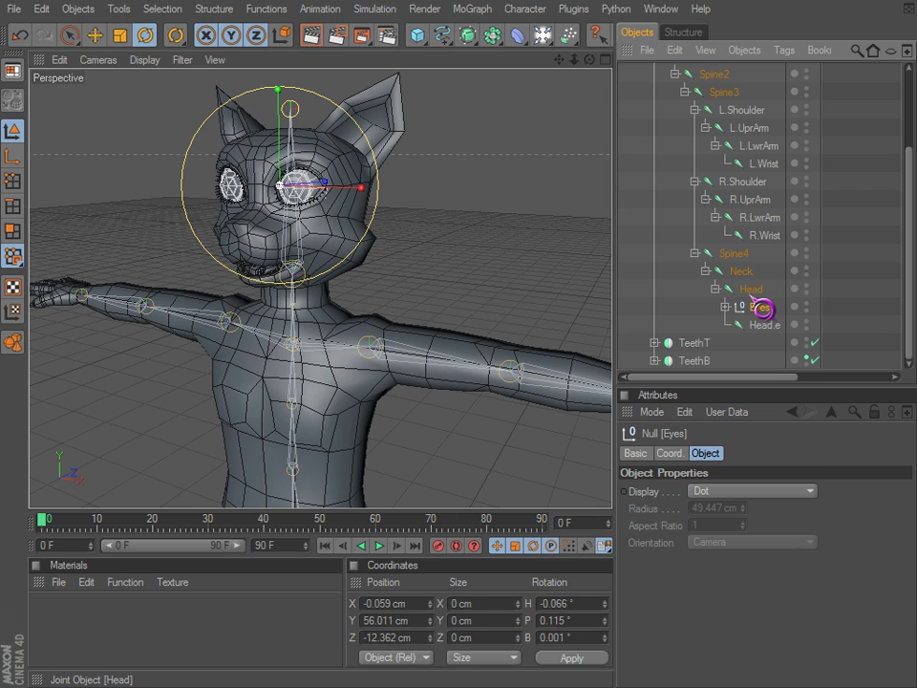
click(750, 289)
drag(377, 285, 606, 447)
scroll(293, 299, up, 5)
scroll(286, 289, down, 3)
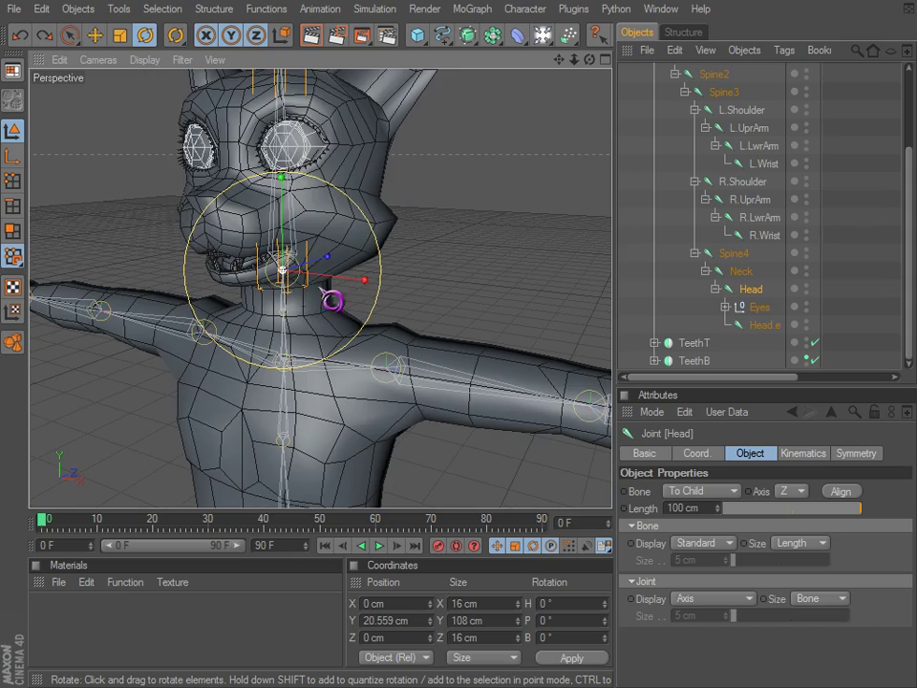
drag(378, 293, 602, 447)
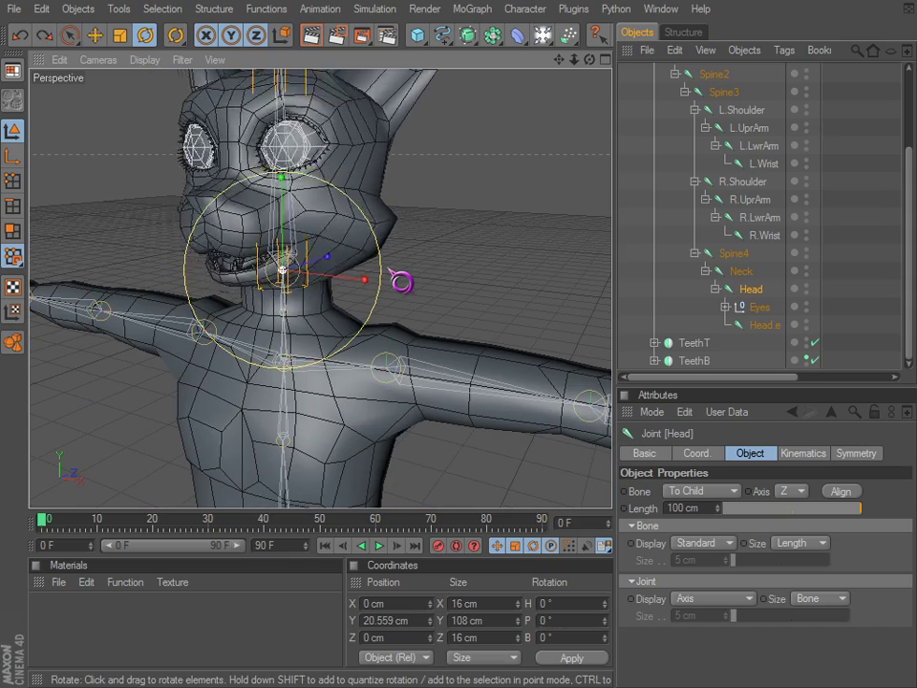
Rotate the L.UprArm joint down to the cat's side, to a pitch of about 87°, to test the shoulder deformation
scroll(397, 267, down, 2)
alt+drag(413, 239, 603, 444)
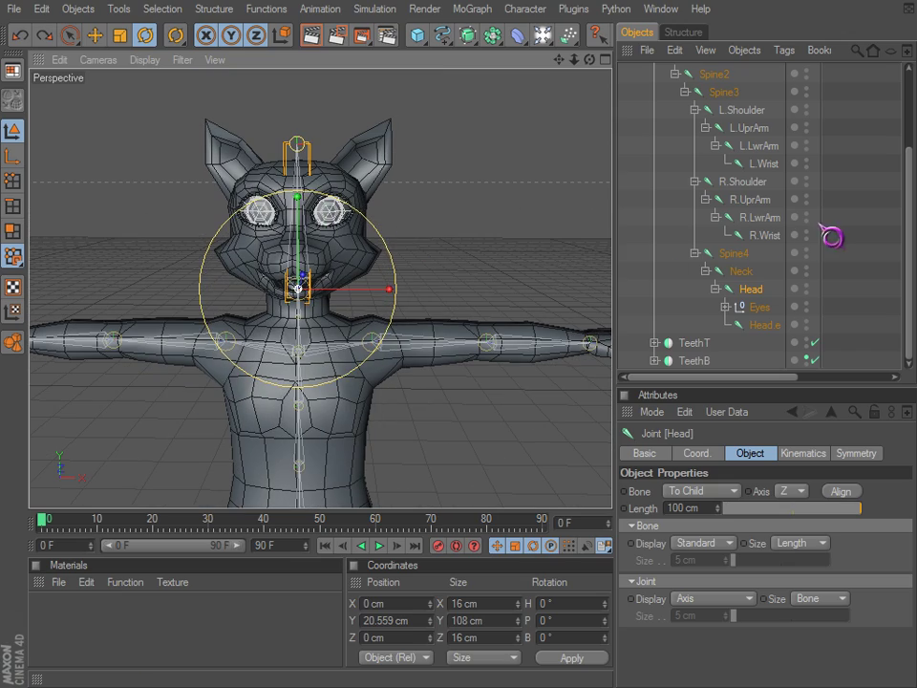
click(869, 219)
alt+drag(388, 255, 312, 405)
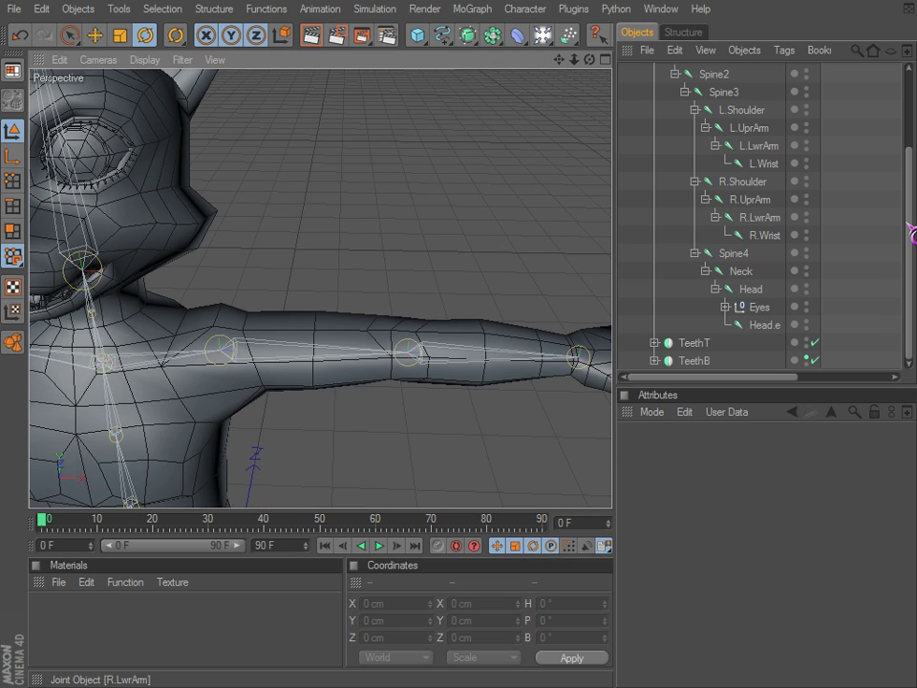
scroll(822, 224, up, 3)
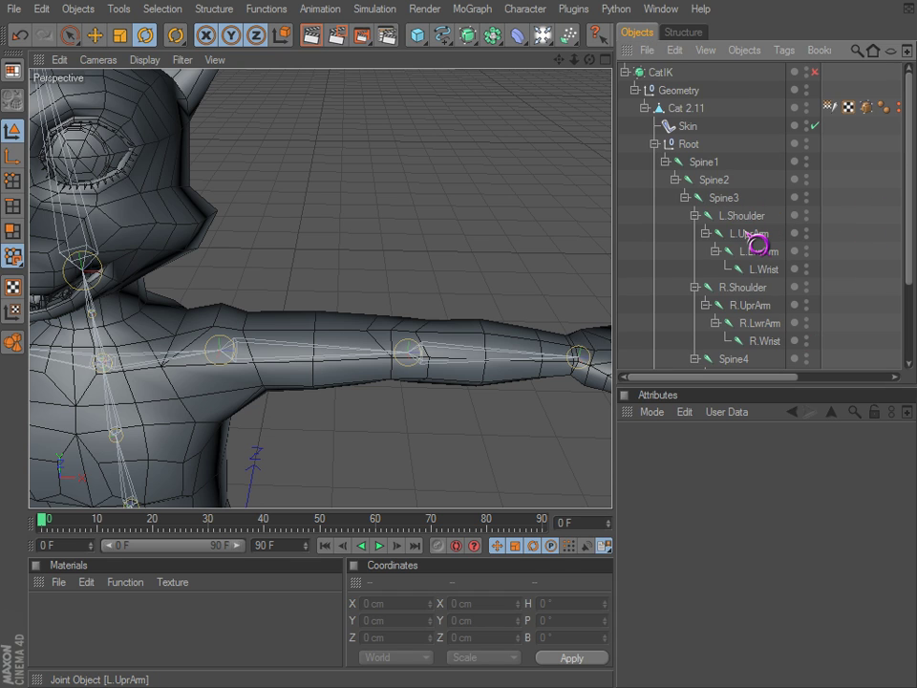
click(747, 234)
click(861, 215)
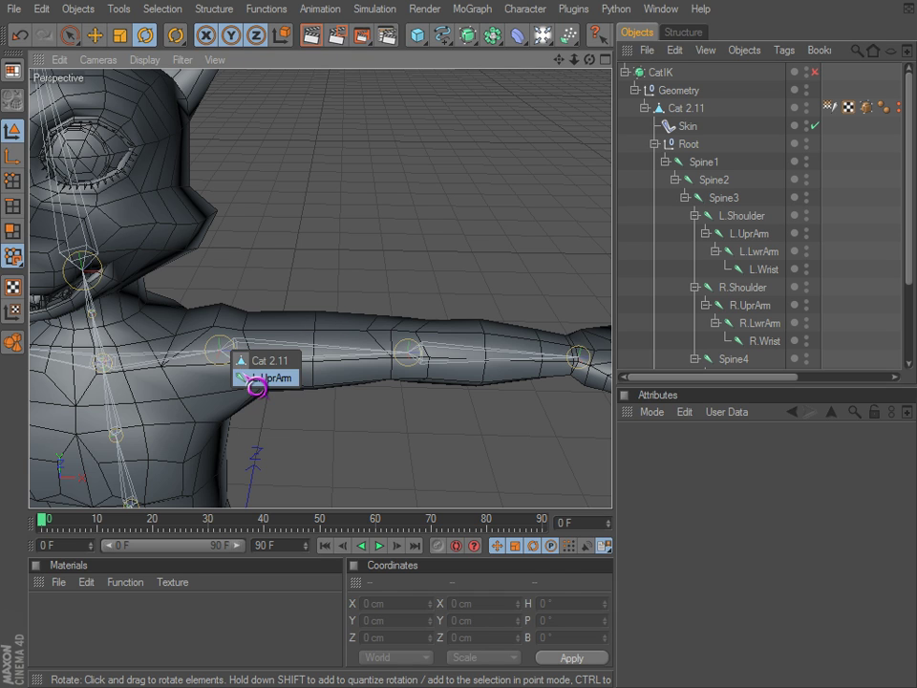
click(257, 378)
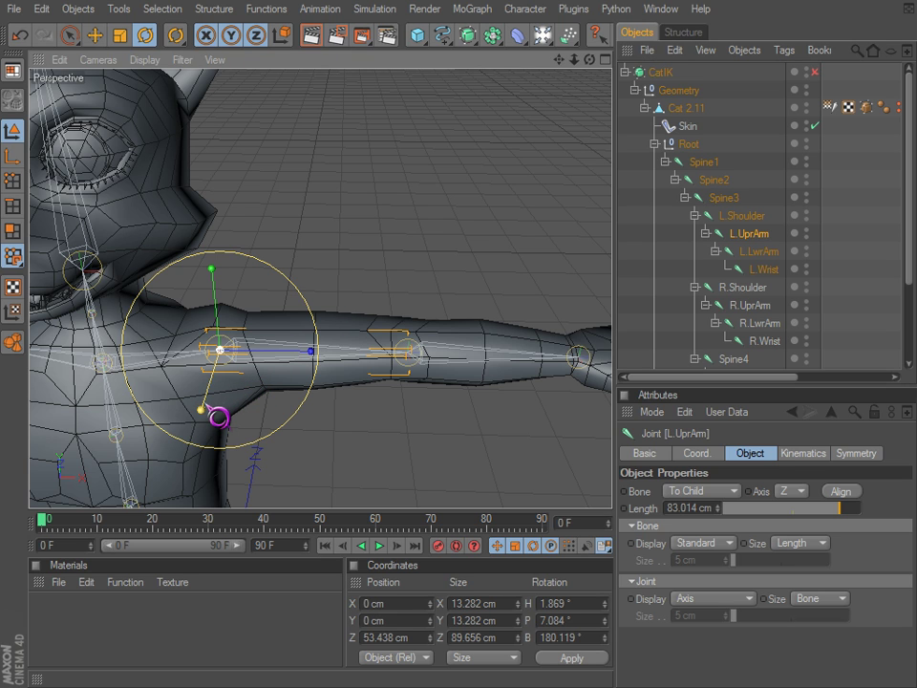
drag(219, 417, 584, 437)
alt+middle_drag(232, 389, 304, 284)
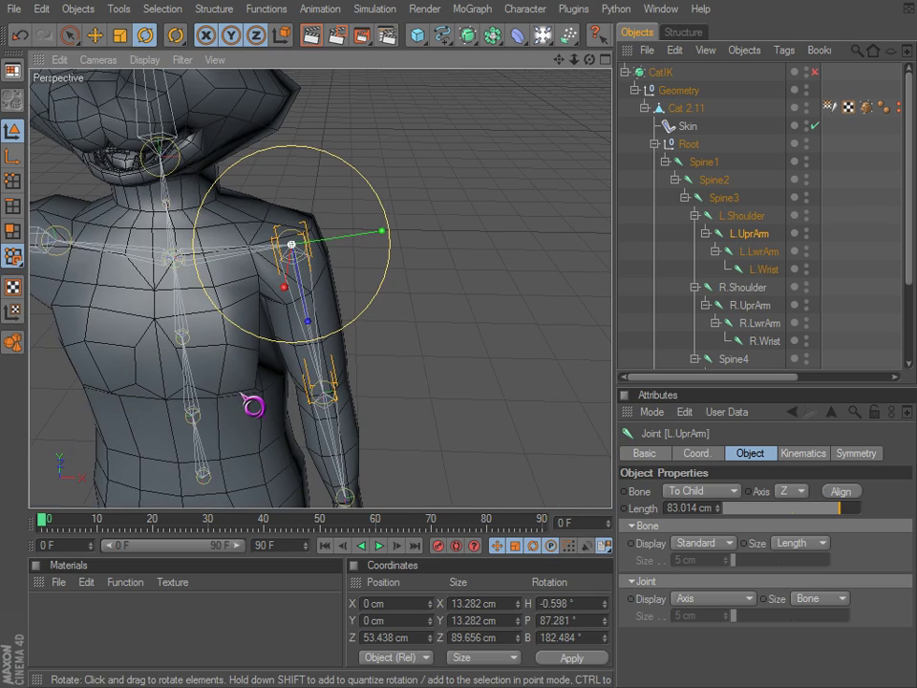
Enable the CatIK smoothing to check the lowered arm's shoulder, and undo the test rotations of the L.UprArm joint
click(813, 72)
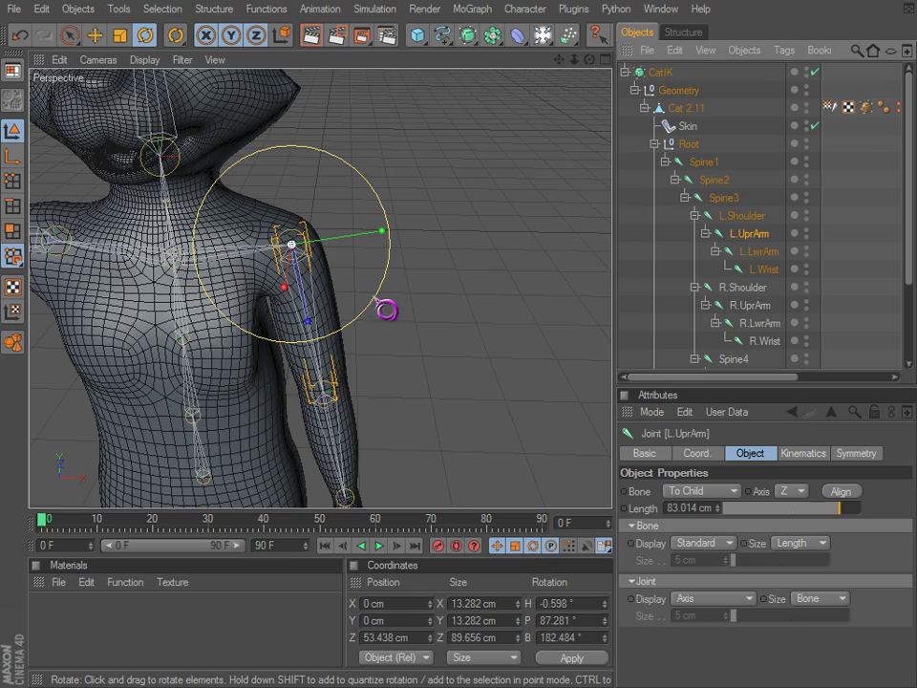
alt+drag(373, 298, 606, 468)
key(ctrl+z)
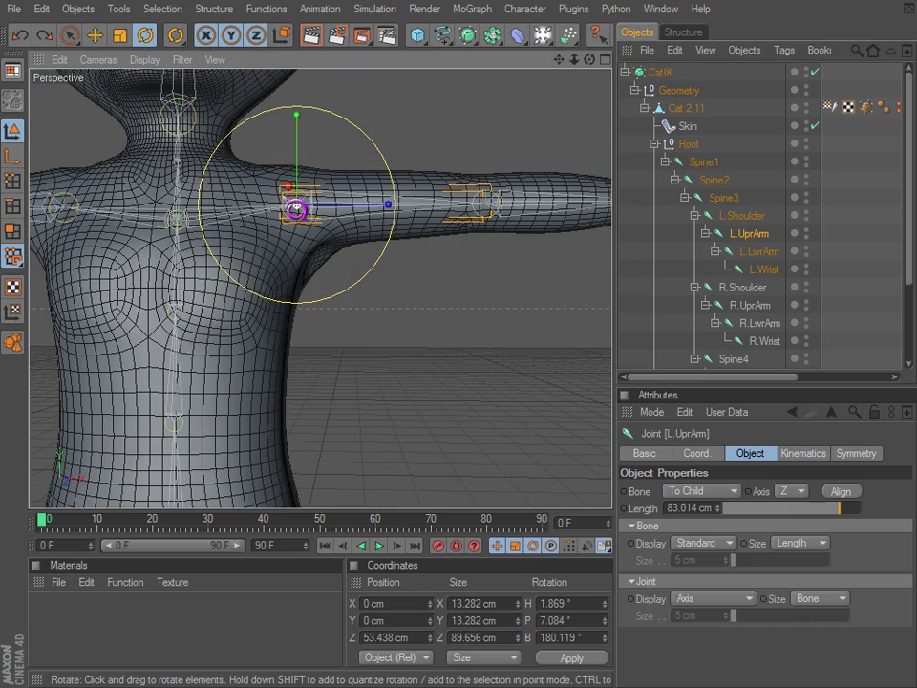
drag(301, 201, 598, 441)
key(ctrl+z)
Turn off the CatIK smoothing and show the L.UprArm joint's weights around the armpit with the Weight Tool
key(space)
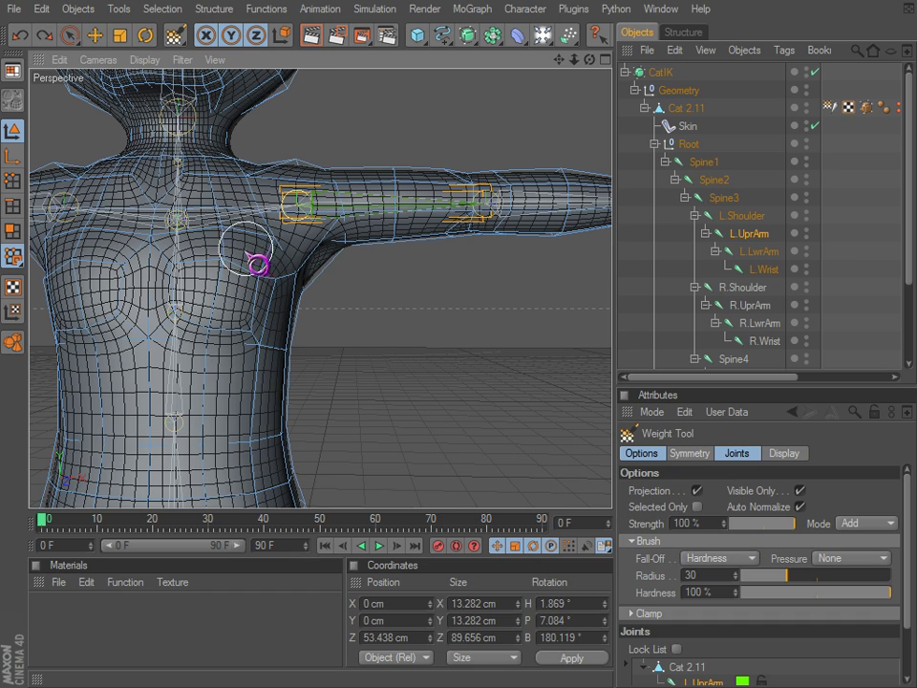
key(q)
key(q)
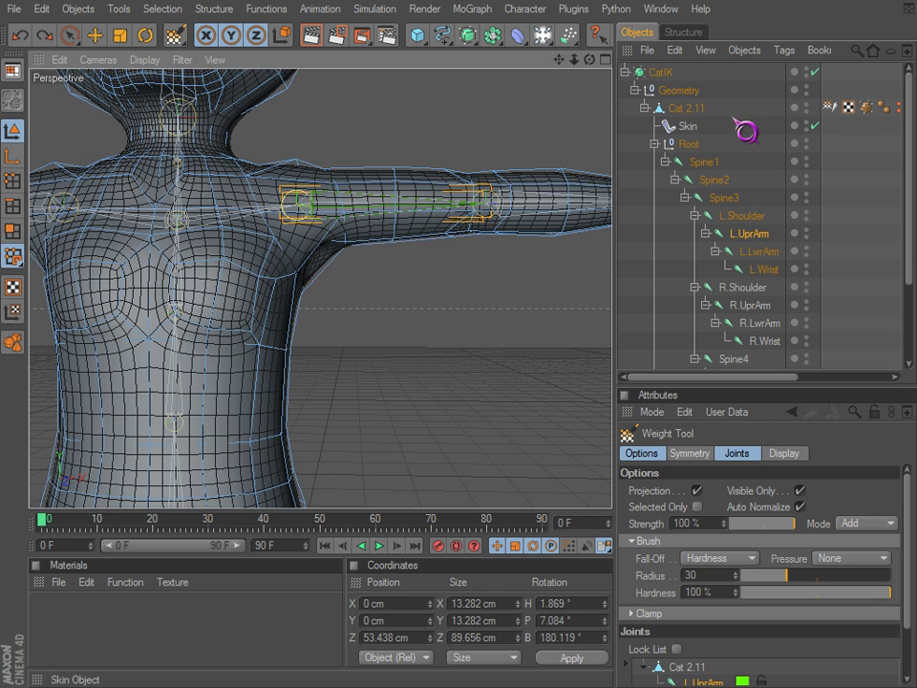
key(q)
key(q)
key(q)
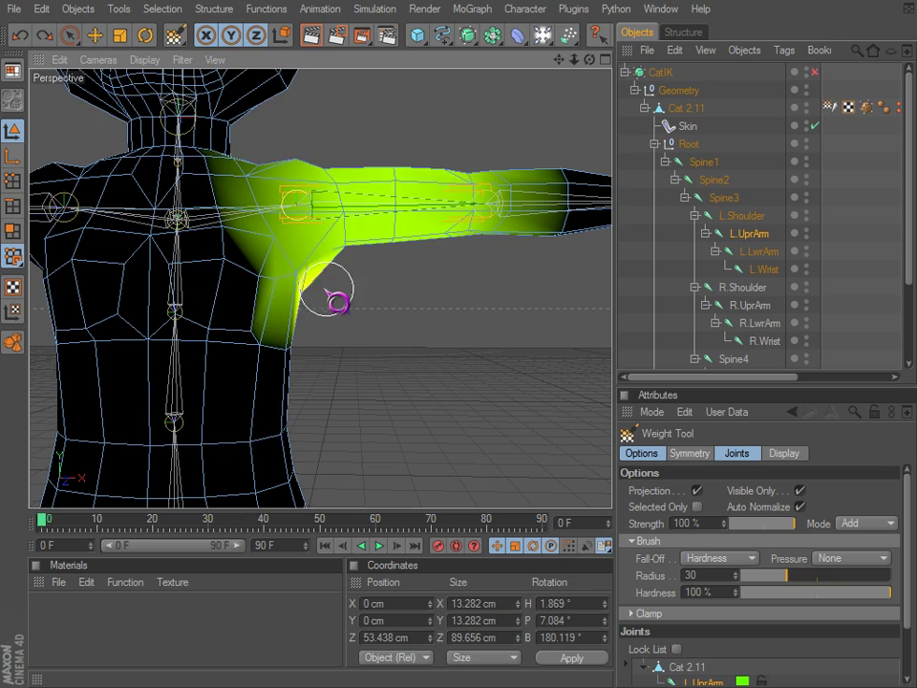
alt+middle_drag(331, 338, 330, 323)
alt+drag(330, 323, 614, 421)
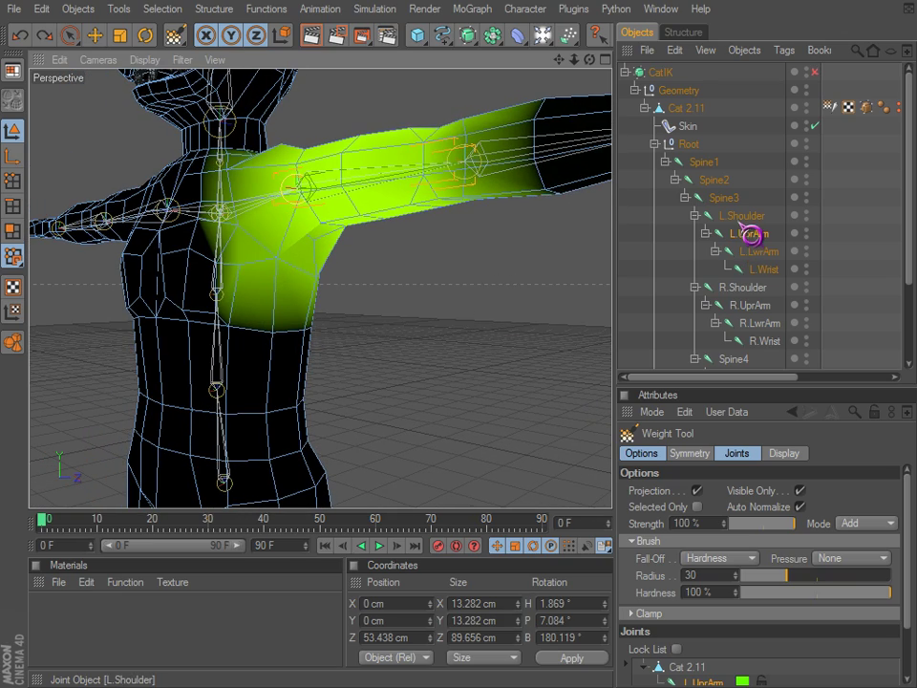
Examine the weights of the L.LwrArm, L.UprArm, L.Shoulder and R.LwrArm joints around the chest and shoulders
click(757, 251)
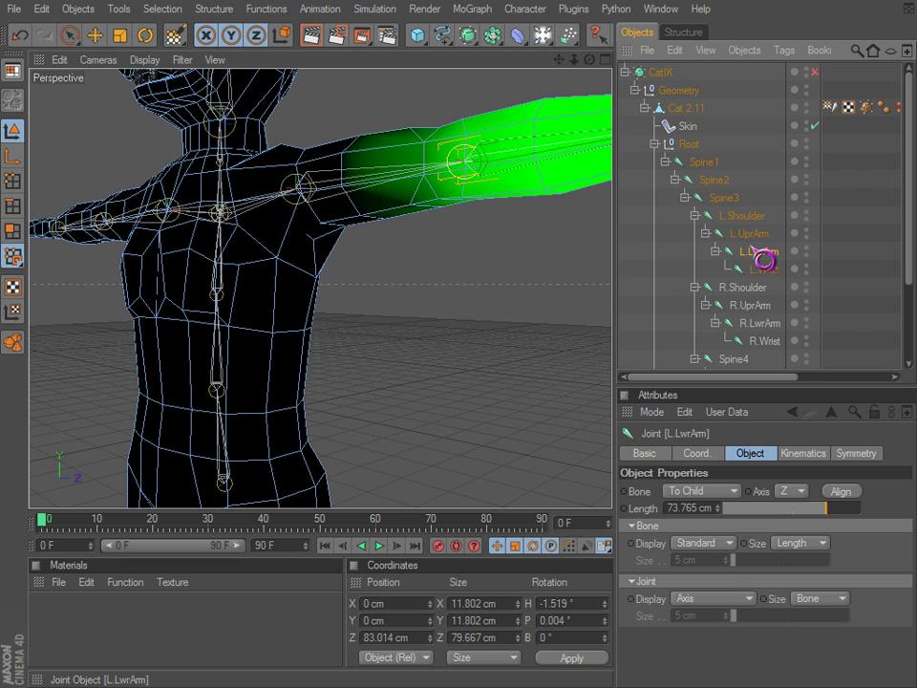
click(755, 234)
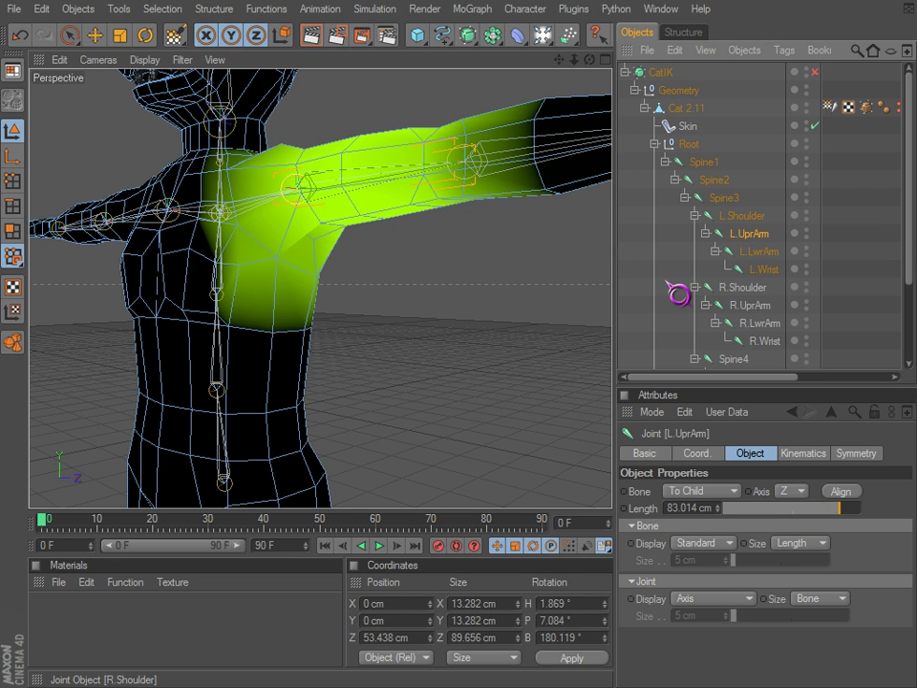
click(745, 222)
mouse_move(328, 303)
alt+mouse_down()
mouse_move(374, 301)
mouse_move(589, 444)
mouse_move(604, 445)
mouse_move(366, 306)
alt+mouse_up()
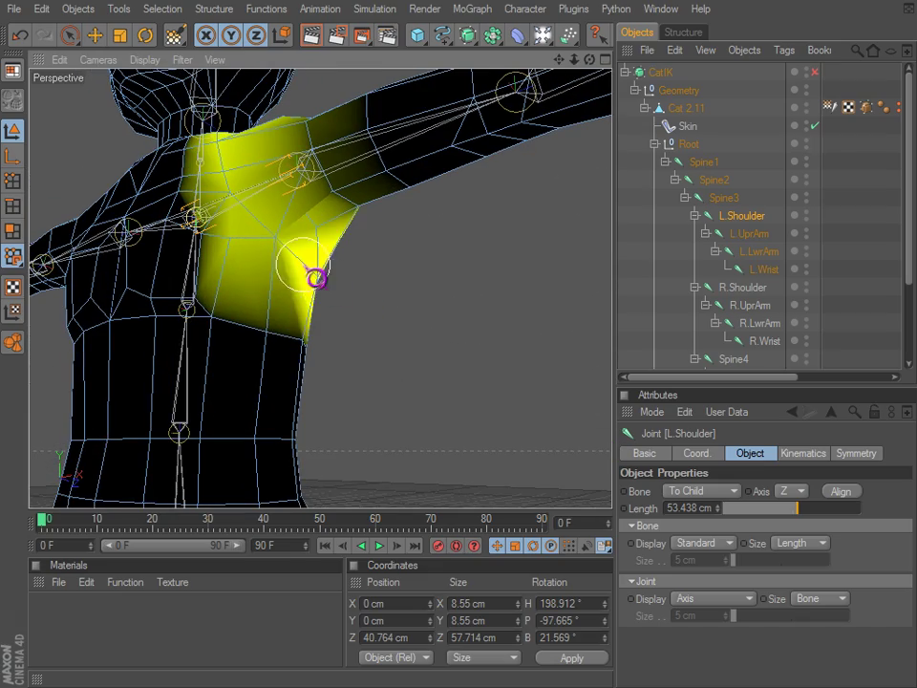
mouse_move(443, 338)
alt+mouse_down()
mouse_move(606, 446)
mouse_move(280, 331)
alt+mouse_up()
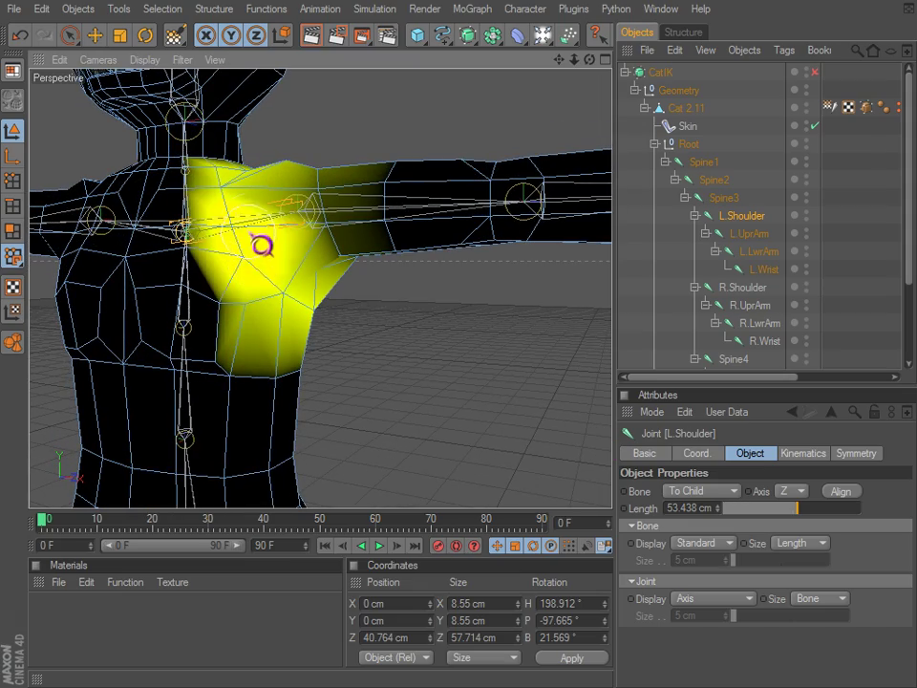
mouse_move(311, 317)
alt+mouse_down()
mouse_move(602, 444)
mouse_move(682, 320)
alt+mouse_up()
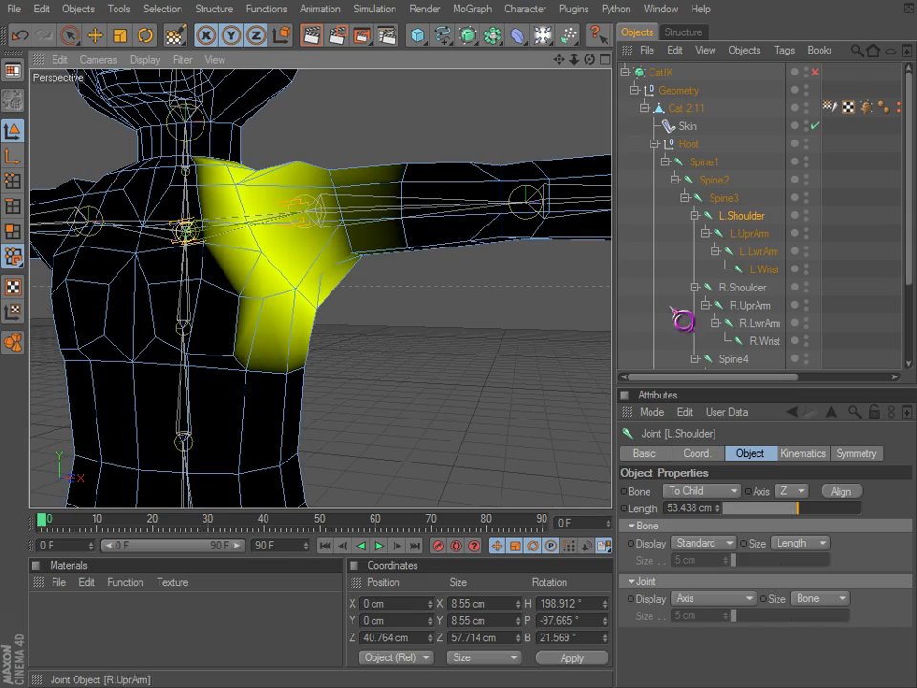
click(754, 318)
mouse_move(606, 441)
alt+mouse_down()
mouse_move(604, 449)
mouse_move(330, 327)
alt+mouse_up()
click(761, 323)
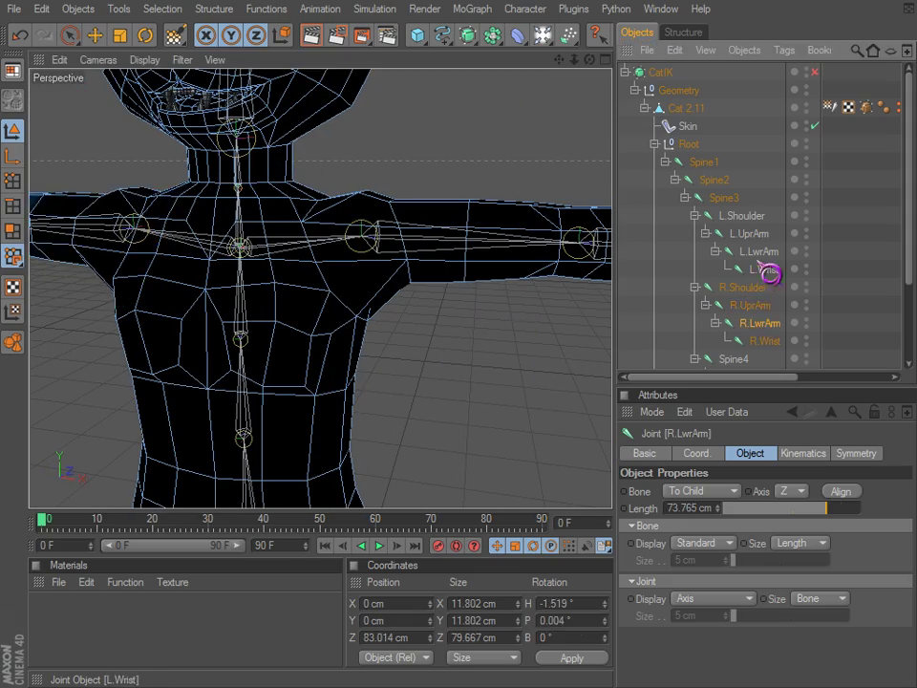
click(760, 253)
click(741, 234)
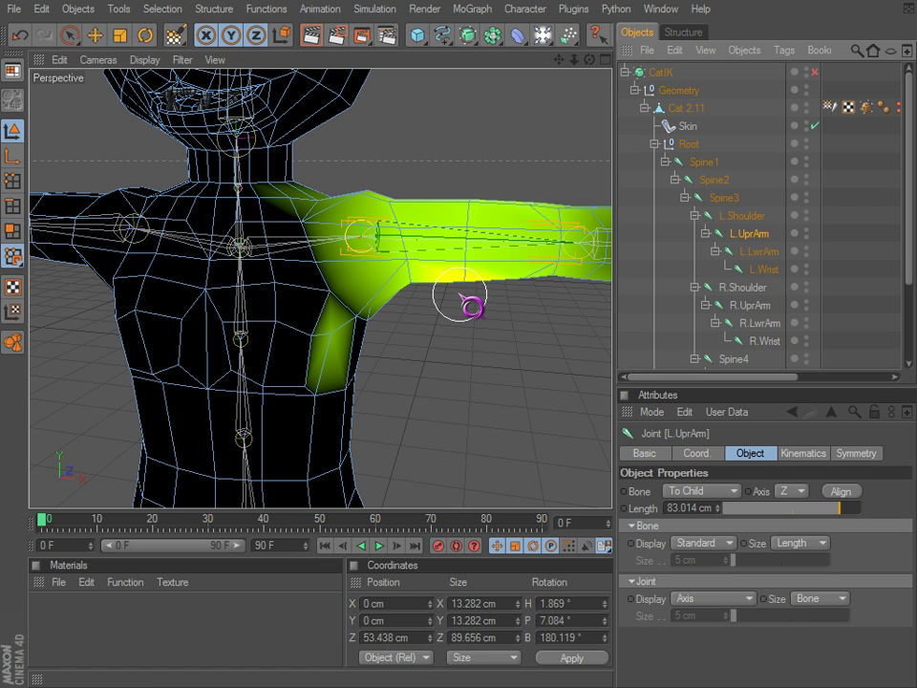
alt+middle_drag(409, 352, 418, 335)
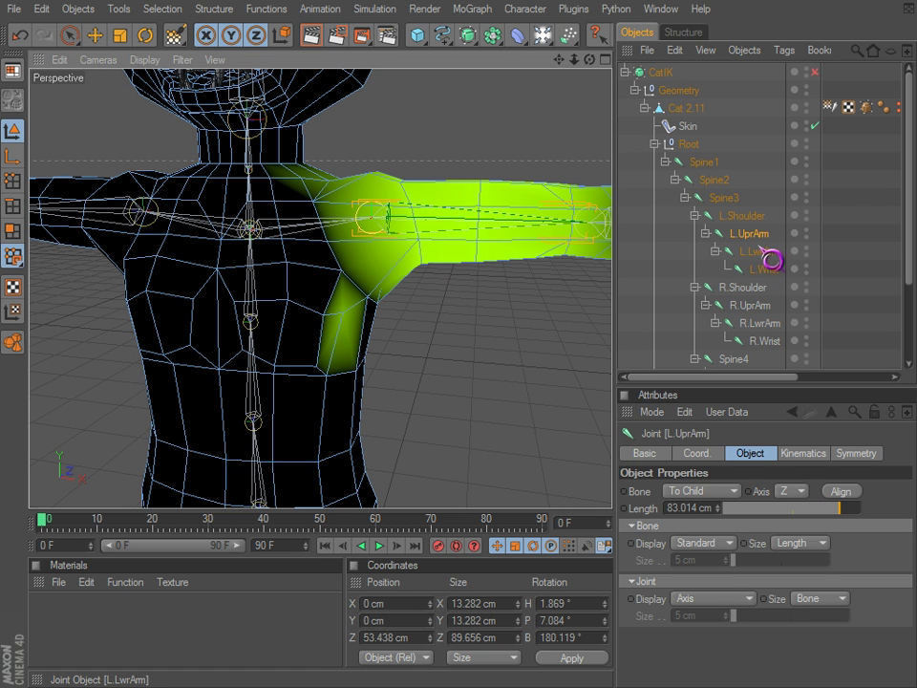
Check the Spine4 joint's weights and paint the Spine3 joint's weight onto the chest side below the left armpit
scroll(746, 358, down, 3)
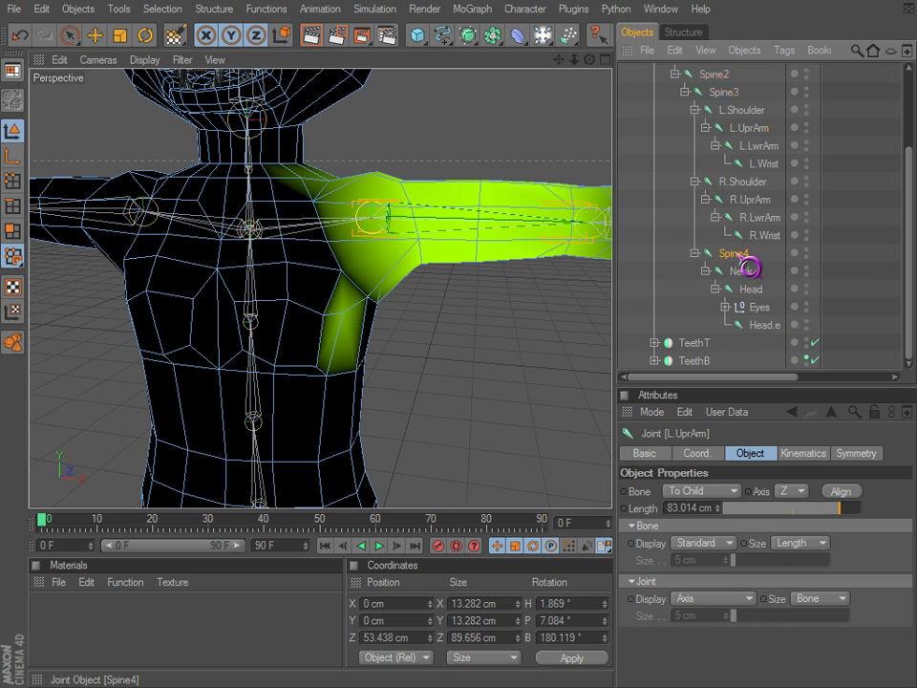
click(738, 255)
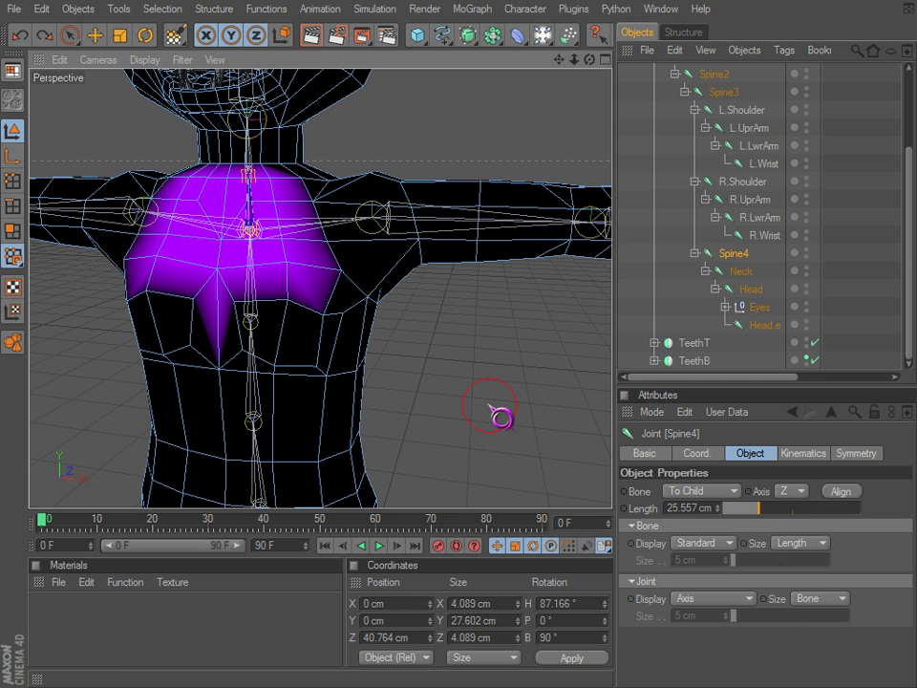
alt+drag(440, 370, 426, 343)
scroll(744, 206, up, 3)
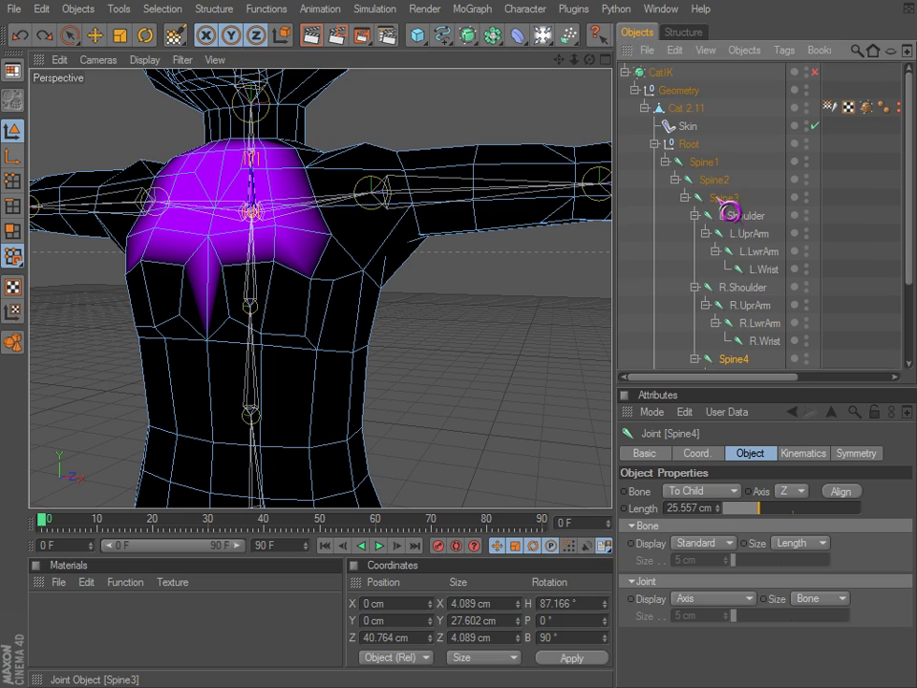
click(726, 199)
alt+drag(333, 249, 308, 315)
mouse_move(399, 321)
alt+mouse_down()
mouse_move(591, 432)
mouse_move(582, 263)
alt+mouse_up()
Check the weights of the Spine2, Spine1 and L.Shoulder joints on the torso
click(717, 179)
click(709, 164)
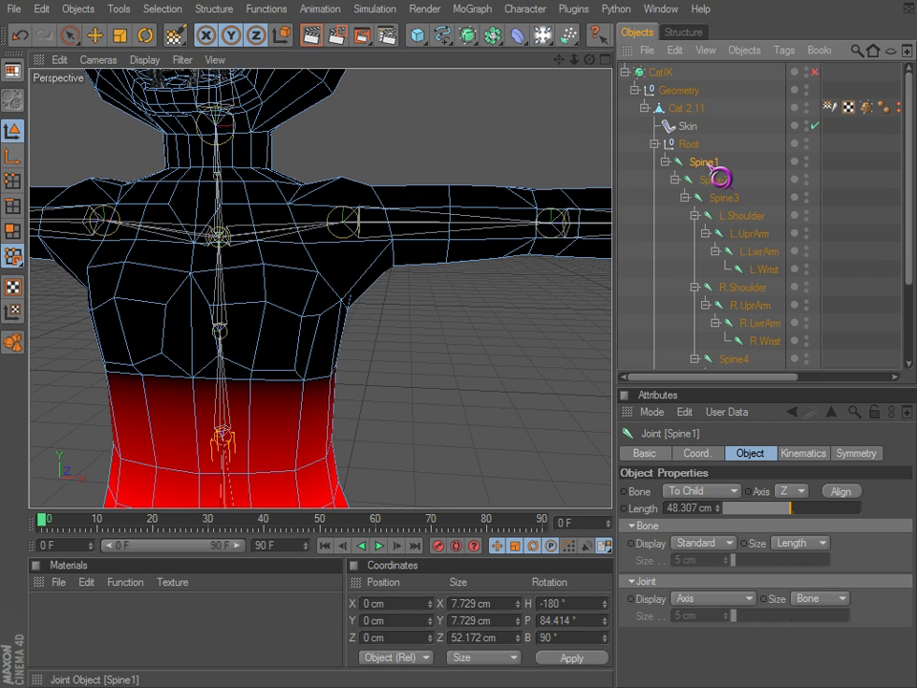
click(742, 215)
Try rotating the L.UprArm joint to test the shoulder deformation with the CatIK smoothing enabled, and undo the rotations
click(750, 235)
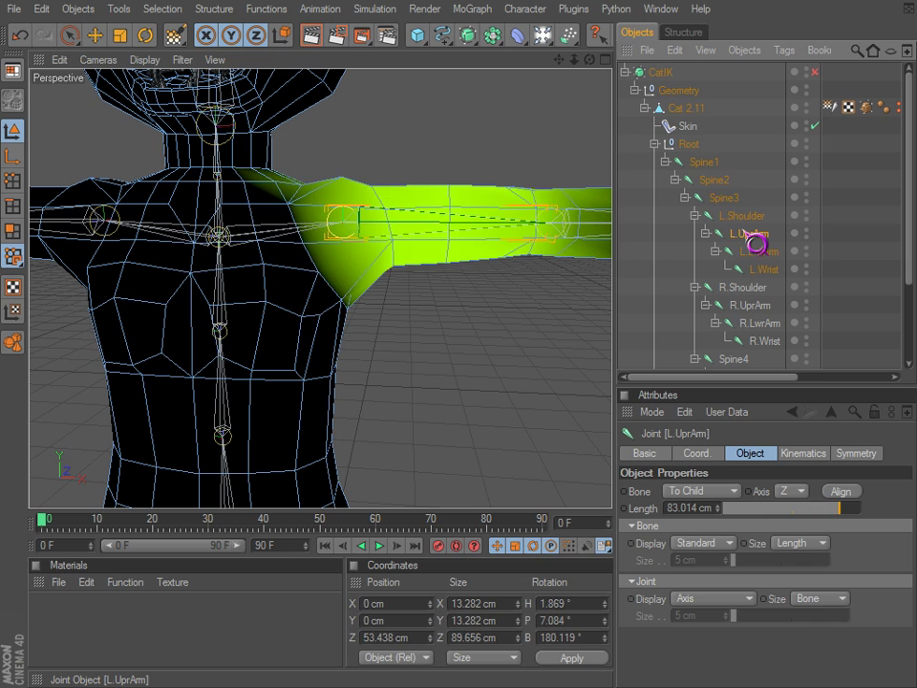
key(r)
drag(333, 232, 597, 438)
key(q)
drag(348, 239, 604, 445)
key(ctrl+z)
scroll(330, 286, down, 3)
key(ctrl+z)
alt+drag(321, 276, 536, 286)
Try rotating the L.LwrArm joint to test how the elbow deforms, and undo the rotations
click(759, 255)
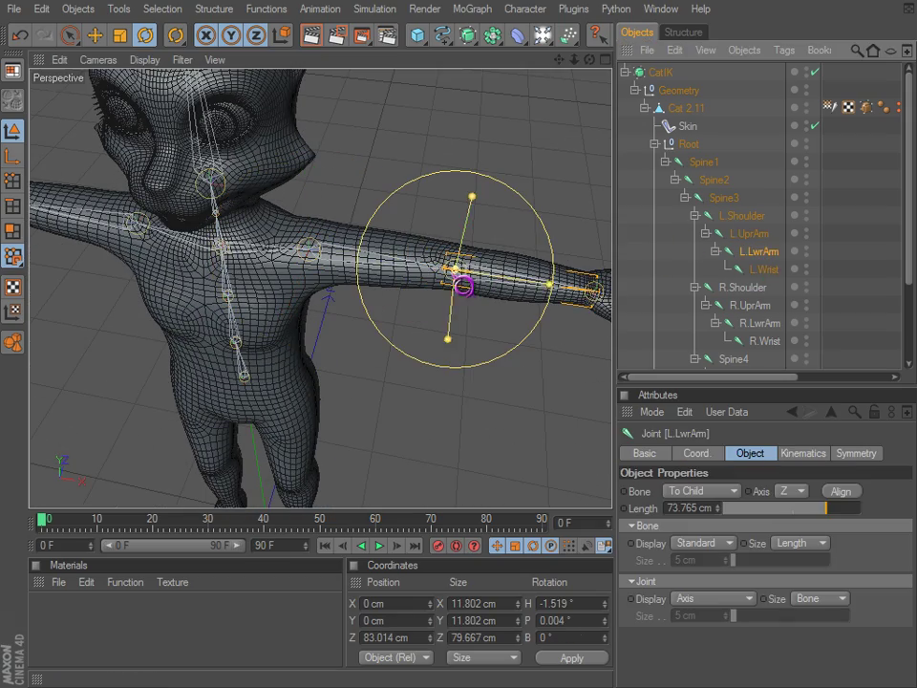
mouse_move(475, 249)
mouse_down()
mouse_move(573, 454)
mouse_move(478, 250)
mouse_up()
scroll(473, 246, up, 3)
mouse_move(451, 301)
alt+mouse_down()
mouse_move(602, 446)
mouse_move(451, 301)
alt+mouse_up()
key(ctrl+z)
drag(383, 282, 346, 305)
key(ctrl+z)
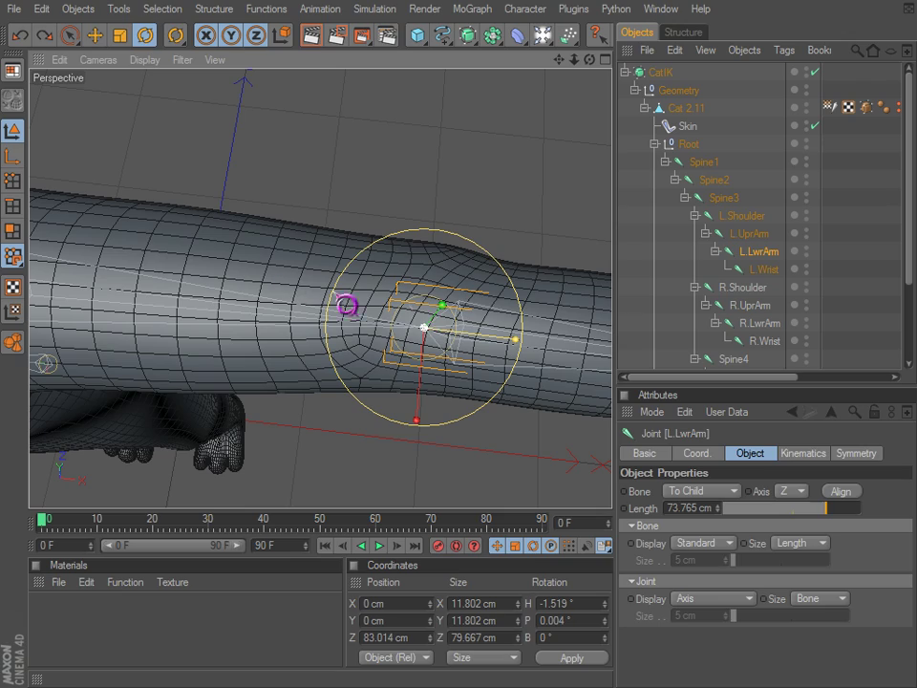
Turn off the CatIK smoothing and examine the L.LwrArm joint's weights around the elbow with the Weight Tool
key(space)
scroll(204, 282, down, 4)
mouse_move(446, 357)
alt+middle_down()
mouse_move(592, 433)
mouse_move(387, 314)
alt+middle_up()
click(815, 73)
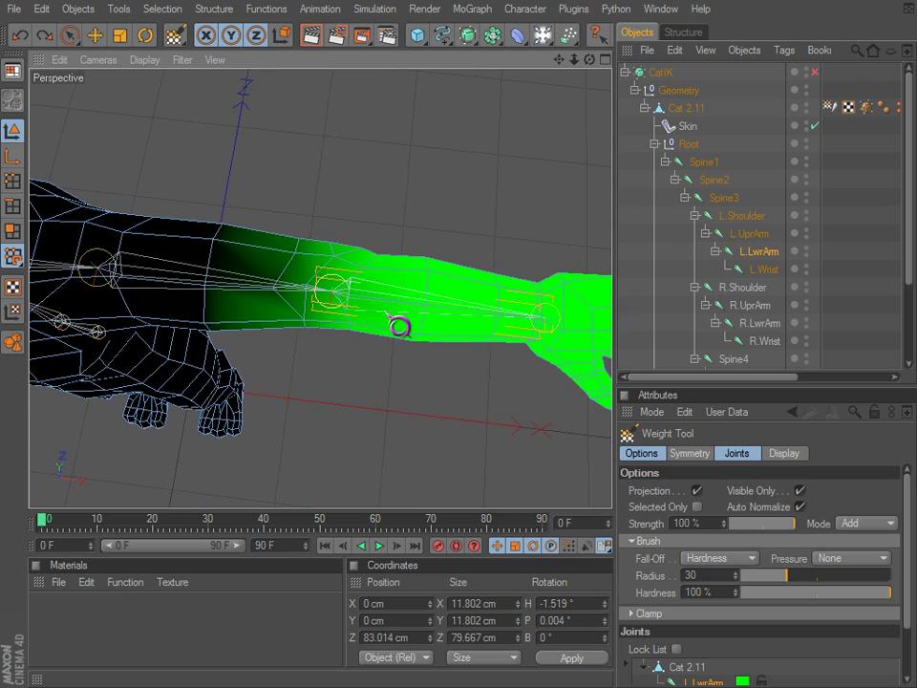
alt+drag(387, 313, 592, 436)
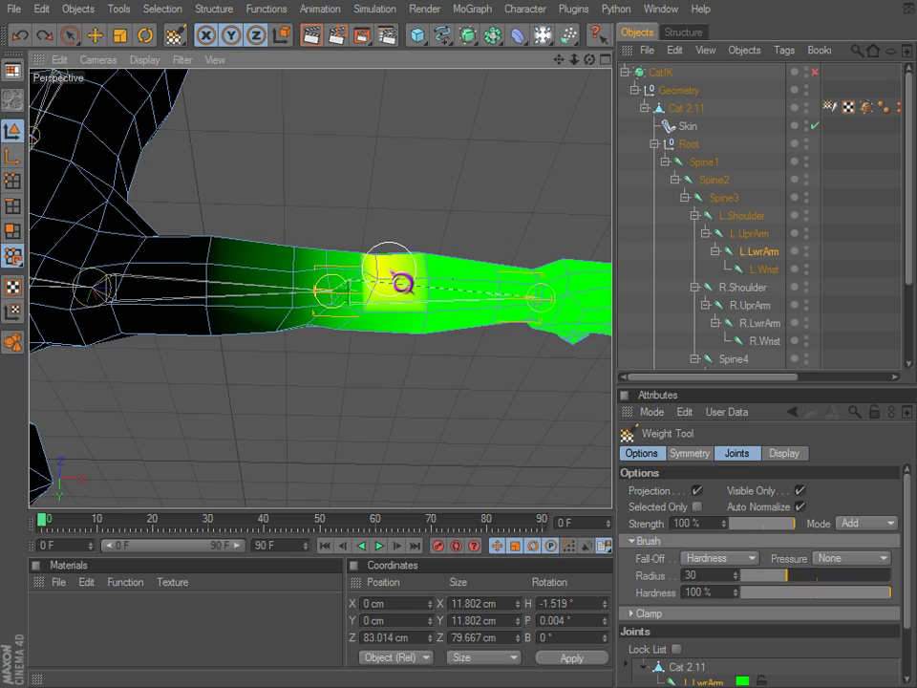
alt+drag(396, 327, 592, 444)
Paint the L.UprArm joint's weight around the left elbow at 100% strength with a brush radius of 30
click(741, 236)
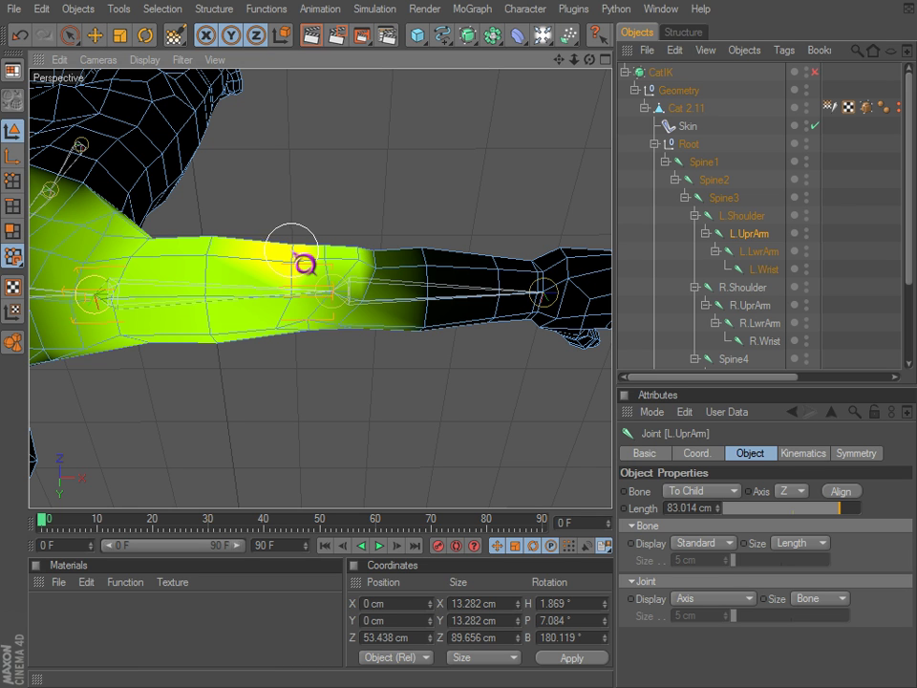
alt+drag(284, 267, 327, 226)
mouse_move(313, 172)
alt+mouse_down()
mouse_move(604, 442)
mouse_move(583, 450)
mouse_move(604, 446)
mouse_move(264, 317)
alt+mouse_up()
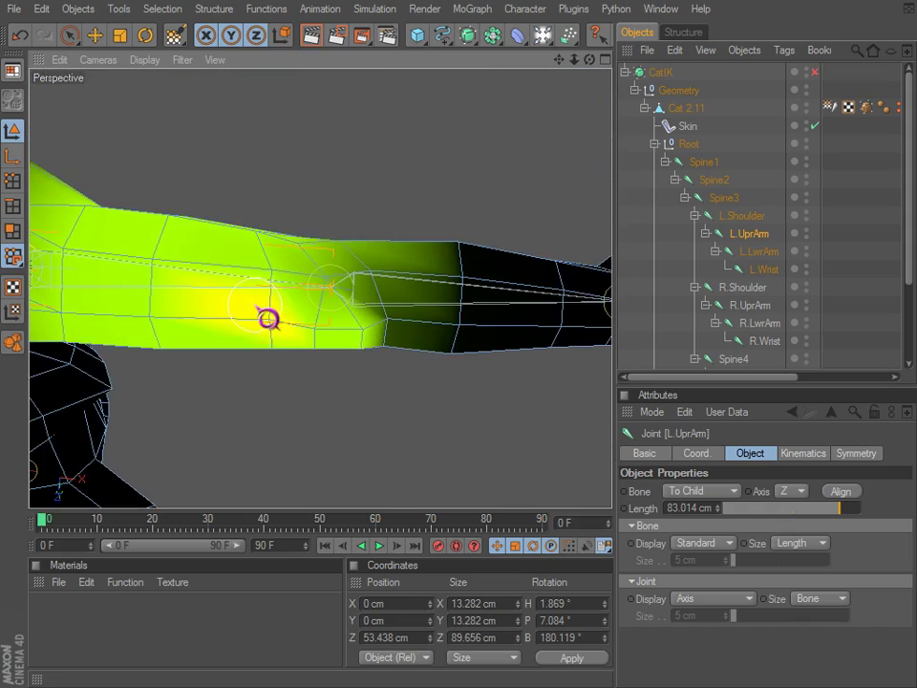
alt+drag(319, 297, 342, 288)
mouse_move(341, 347)
alt+mouse_down()
mouse_move(604, 446)
mouse_move(341, 354)
alt+mouse_up()
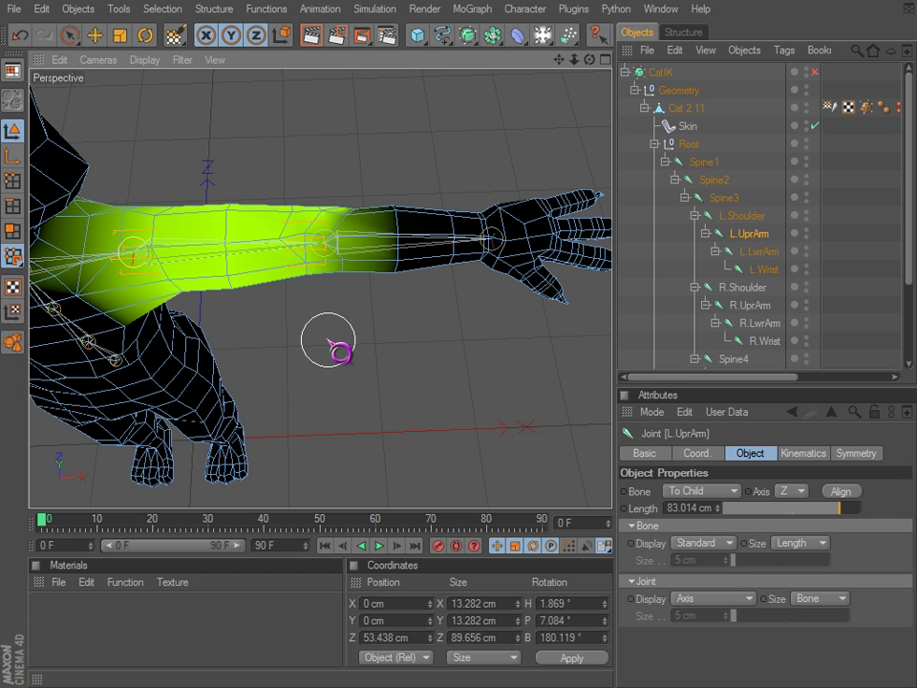
alt+drag(341, 322, 706, 242)
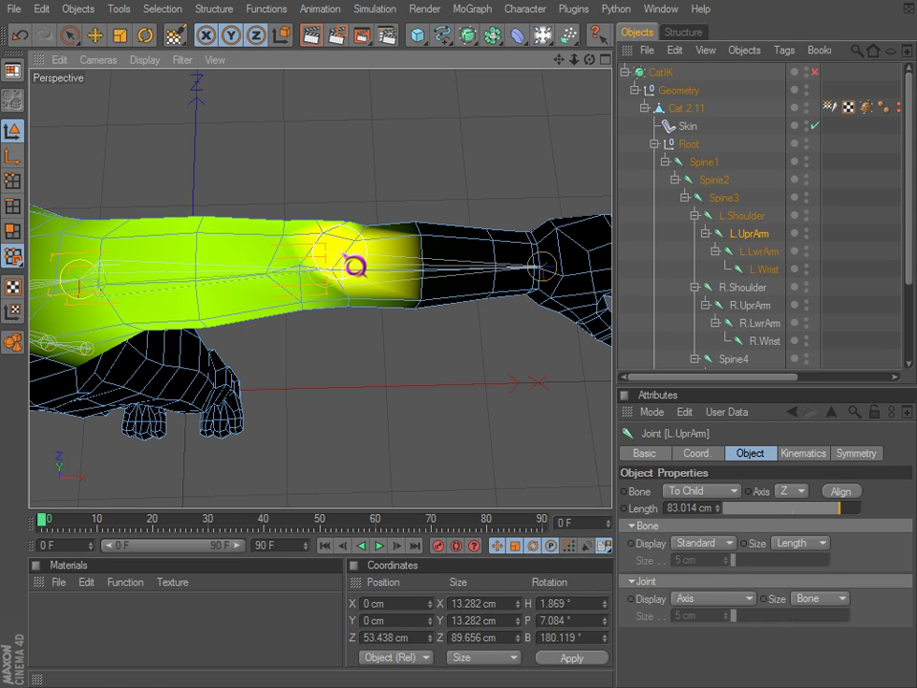
Rotate the L.LwrArm joint to a heading of about -10.8° to test the elbow, and undo the further rotation
click(760, 252)
key(r)
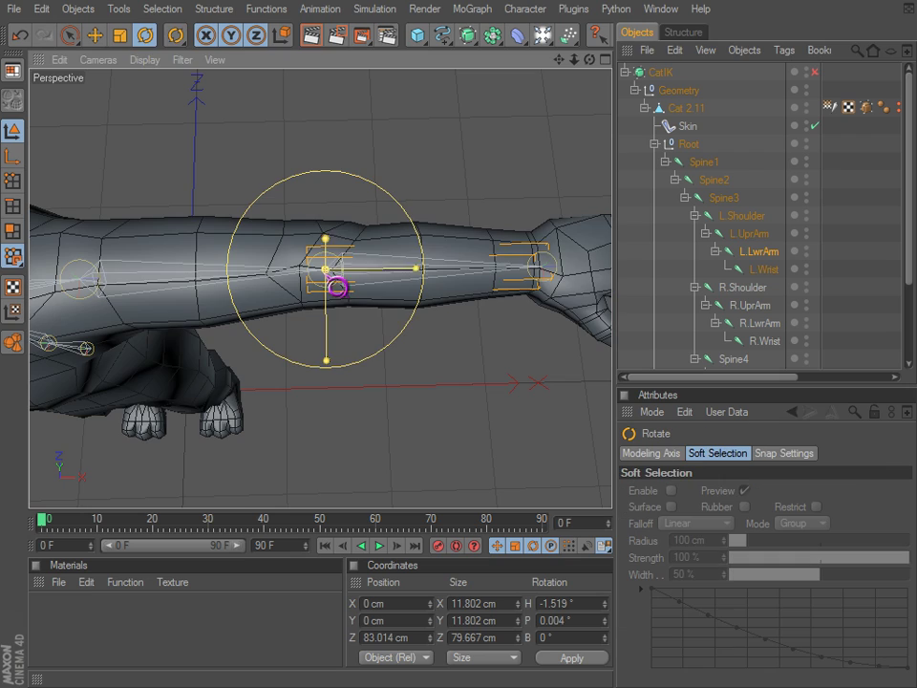
drag(336, 256, 596, 439)
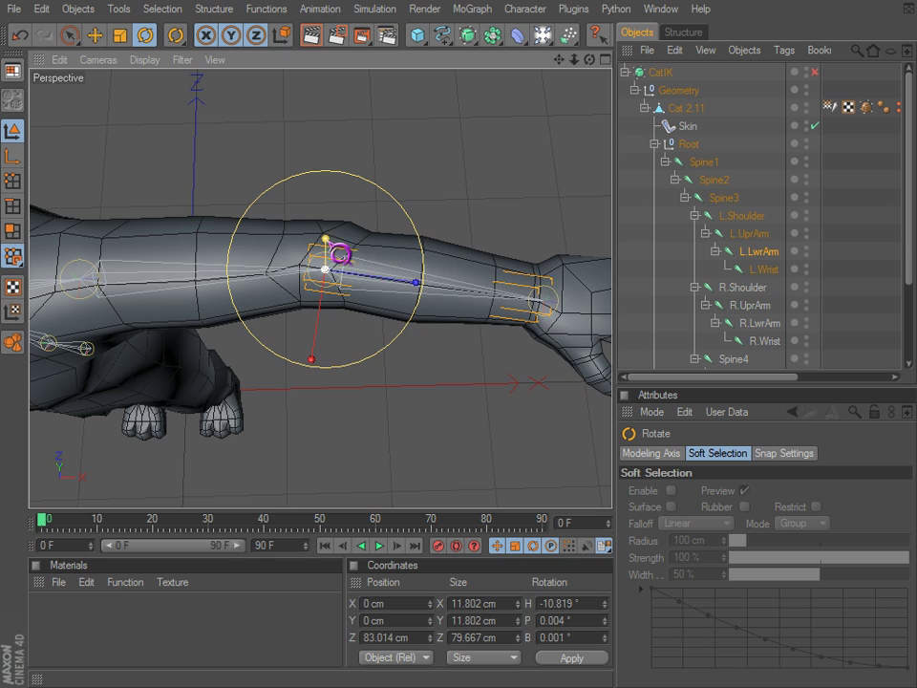
drag(339, 254, 604, 446)
key(ctrl+z)
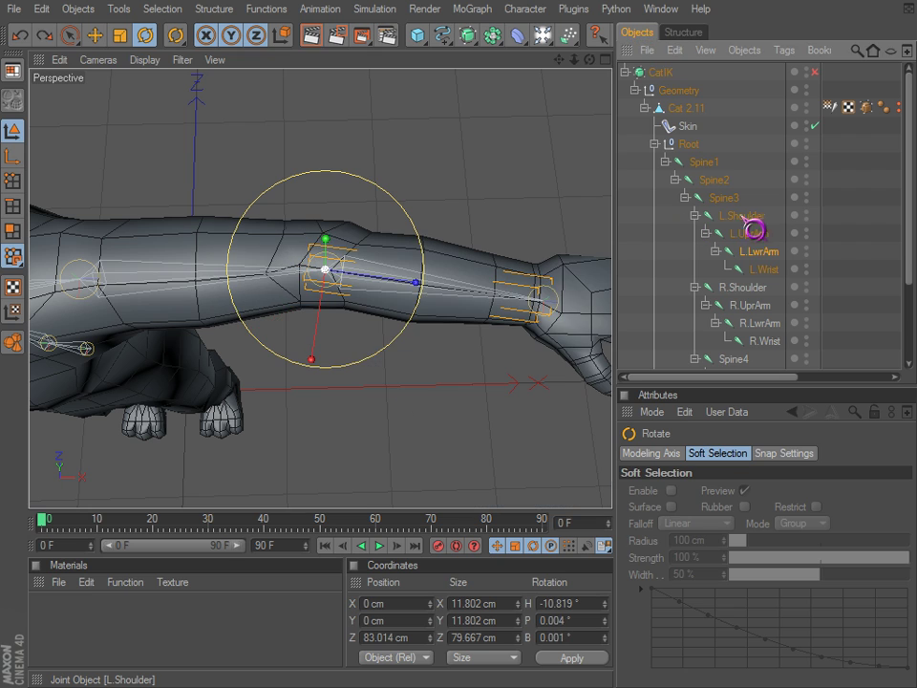
Compare the L.LwrArm and L.UprArm joints' weights around the bent elbow using the Weight Tool
click(752, 236)
click(743, 218)
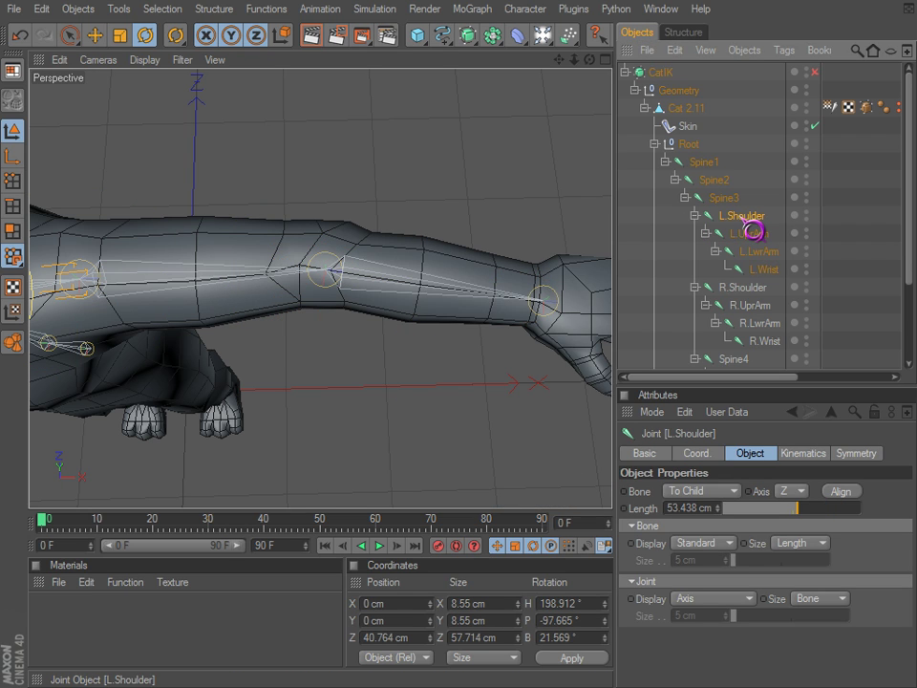
click(745, 234)
click(750, 254)
key(space)
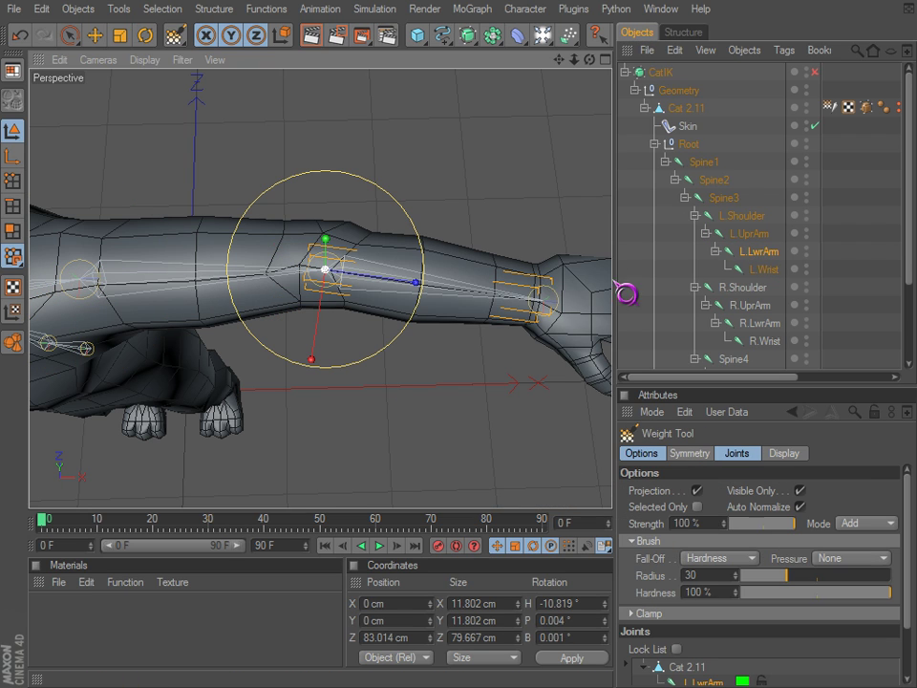
mouse_move(331, 320)
alt+mouse_down()
mouse_move(601, 445)
mouse_move(331, 313)
mouse_move(335, 238)
alt+mouse_up()
scroll(331, 313, up, 3)
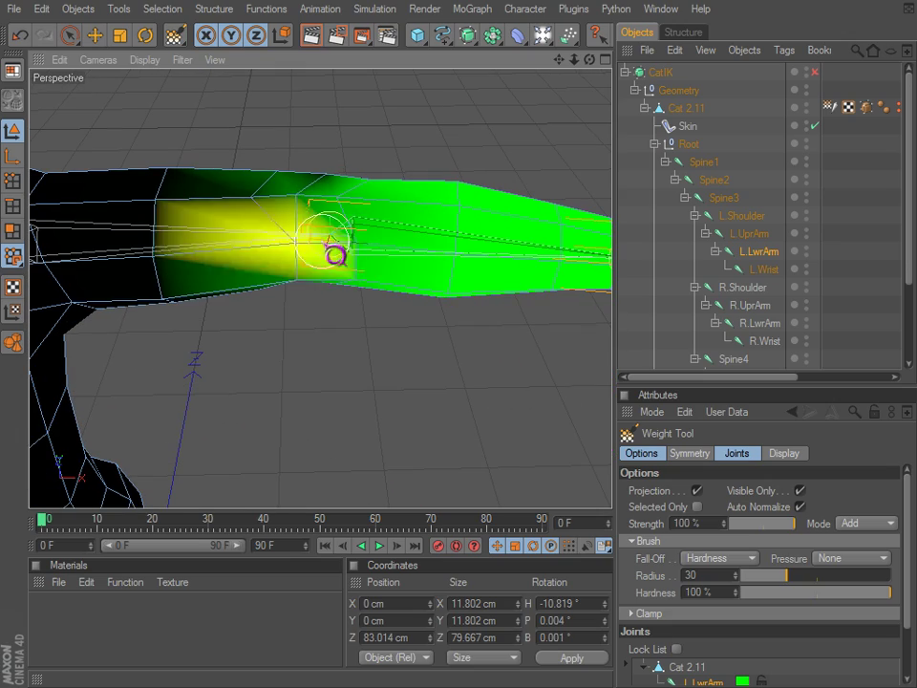
click(750, 234)
click(753, 251)
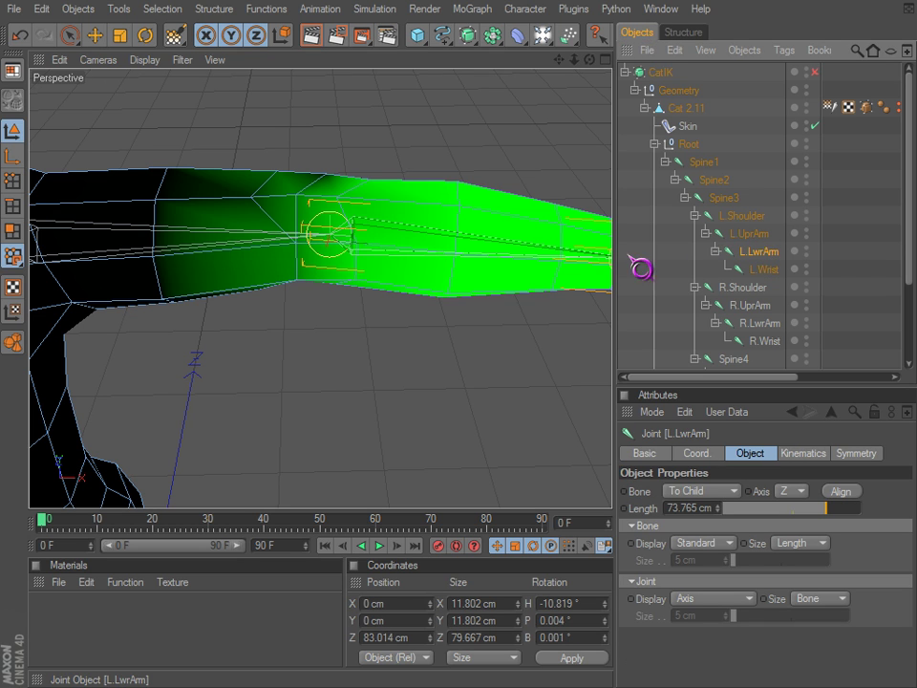
click(750, 234)
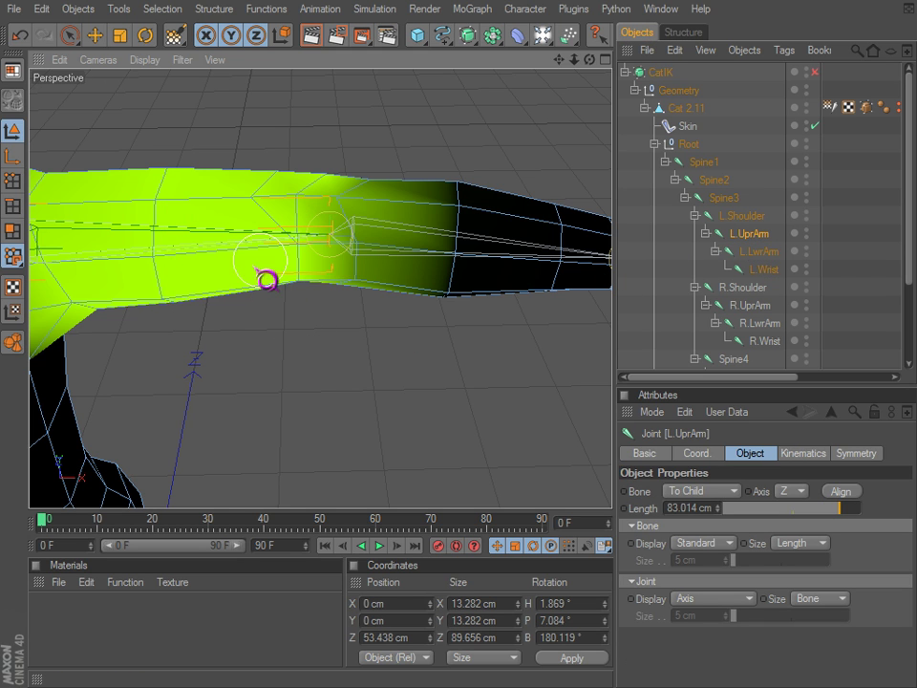
Turn on CatIK smoothing, rotate the L.LwrArm joint to a heading of about -83.8° to test the elbow, and undo the rotation
alt+drag(341, 380, 504, 317)
click(765, 253)
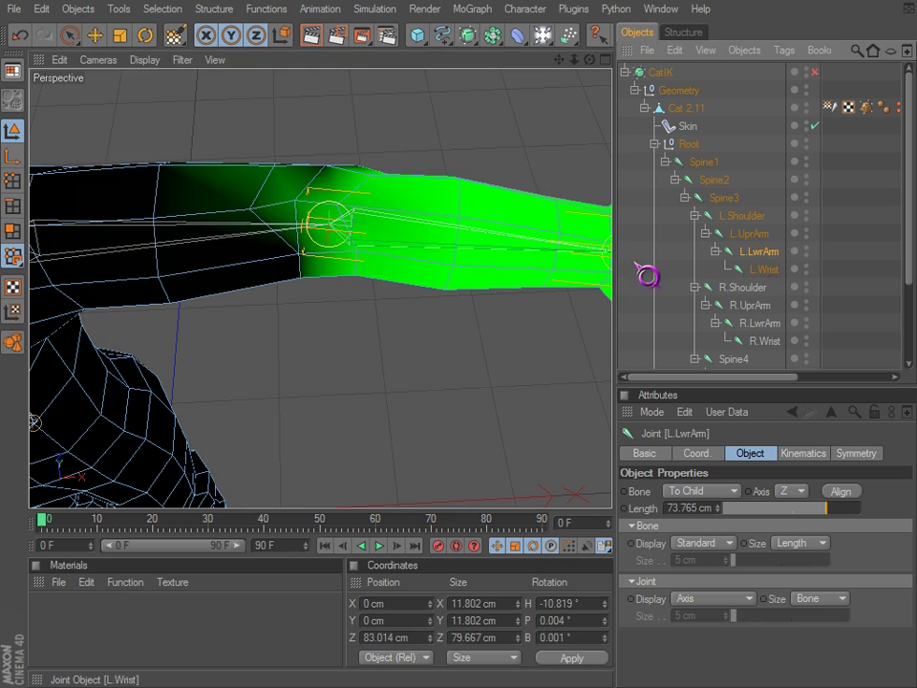
key(r)
alt+drag(317, 307, 327, 241)
drag(346, 181, 373, 206)
scroll(376, 209, down, 5)
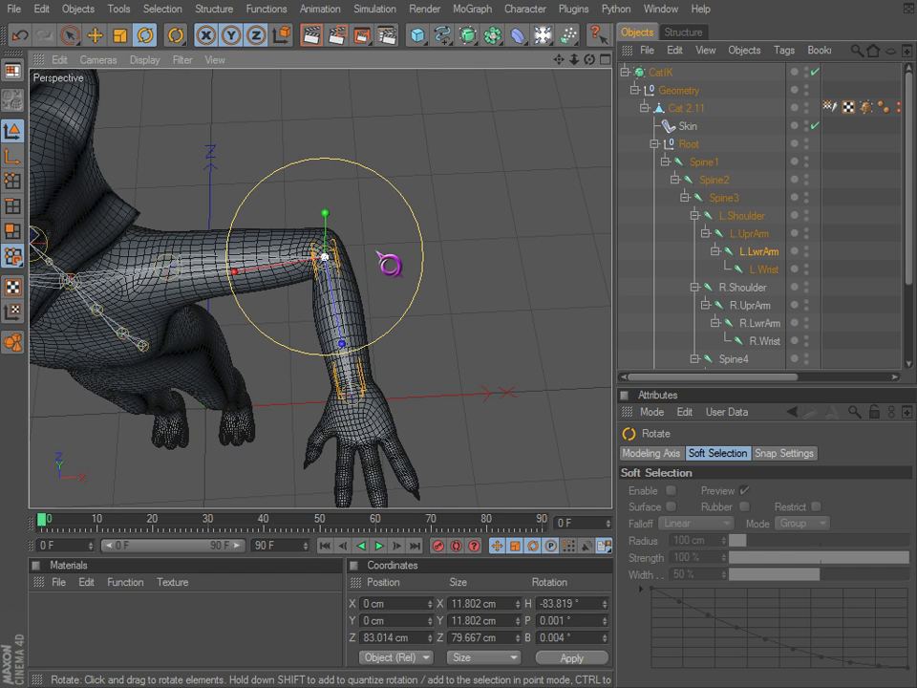
key(ctrl+z)
key(ctrl+z)
key(ctrl+y)
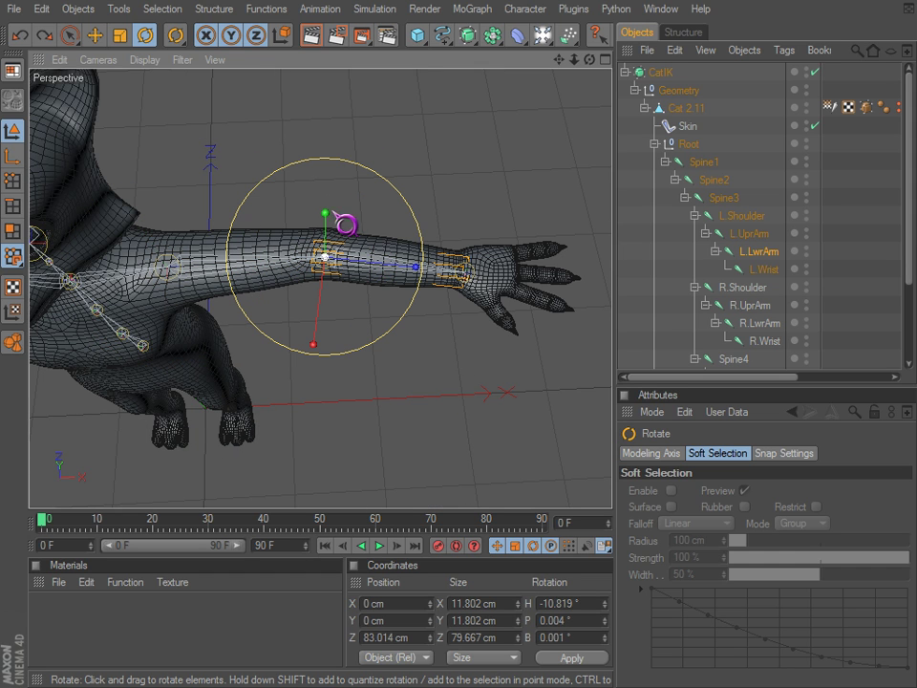
drag(342, 223, 590, 436)
key(ctrl+z)
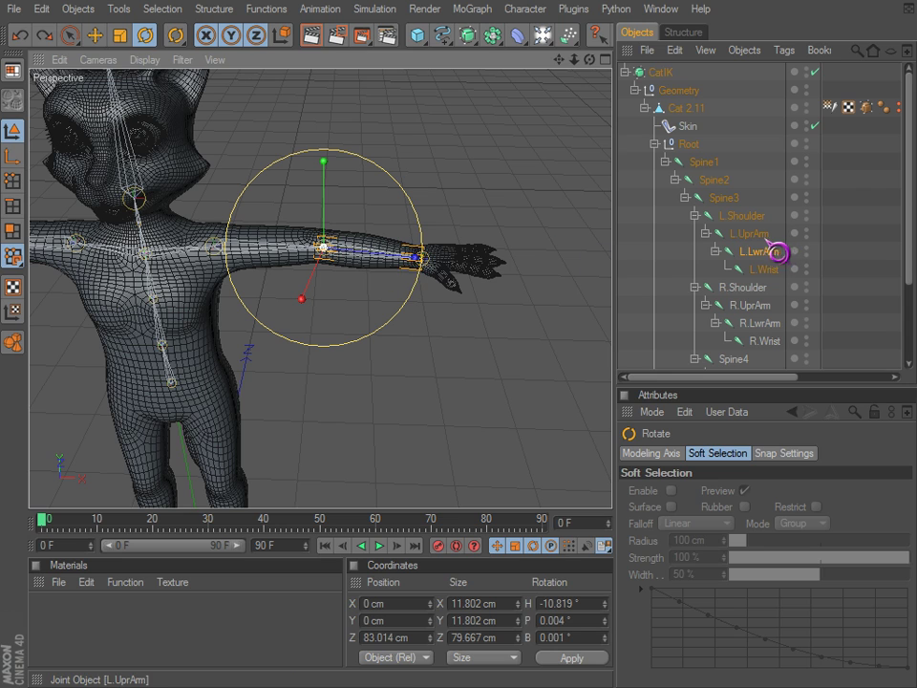
Turn off CatIK smoothing and paint the L.Wrist joint's weight over the left hand at 100% strength with a brush radius of 30
click(765, 271)
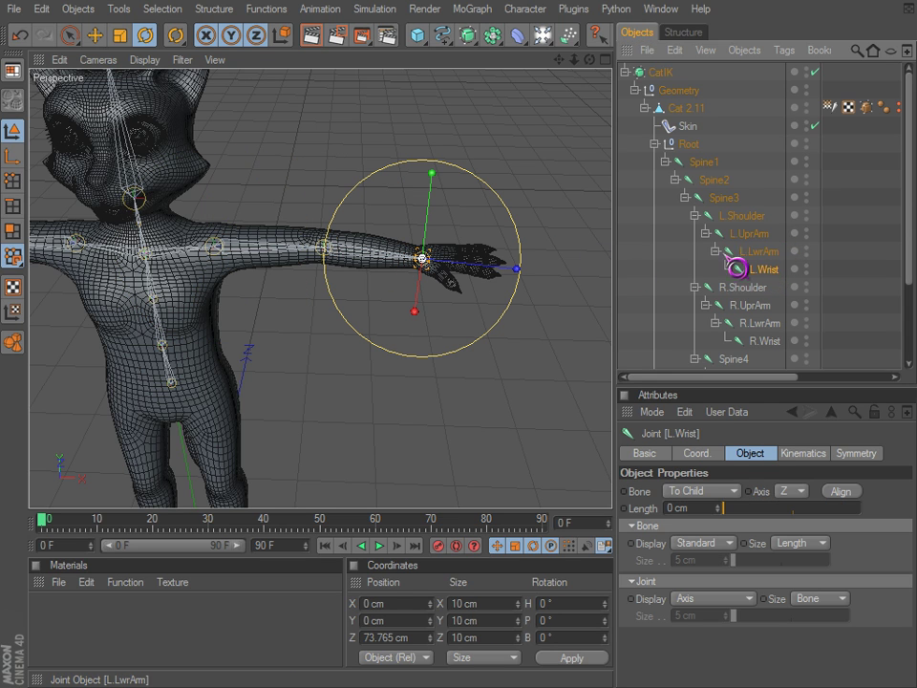
key(space)
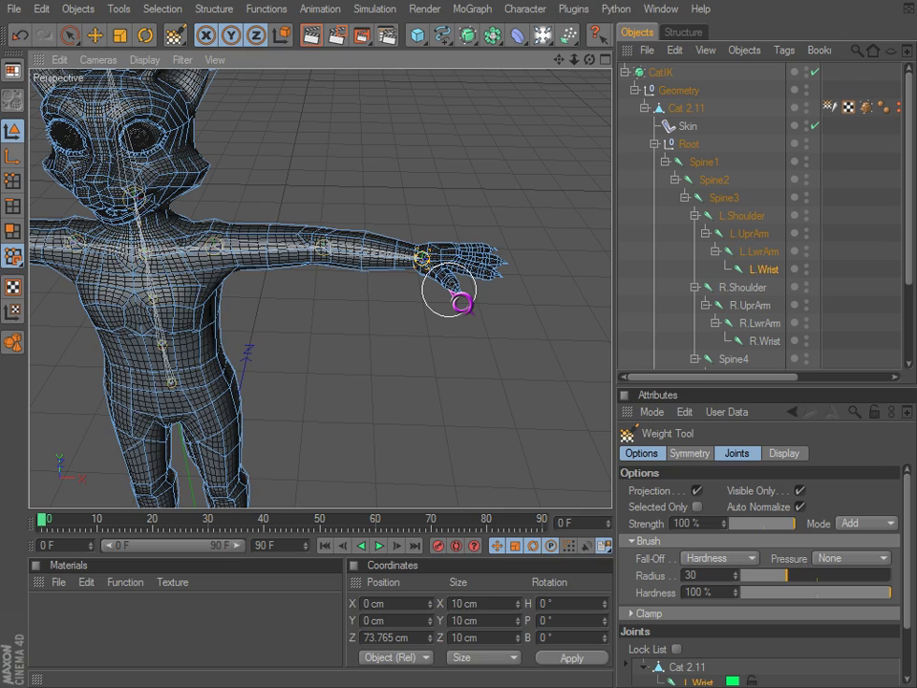
key(q)
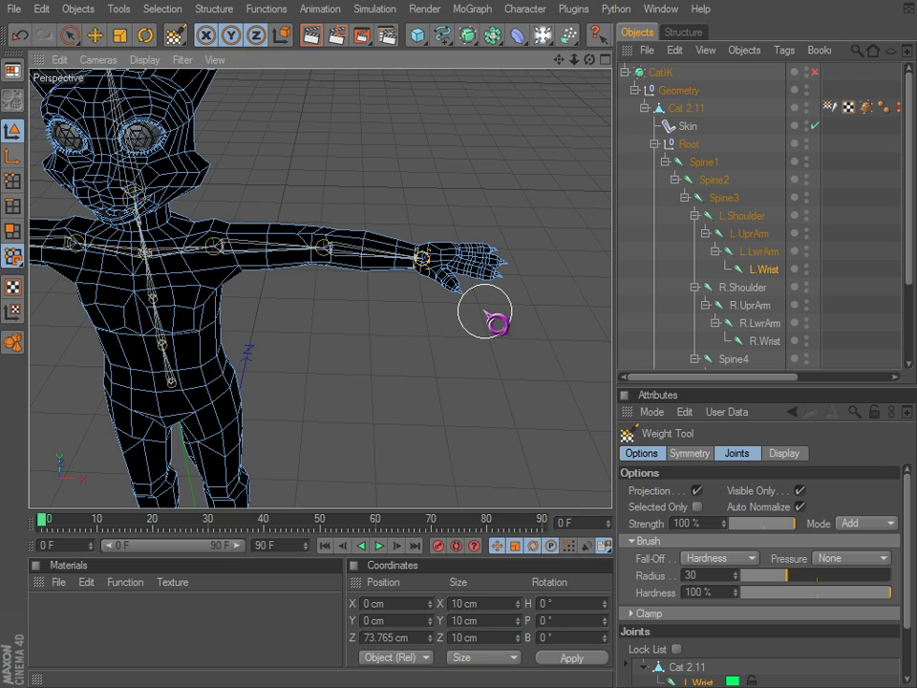
scroll(486, 314, up, 5)
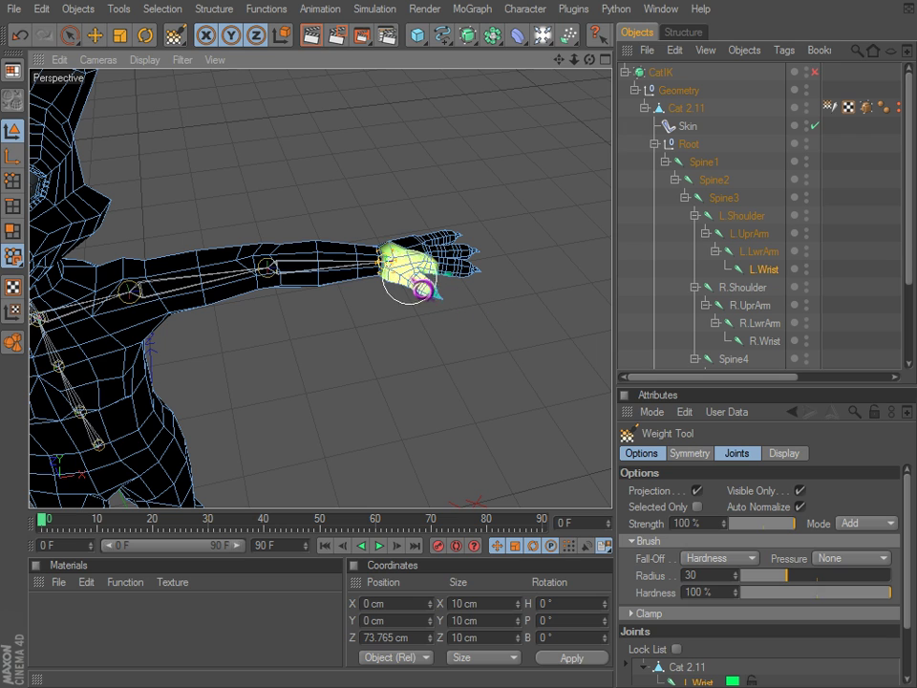
scroll(436, 227, up, 3)
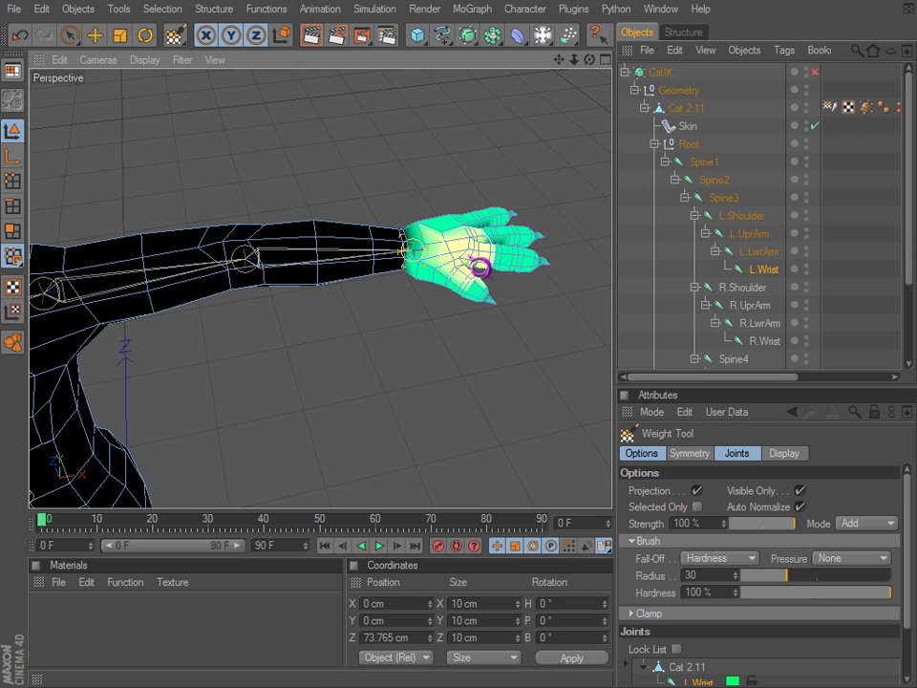
Disable Visible Only for the Weight Tool and paint the L.Wrist joint's weight over the rest of the hand and wrist
mouse_move(467, 257)
alt+mouse_down()
mouse_move(520, 280)
mouse_move(599, 467)
mouse_move(394, 177)
alt+mouse_up()
click(801, 491)
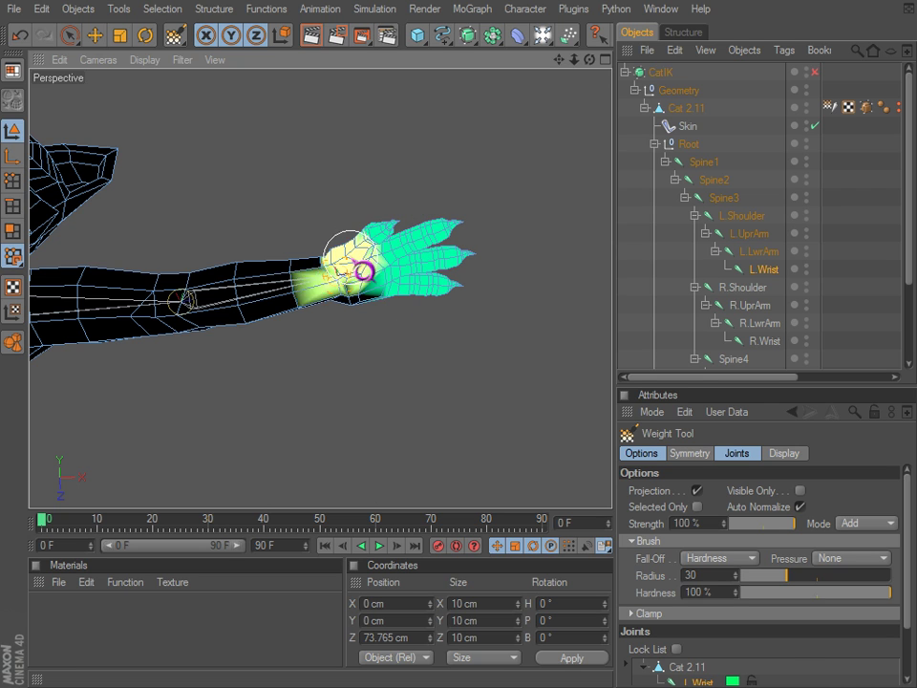
scroll(389, 293, up, 5)
alt+drag(391, 296, 389, 344)
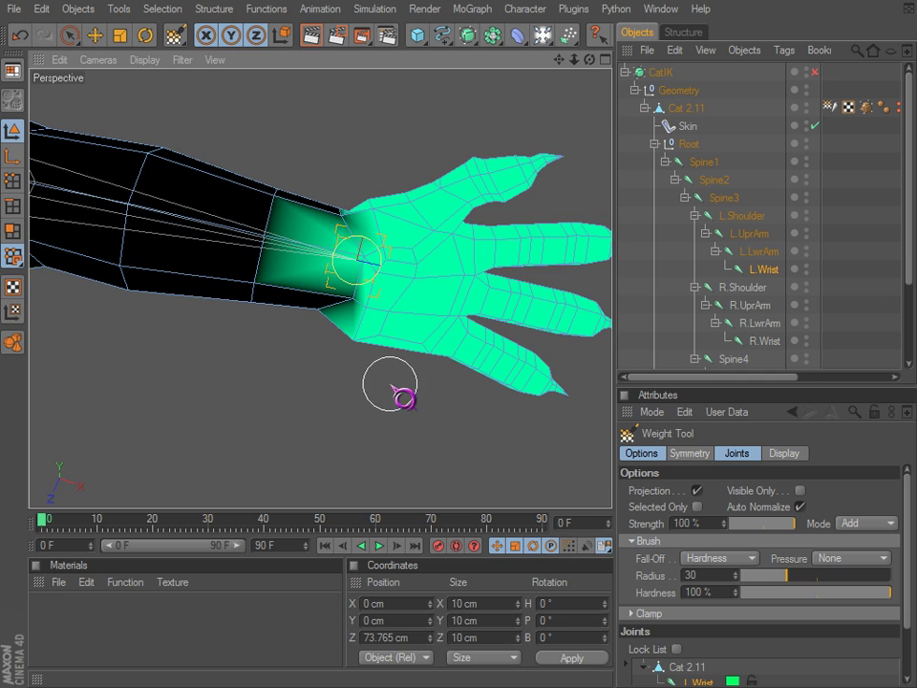
drag(391, 384, 429, 380)
Test-rotate the L.Wrist and L.LwrArm joints to check the hand and forearm deformation, and undo the rotations
alt+drag(413, 310, 593, 432)
key(r)
key(ctrl+z)
click(764, 253)
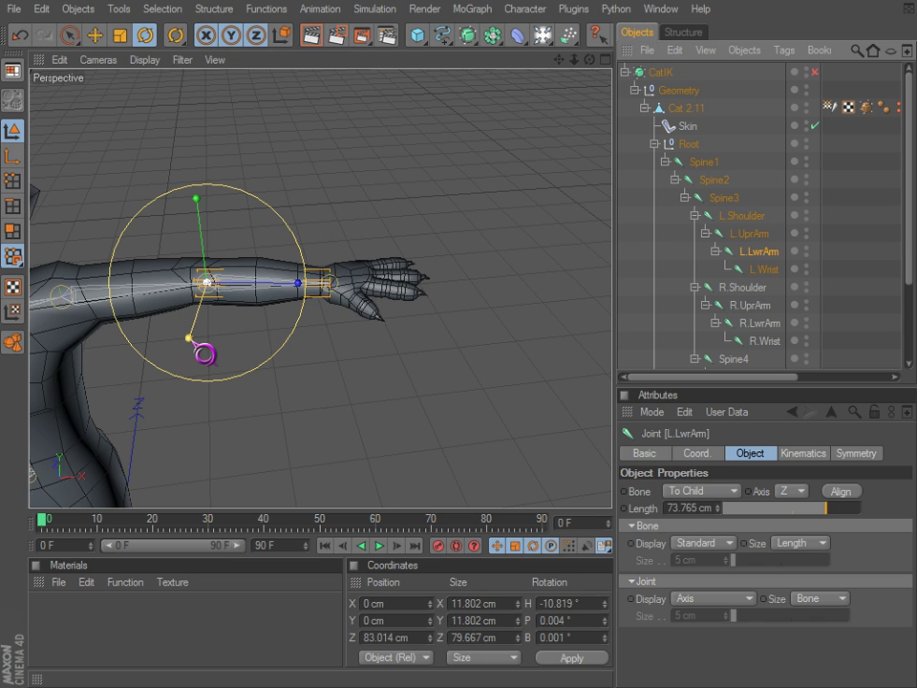
drag(205, 352, 593, 440)
key(ctrl+z)
alt+middle_drag(234, 351, 326, 333)
alt+right_drag(326, 333, 251, 343)
alt+drag(250, 343, 602, 421)
click(748, 233)
key(Up)
key(Up)
key(Up)
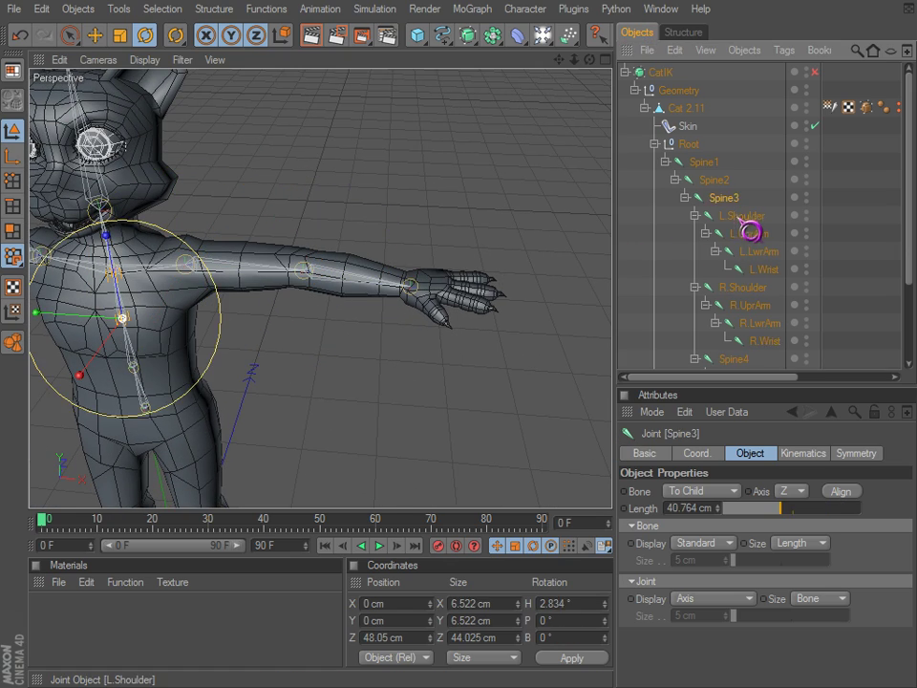
key(Down)
key(Down)
right_click(758, 248)
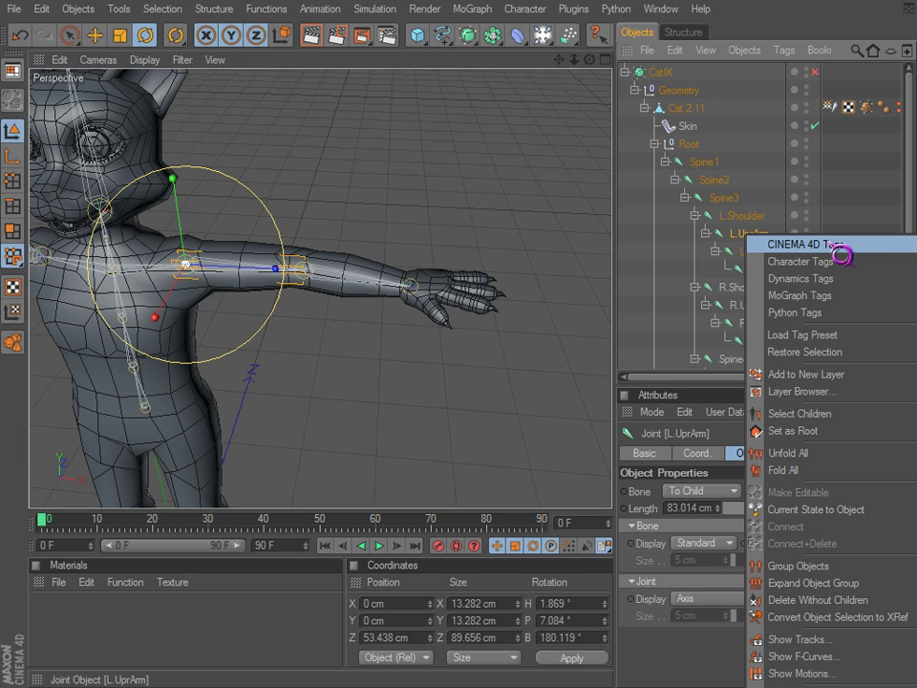
Create an IK chain from the L.UprArm, L.LwrArm and L.Wrist joints
click(735, 235)
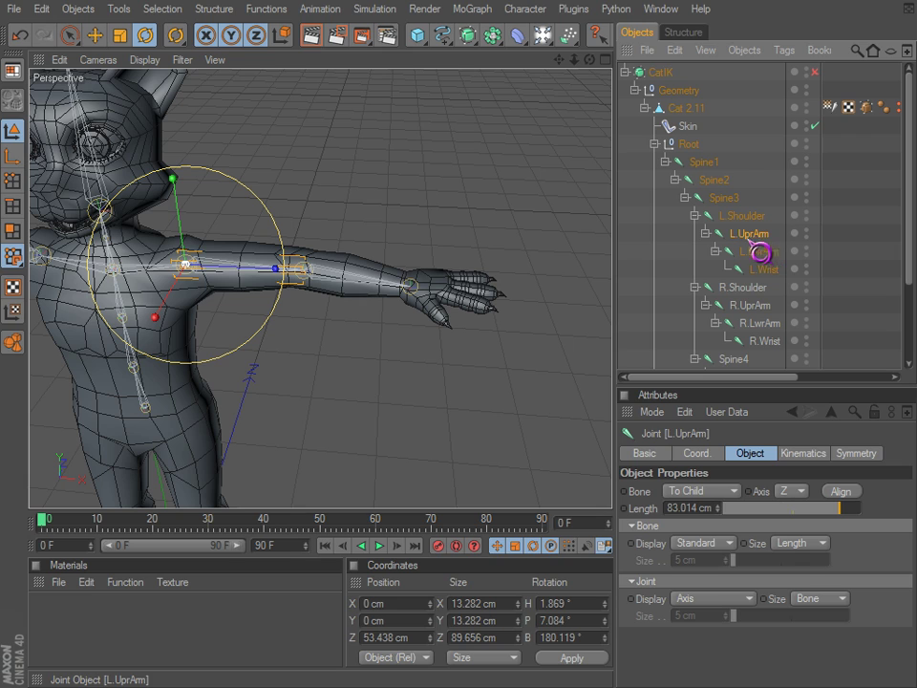
ctrl+click(763, 252)
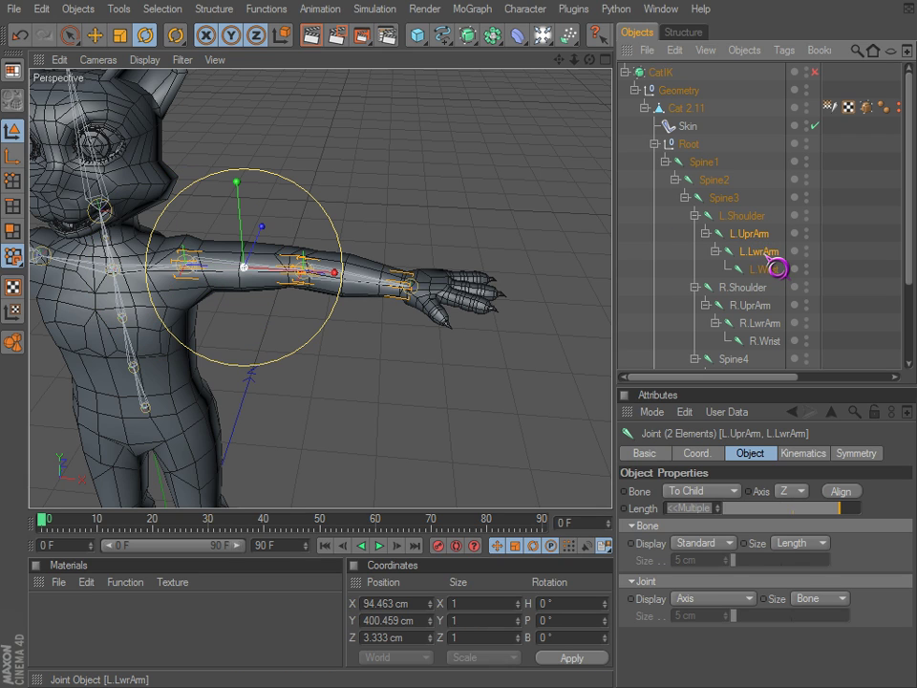
ctrl+click(769, 271)
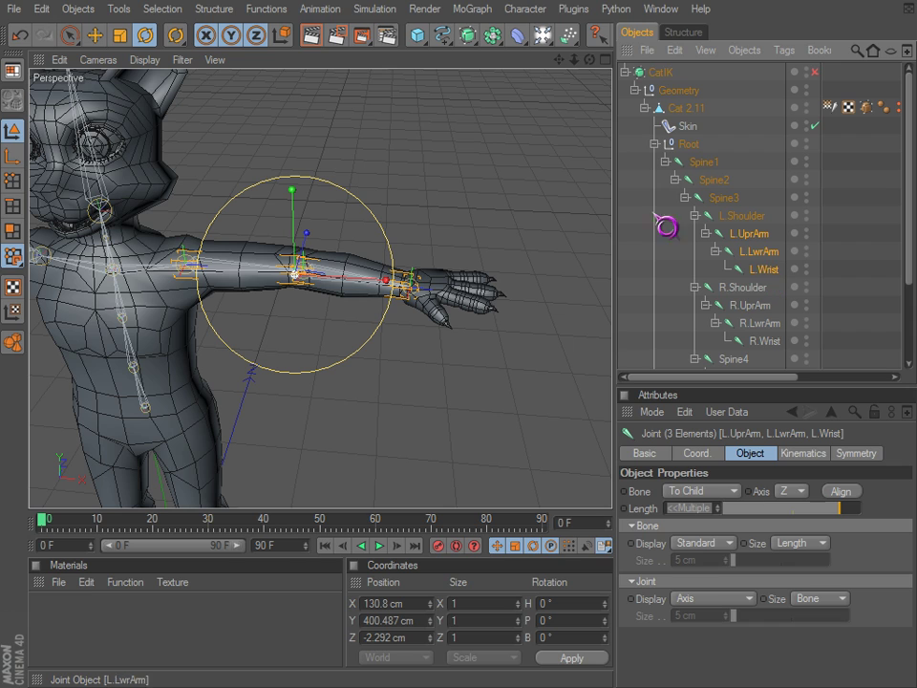
click(525, 10)
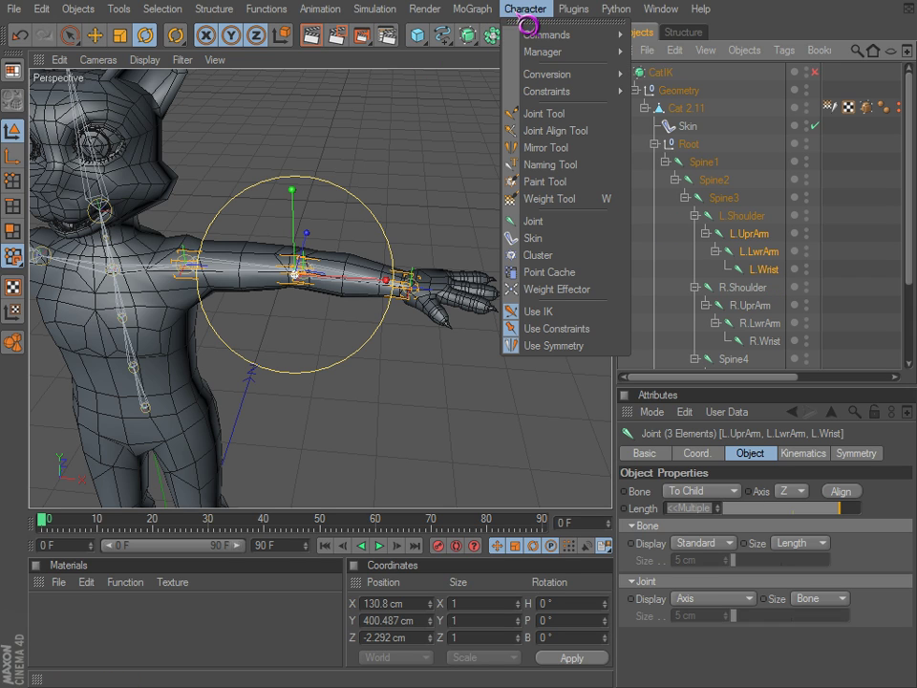
mouse_move(546, 44)
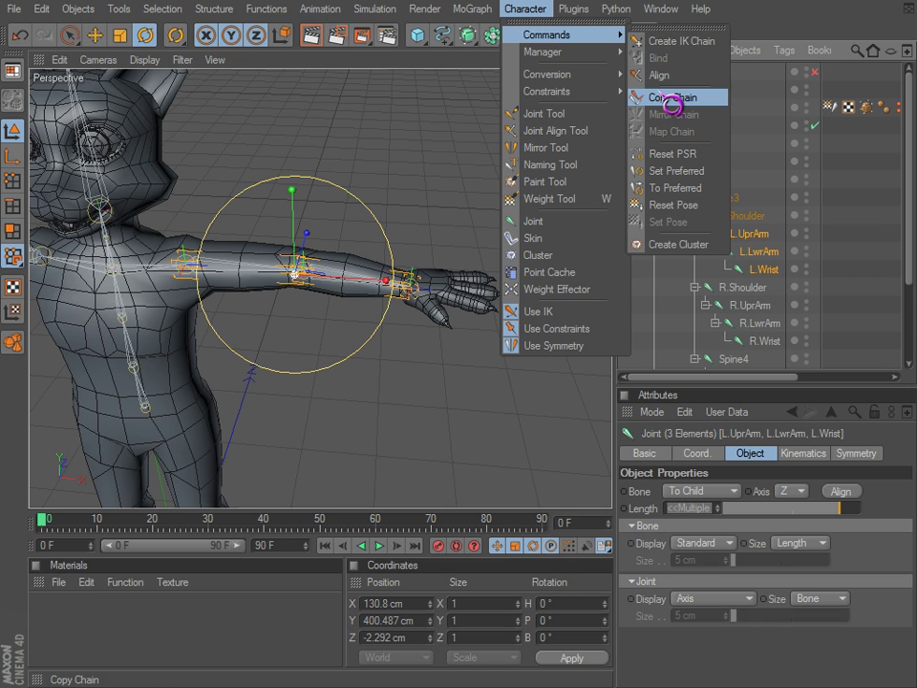
mouse_move(597, 41)
click(654, 41)
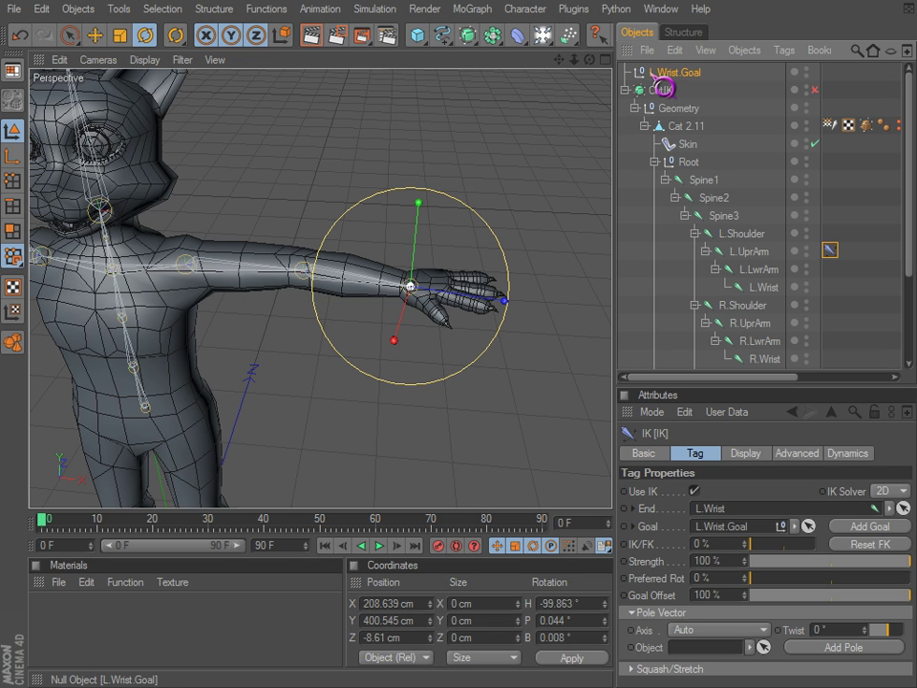
Move the L.Wrist.Goal null to about X 137, Y 335, Z -49 cm to test the arm's IK, and undo the moves
click(667, 90)
click(666, 81)
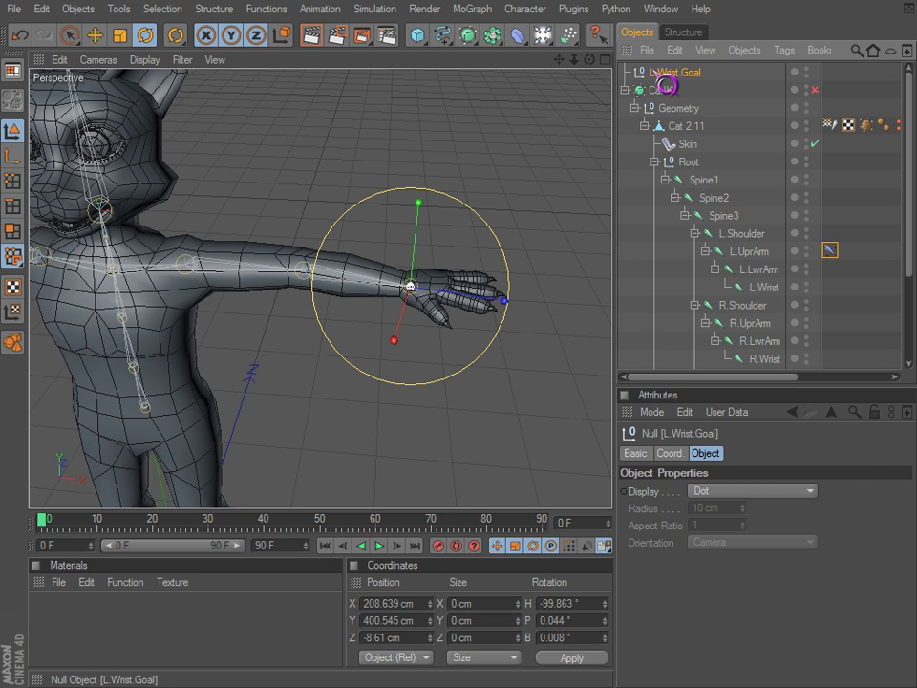
key(e)
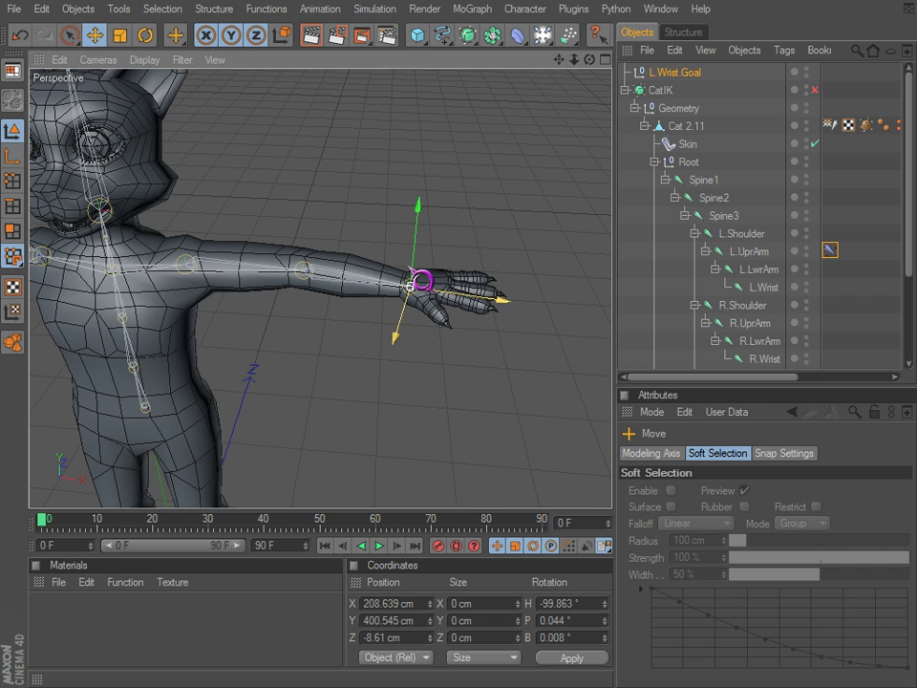
drag(413, 283, 382, 287)
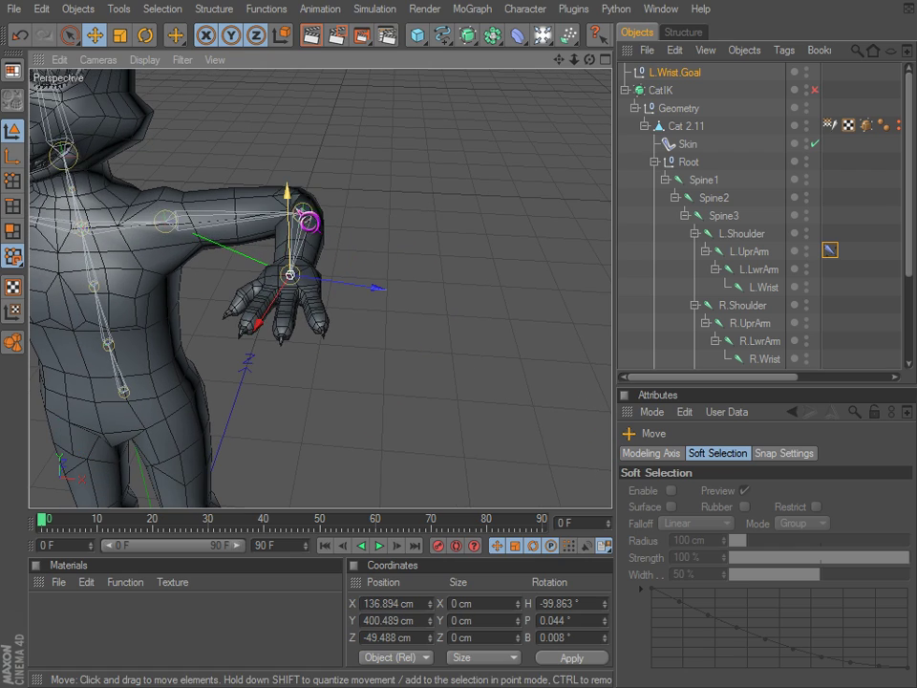
drag(289, 225, 290, 319)
scroll(330, 348, down, 3)
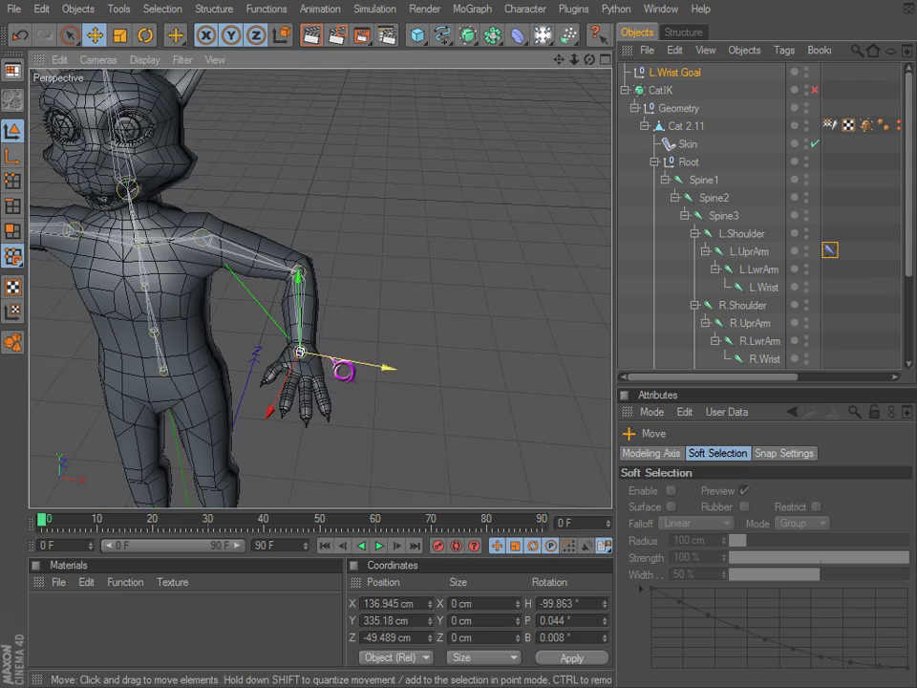
alt+middle_drag(332, 359, 340, 319)
alt+drag(317, 240, 593, 437)
key(ctrl+z)
key(ctrl+z)
key(ctrl+z)
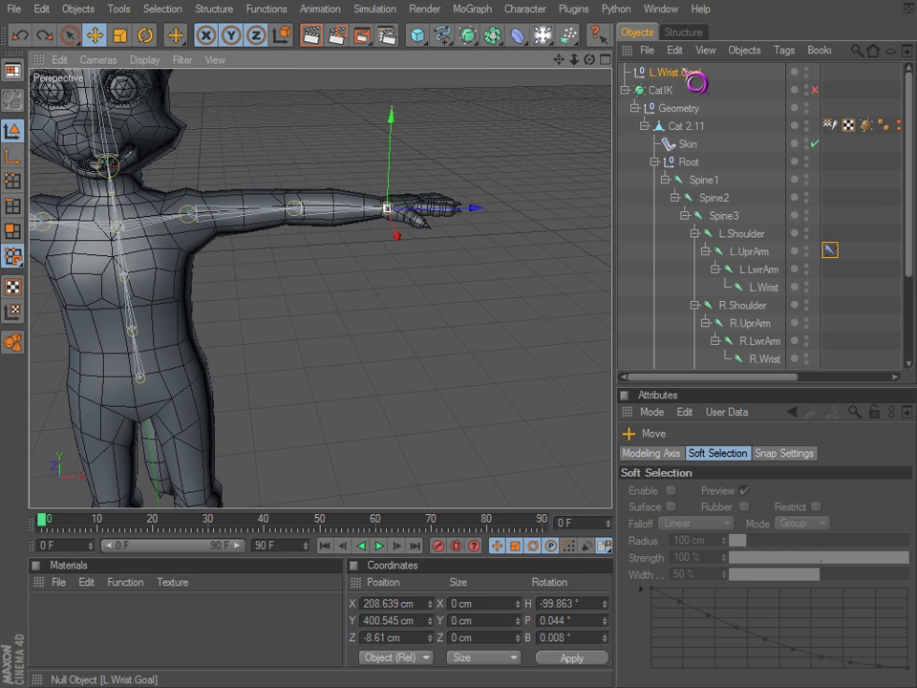
Place L.Wrist.Goal directly under Root and group it in a null named Controlls
drag(705, 182, 705, 179)
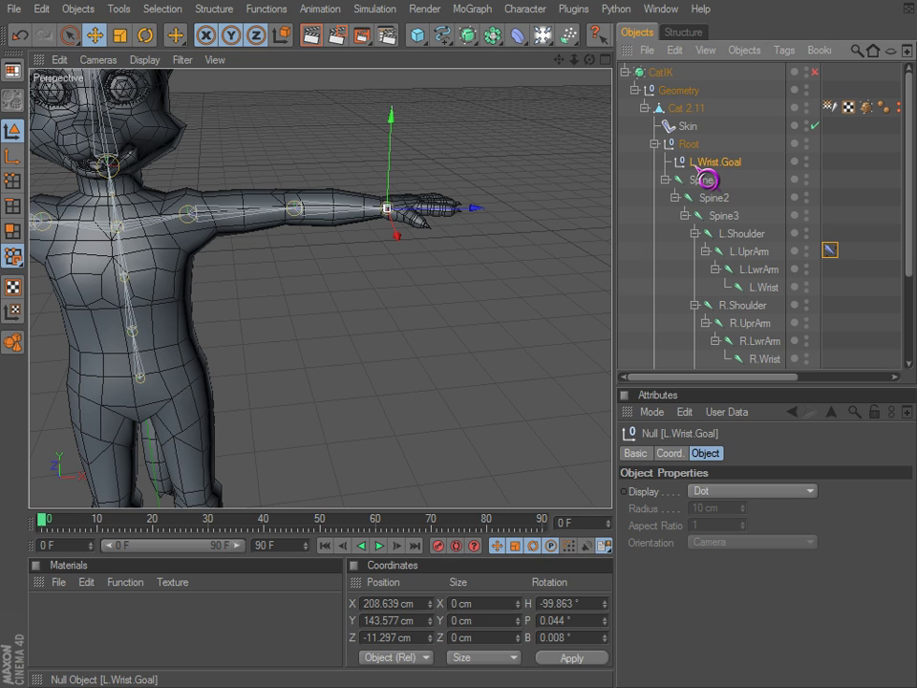
key(alt+g)
double_click(700, 163)
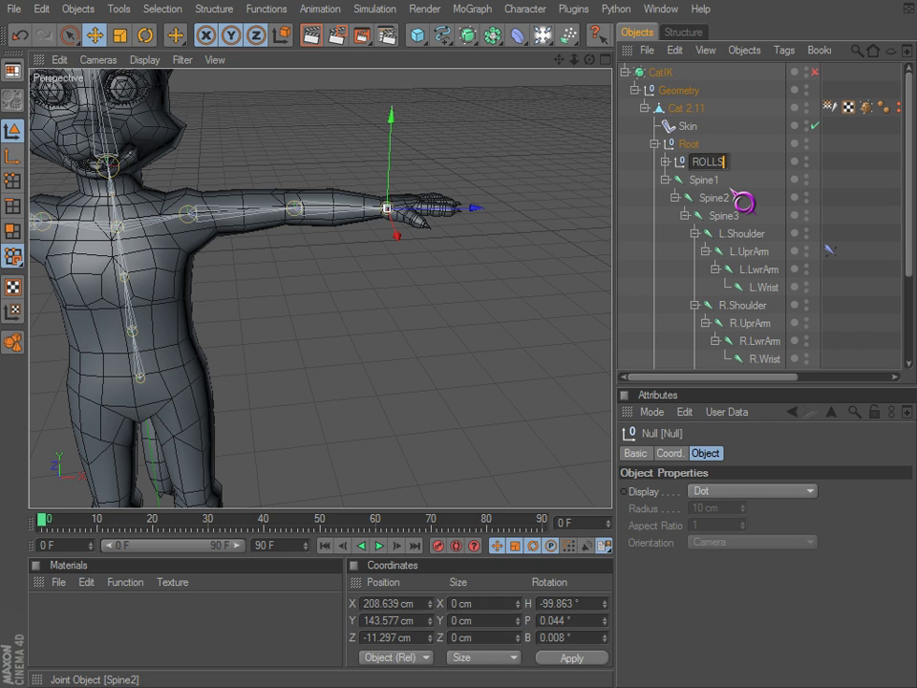
key(Return)
double_click(726, 168)
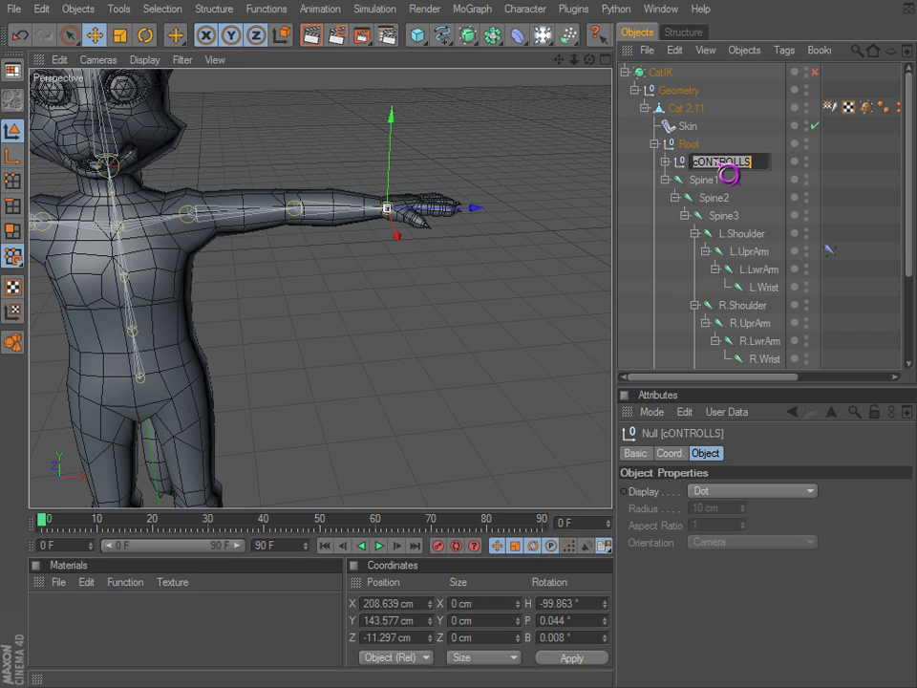
text(Contr)
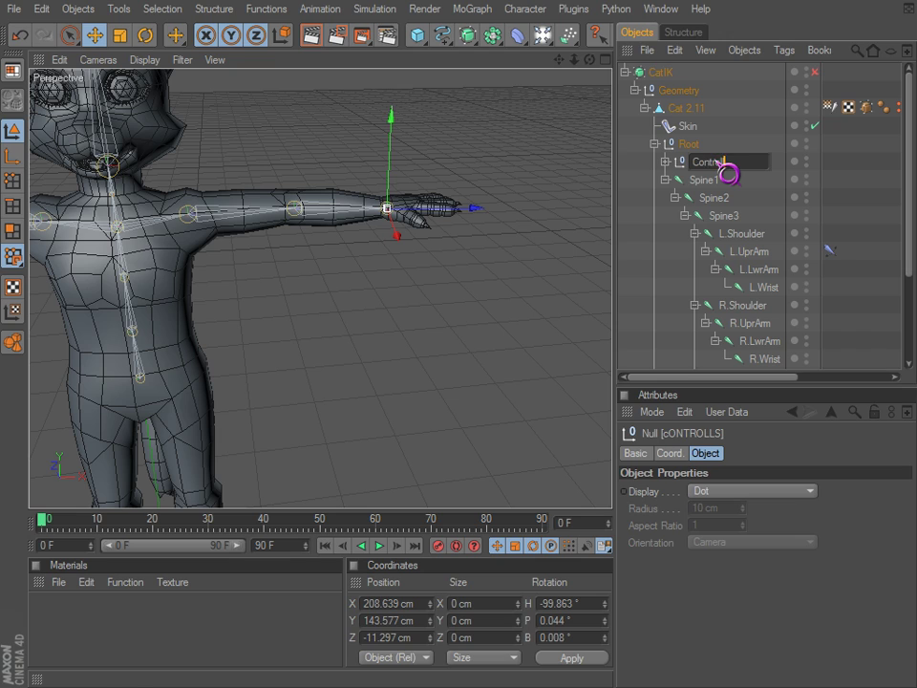
text(olls)
key(Return)
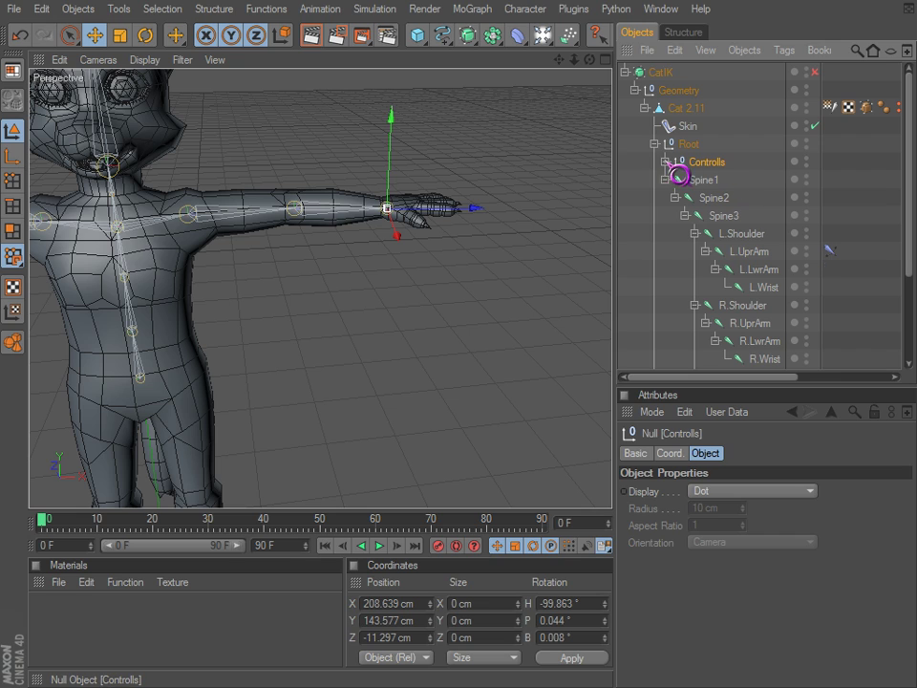
Display the L.Wrist.Goal null inside Controlls as a circle with a radius of 23 cm
click(665, 162)
click(728, 181)
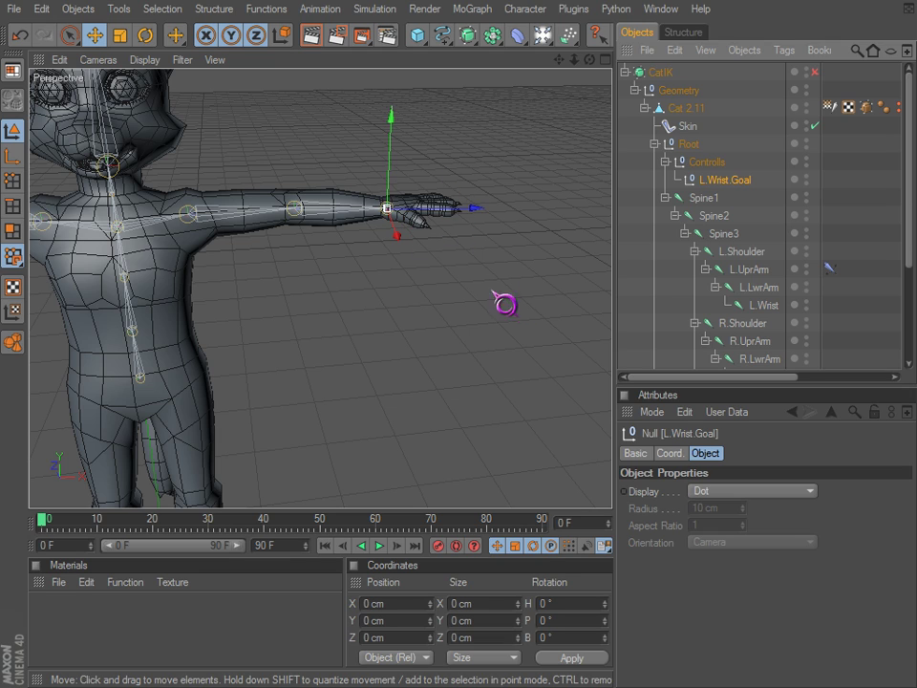
click(724, 491)
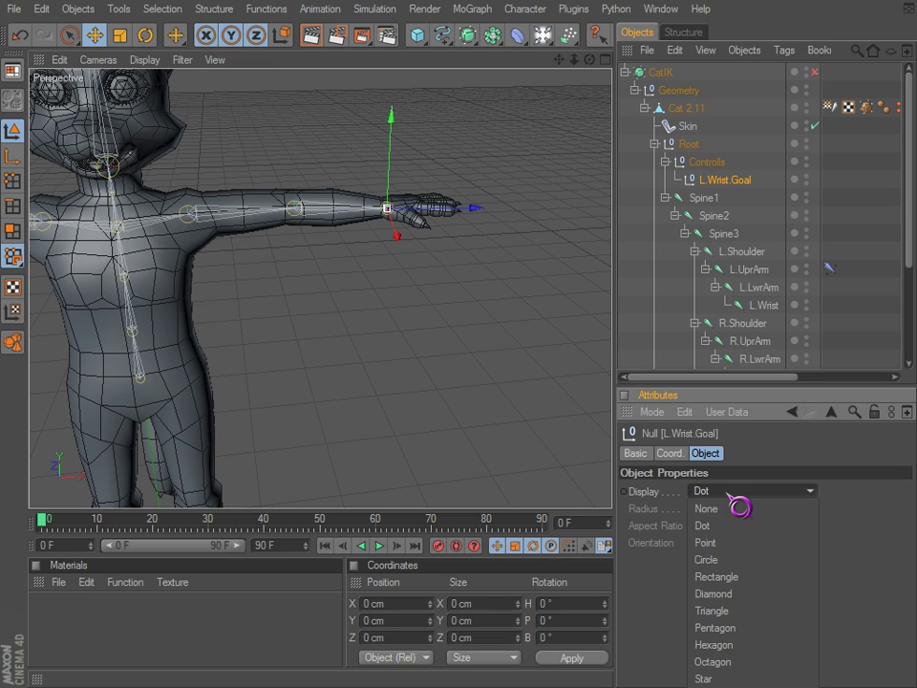
click(727, 562)
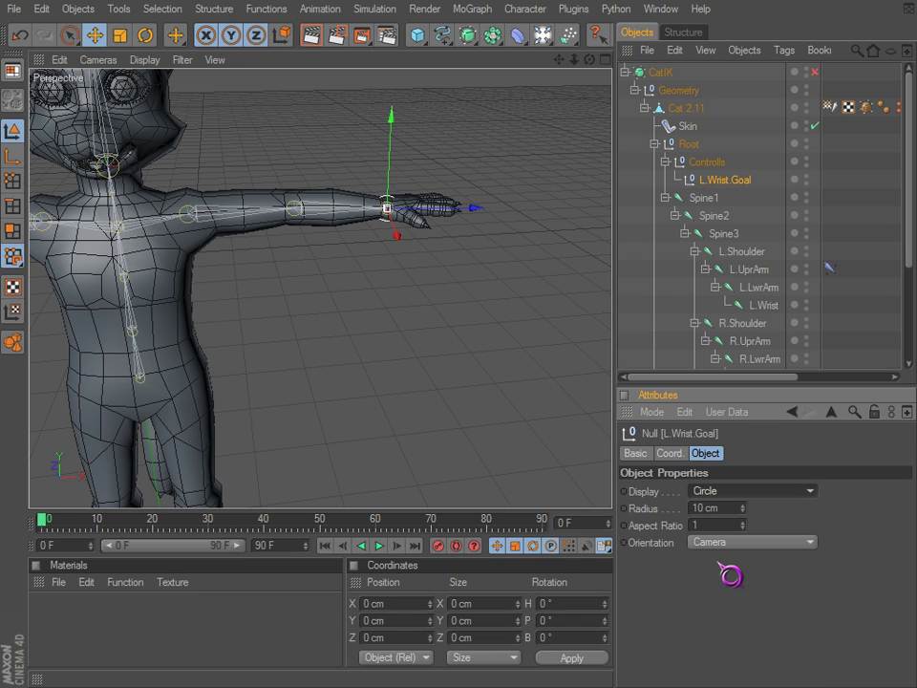
click(726, 541)
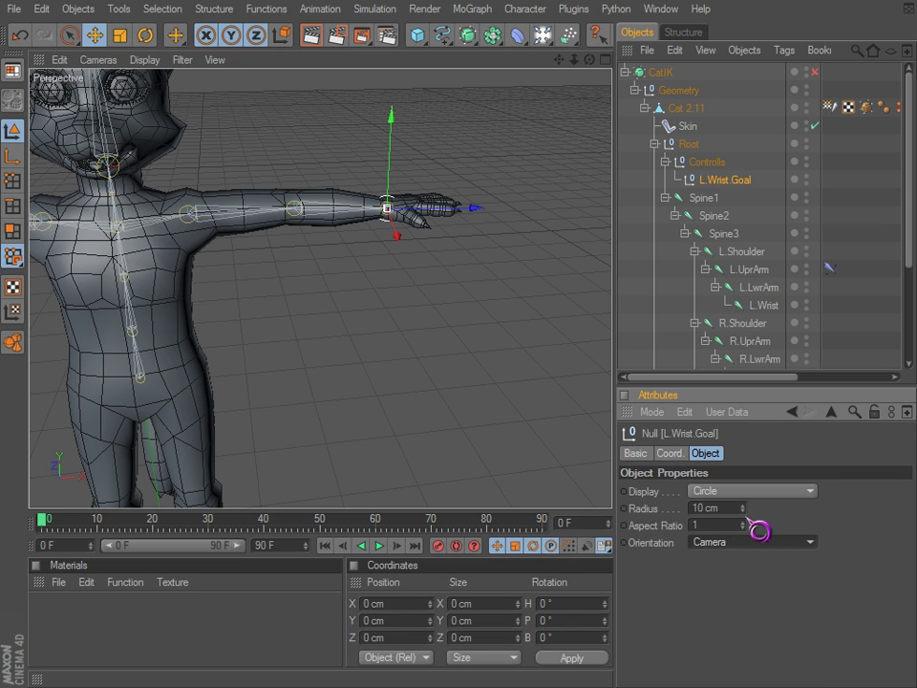
drag(744, 508, 744, 509)
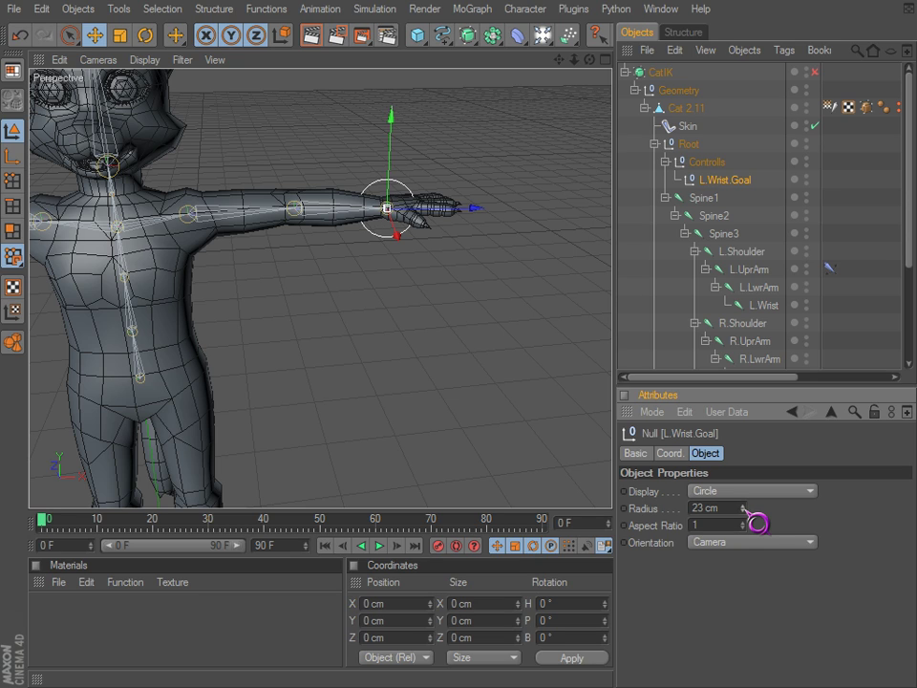
Try other display shapes for L.Wrist.Goal and settle on a circle with a 20 cm radius and XY orientation
click(743, 490)
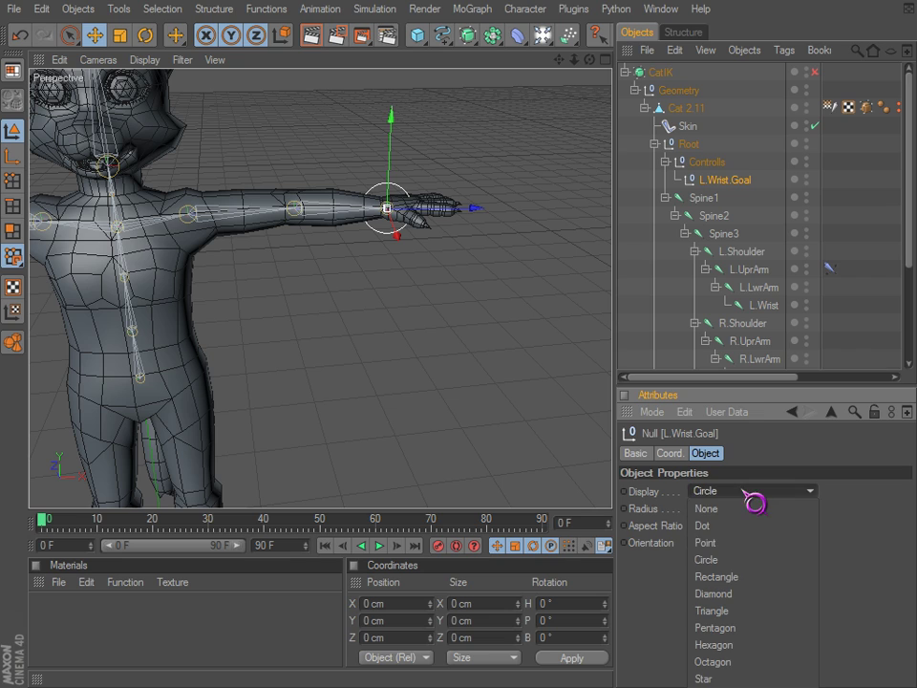
click(743, 497)
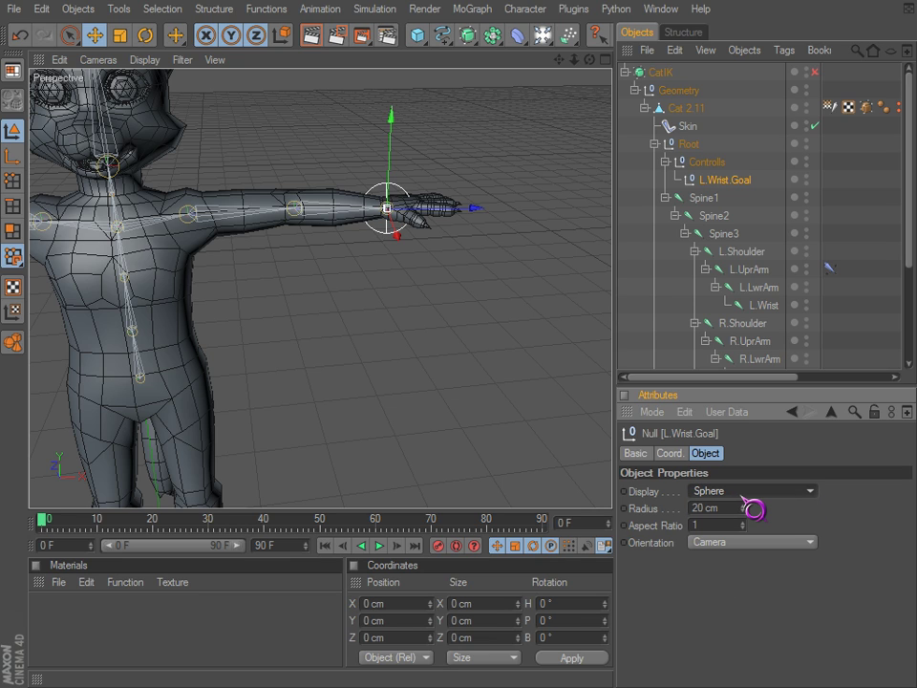
scroll(742, 496, up, 6)
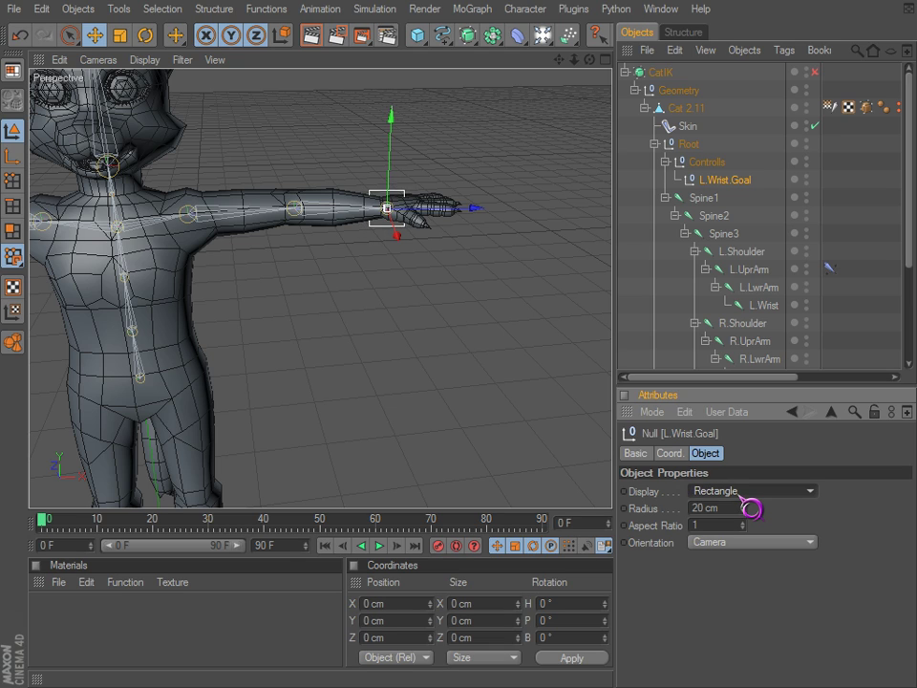
scroll(738, 495, down, 2)
click(739, 493)
click(738, 558)
click(736, 542)
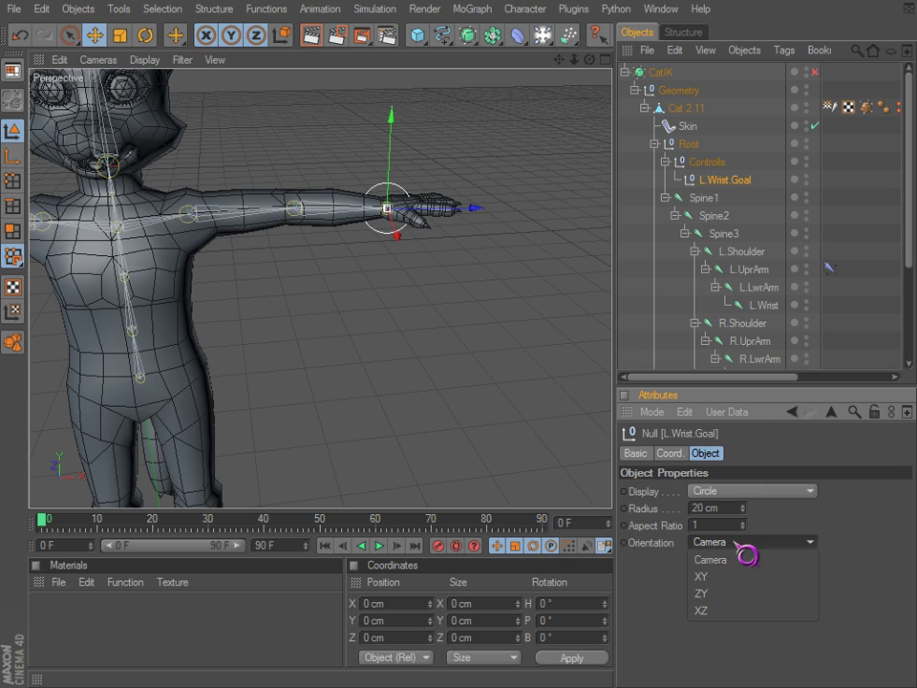
alt+drag(380, 357, 602, 446)
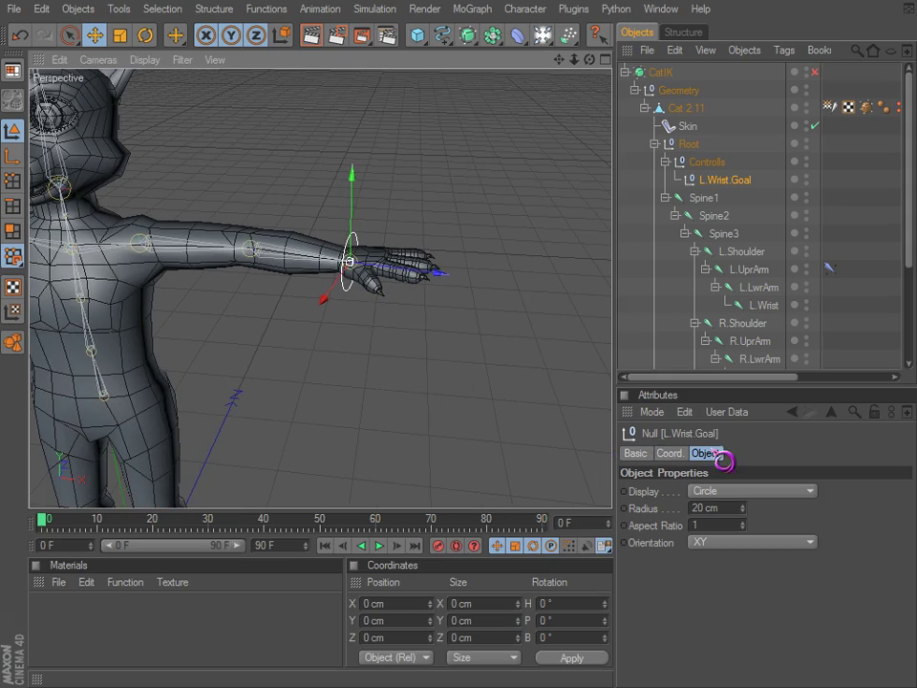
Try the Diamond and Cube display shapes on the L.Wrist.Goal null, and undo them to restore the circle
click(739, 492)
click(738, 493)
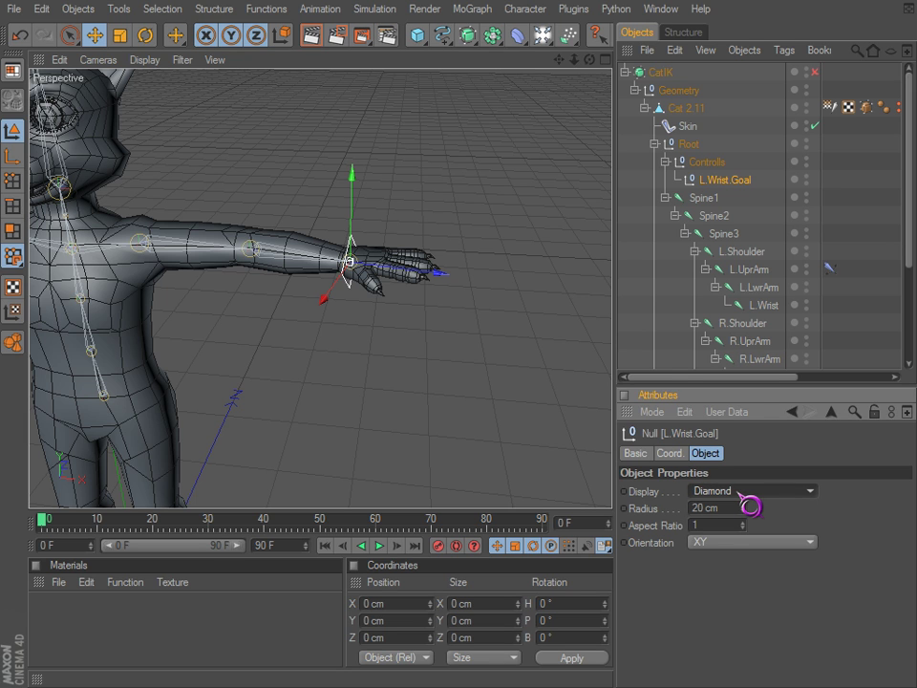
scroll(740, 498, down, 1)
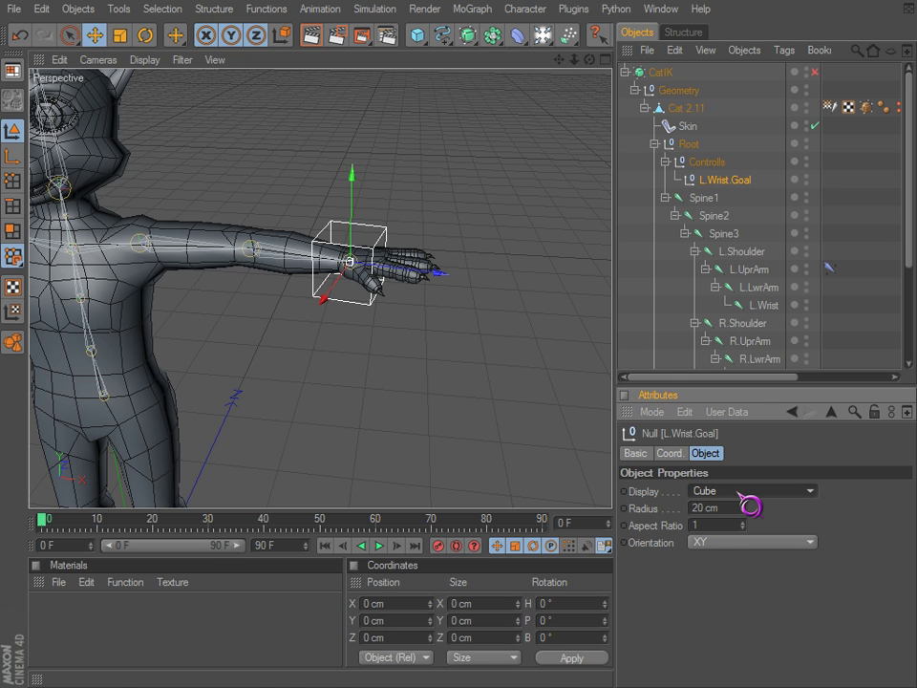
alt+drag(590, 432, 590, 435)
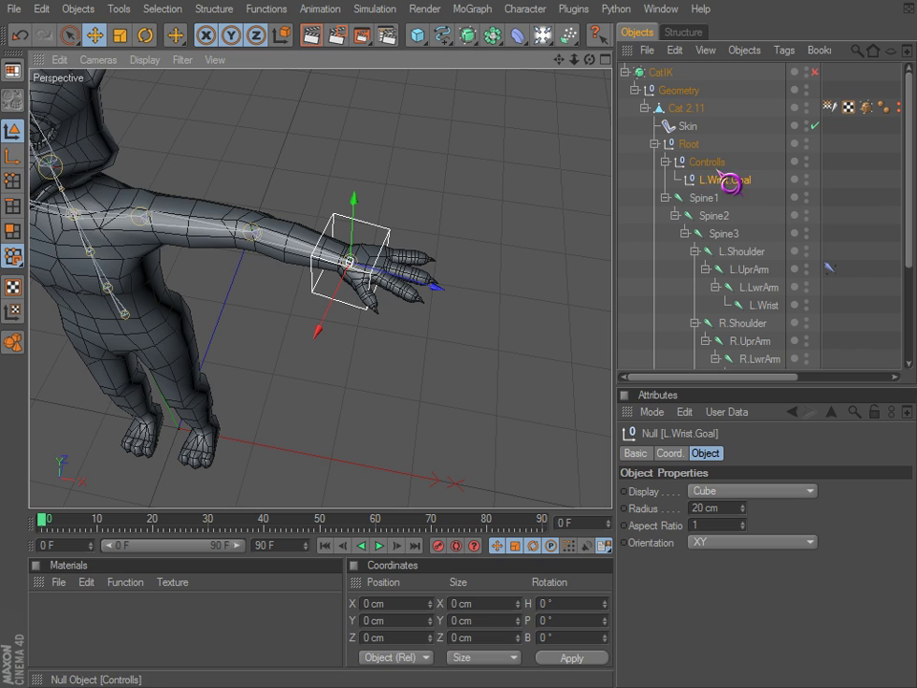
alt+drag(600, 446, 450, 242)
key(ctrl+z)
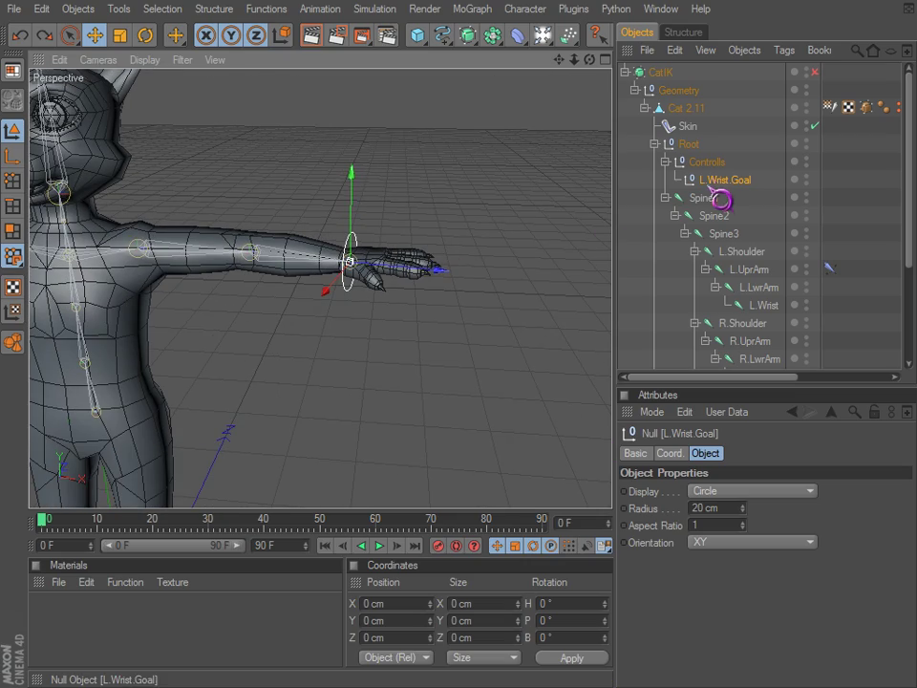
Add a pole vector object to the IK tag on the L.UprArm joint
click(718, 163)
click(712, 178)
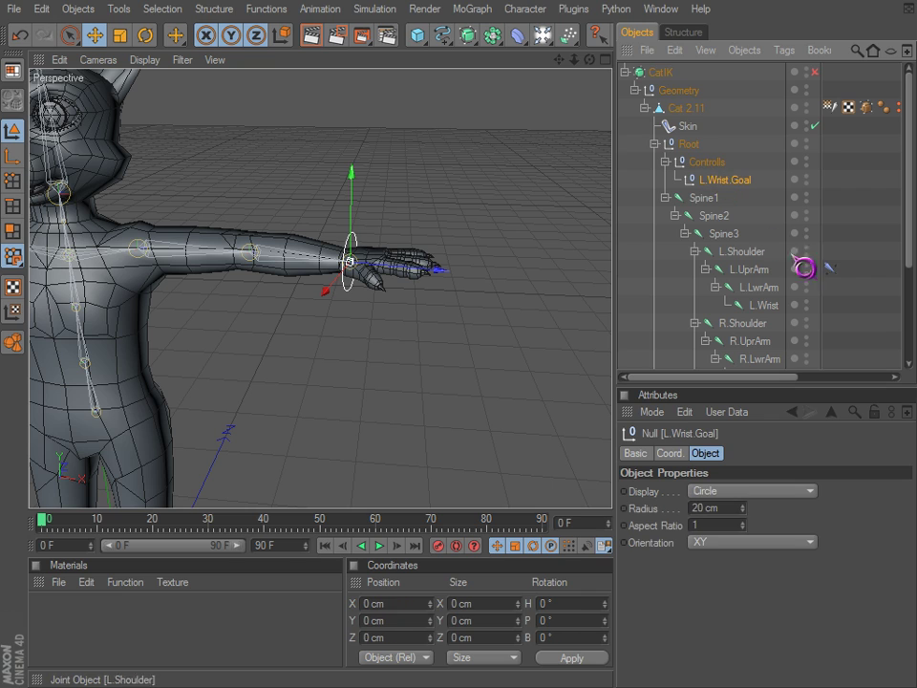
click(832, 271)
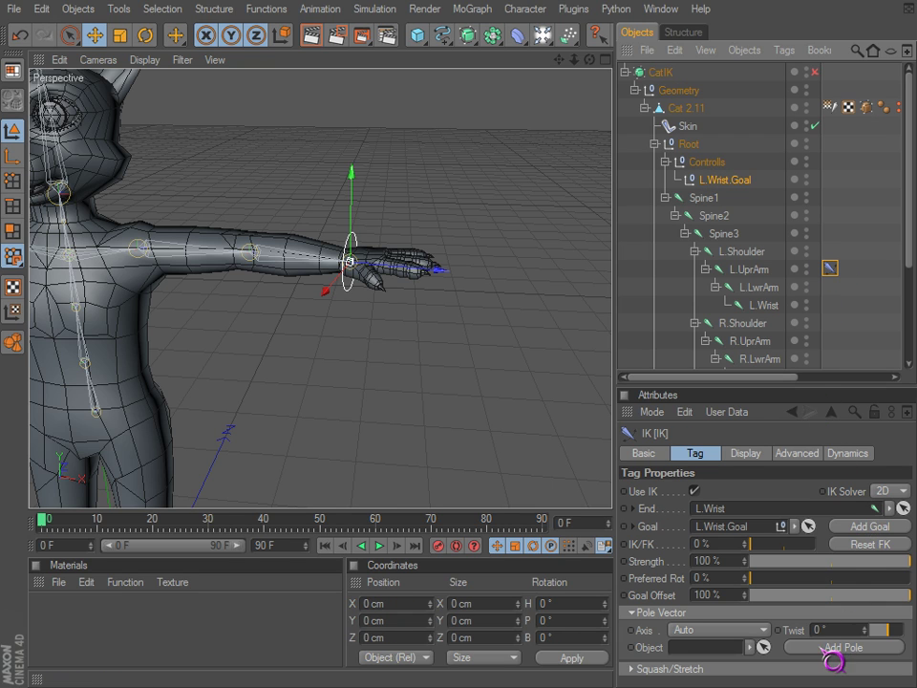
click(835, 652)
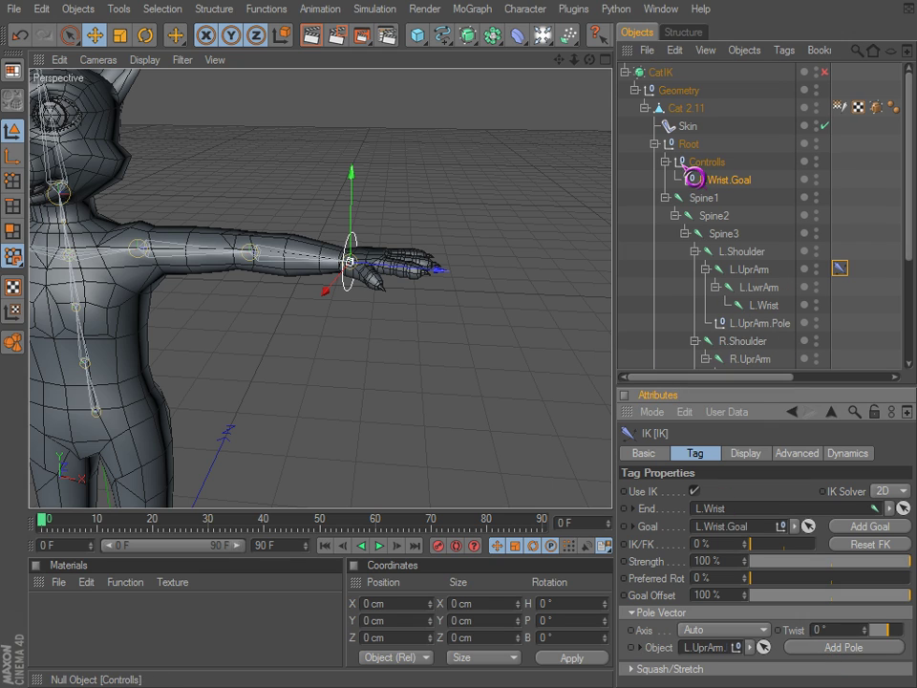
Place L.UprArm.Pole directly inside Controlls and make L.Wrist.Goal its child
click(750, 323)
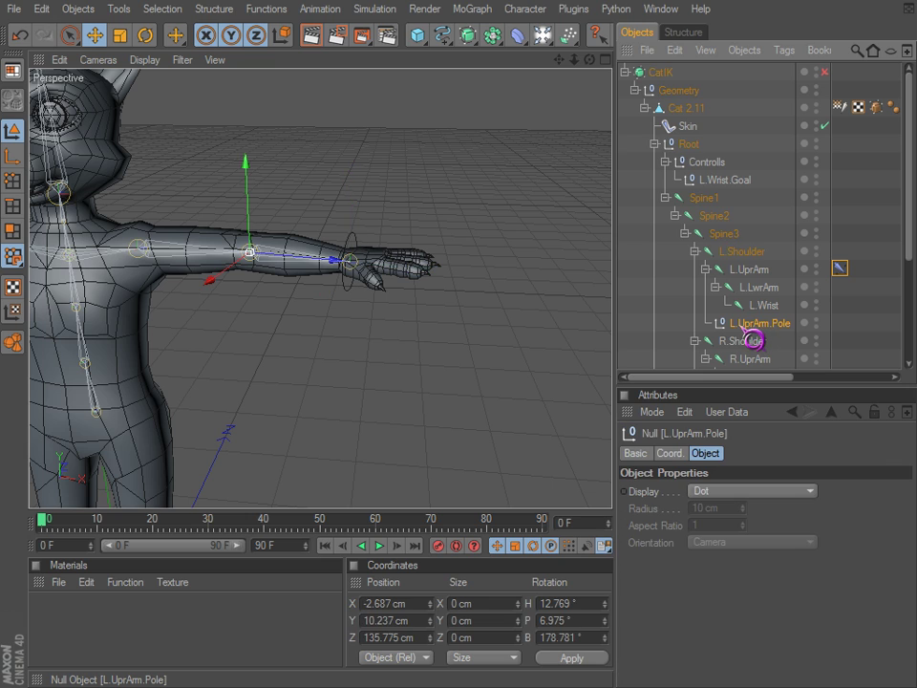
drag(718, 181, 719, 181)
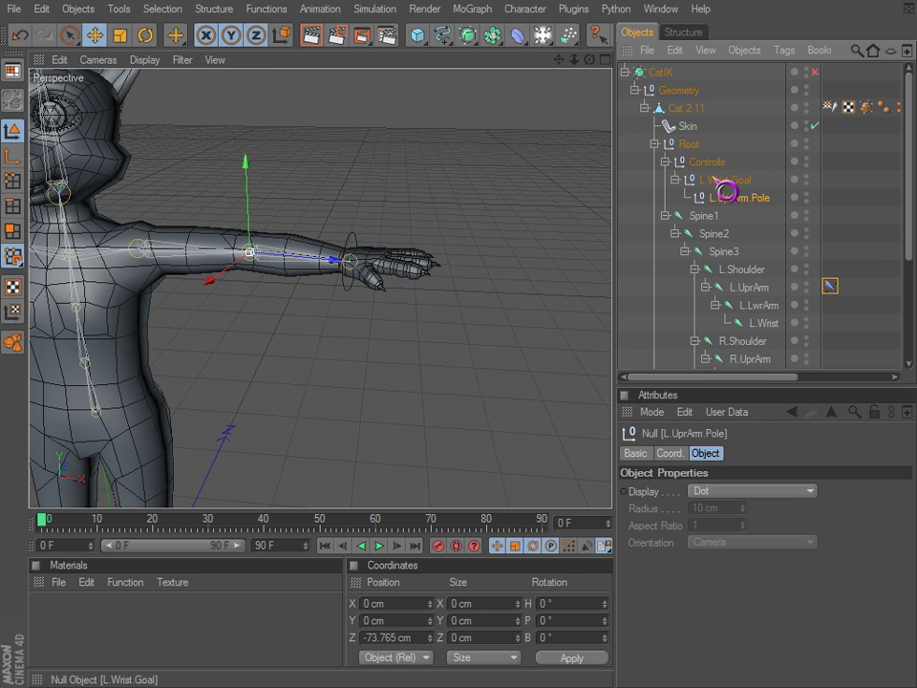
click(720, 181)
click(727, 201)
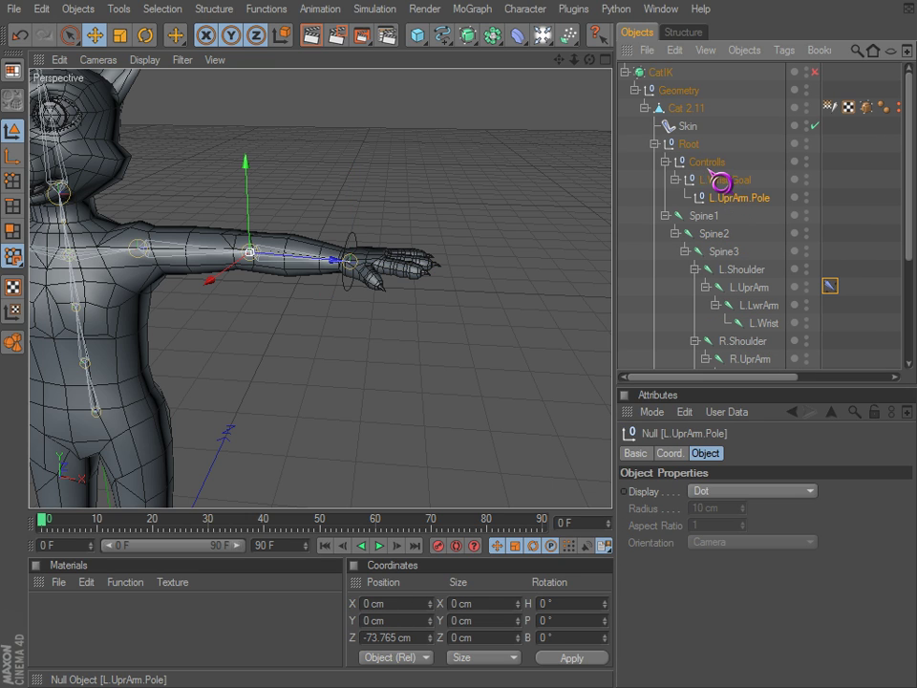
drag(709, 170, 708, 164)
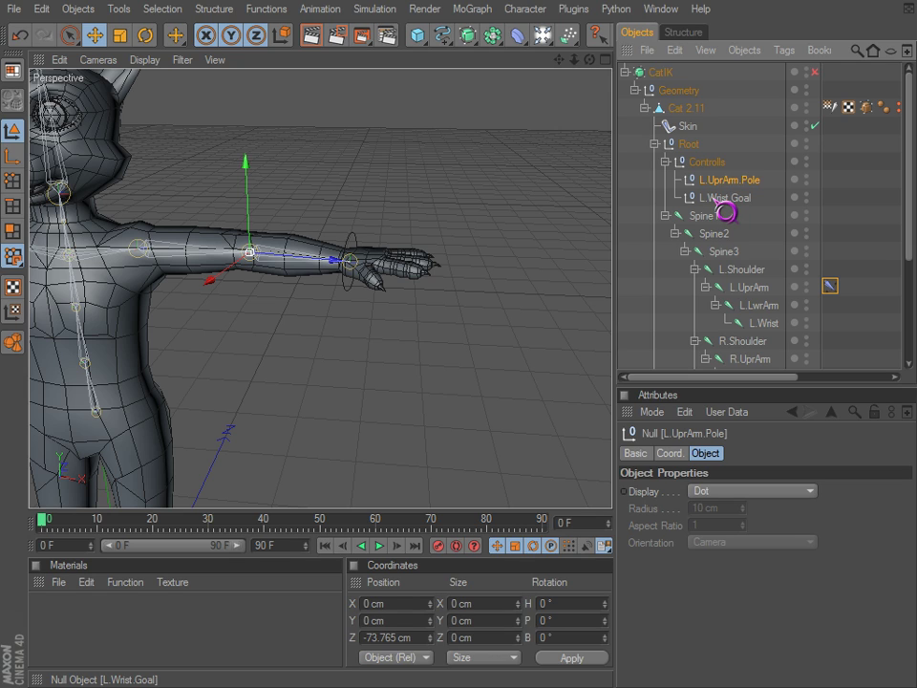
click(722, 200)
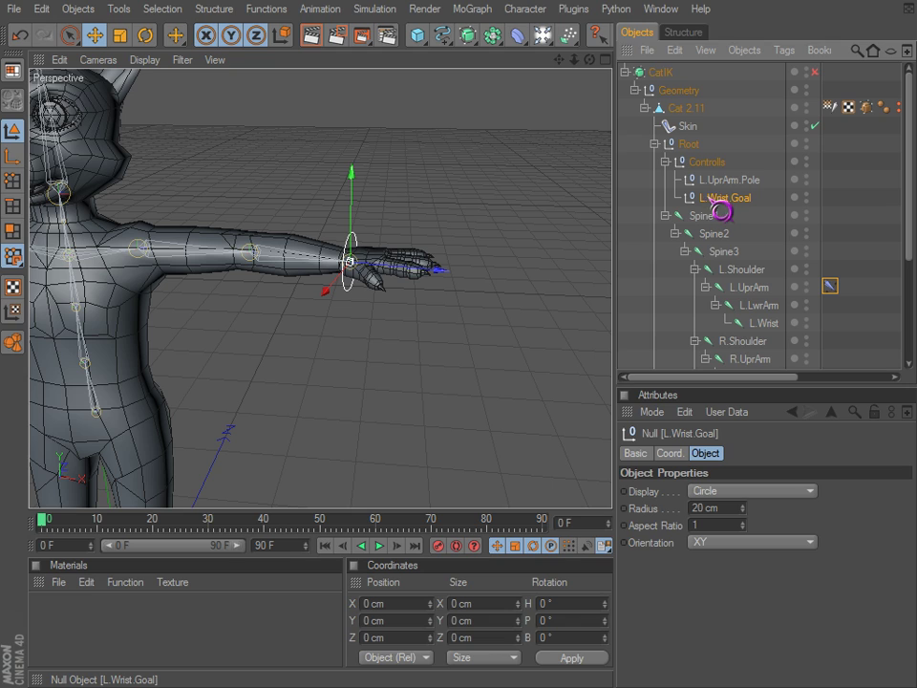
drag(723, 197, 723, 185)
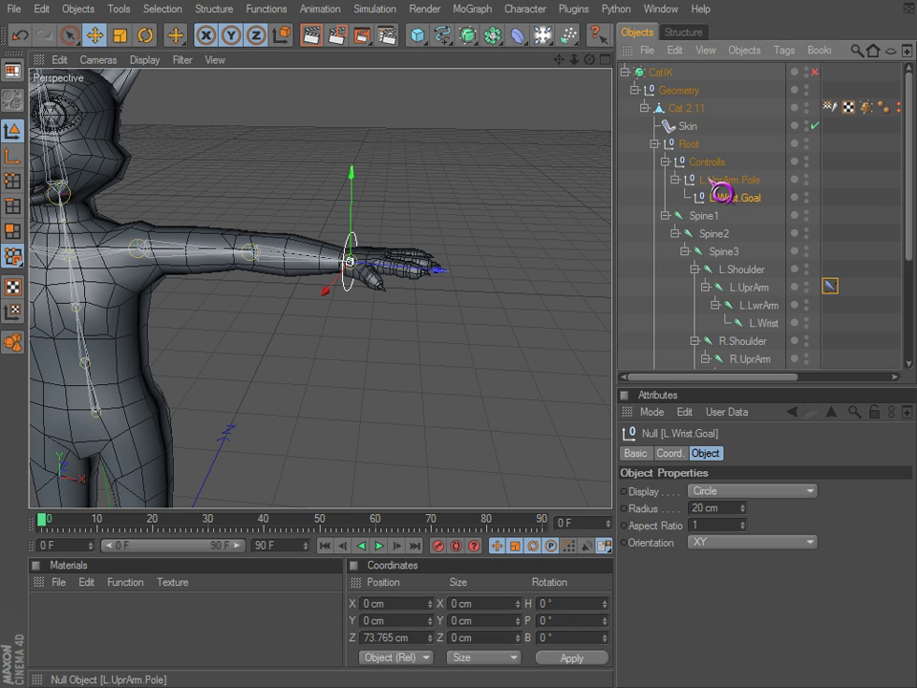
Rotate L.UprArm.Pole to about H -83°, P -33°, B -158° to test how the left arm bends
click(721, 181)
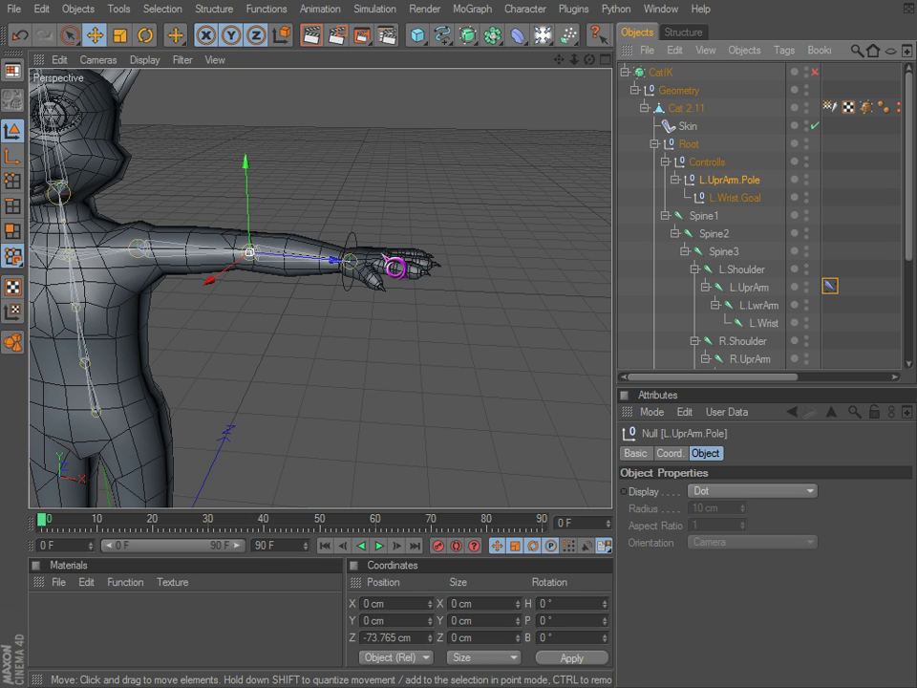
key(r)
drag(280, 256, 332, 307)
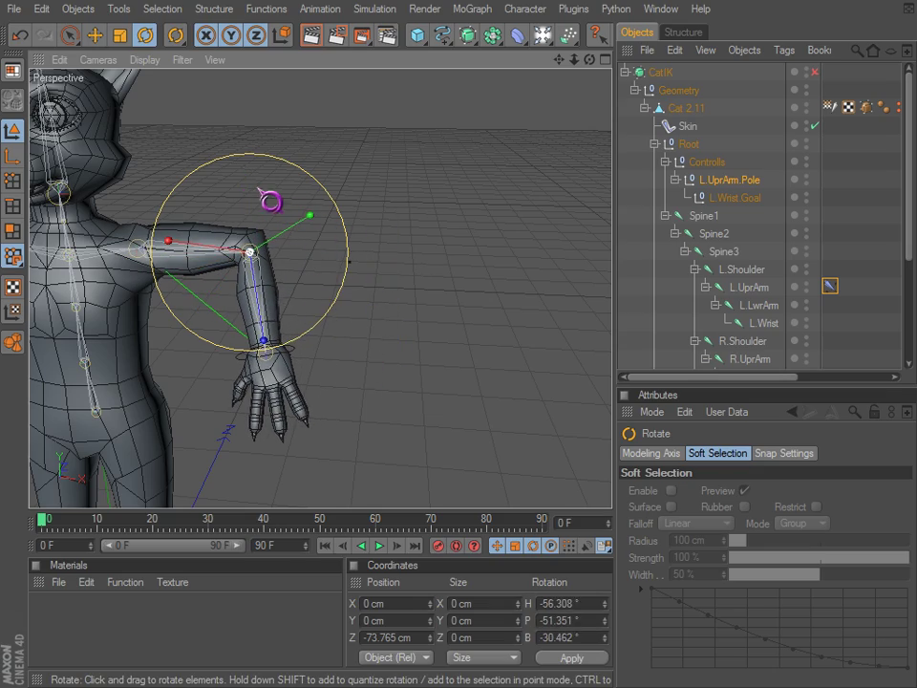
drag(270, 201, 382, 275)
alt+drag(320, 309, 601, 445)
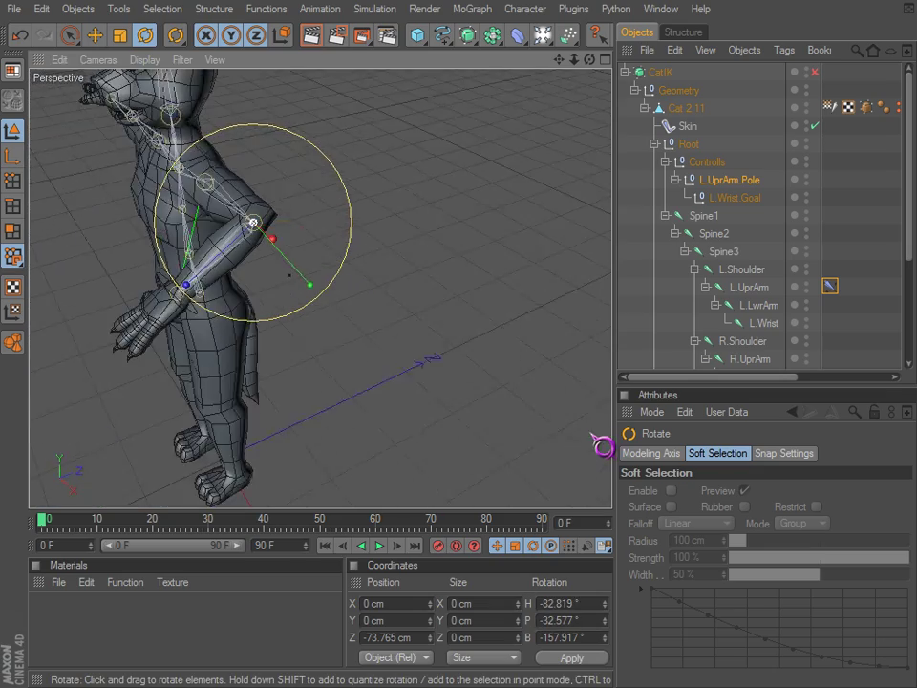
scroll(603, 443, up, 3)
scroll(321, 303, up, 5)
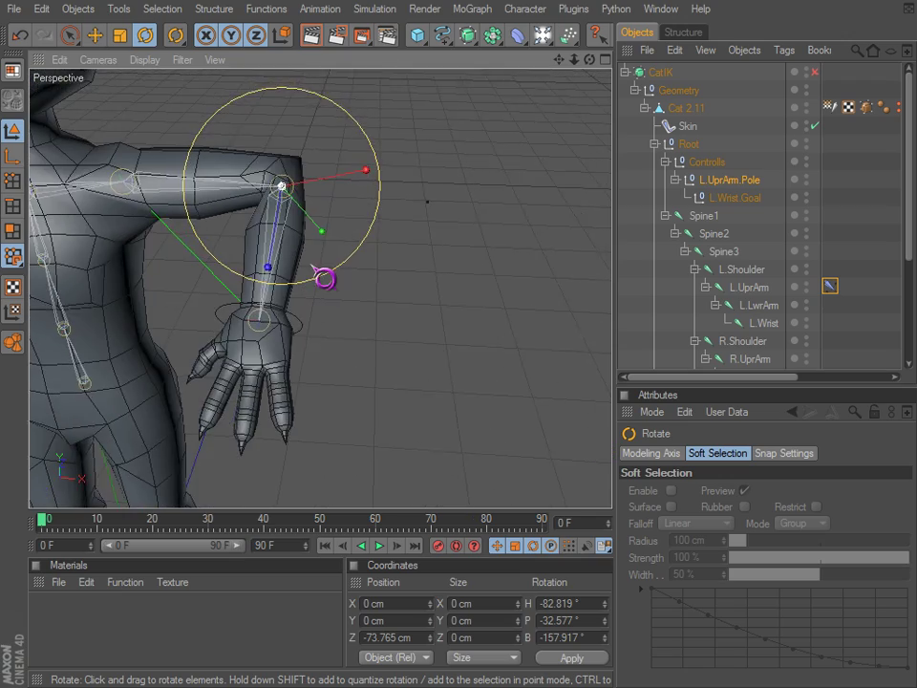
Move L.UprArm.Pole to about X 45, Y -56, Z -103 cm and rotate it to about H -38°, P -20°, B -211°
scroll(324, 279, down, 3)
key(e)
drag(307, 240, 602, 445)
scroll(270, 254, up, 3)
alt+drag(271, 255, 246, 274)
key(r)
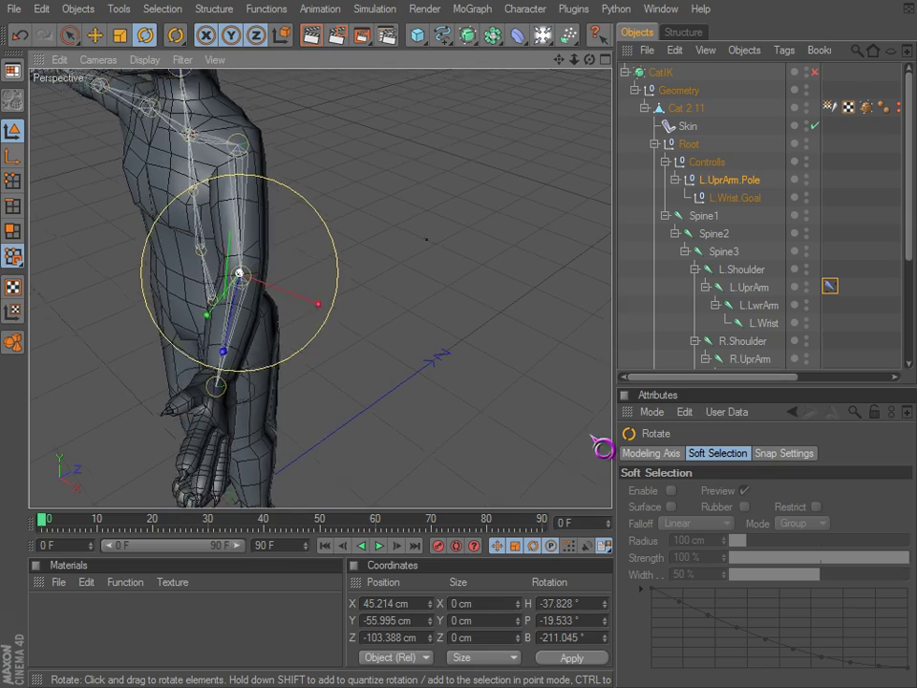
alt+drag(602, 445, 298, 301)
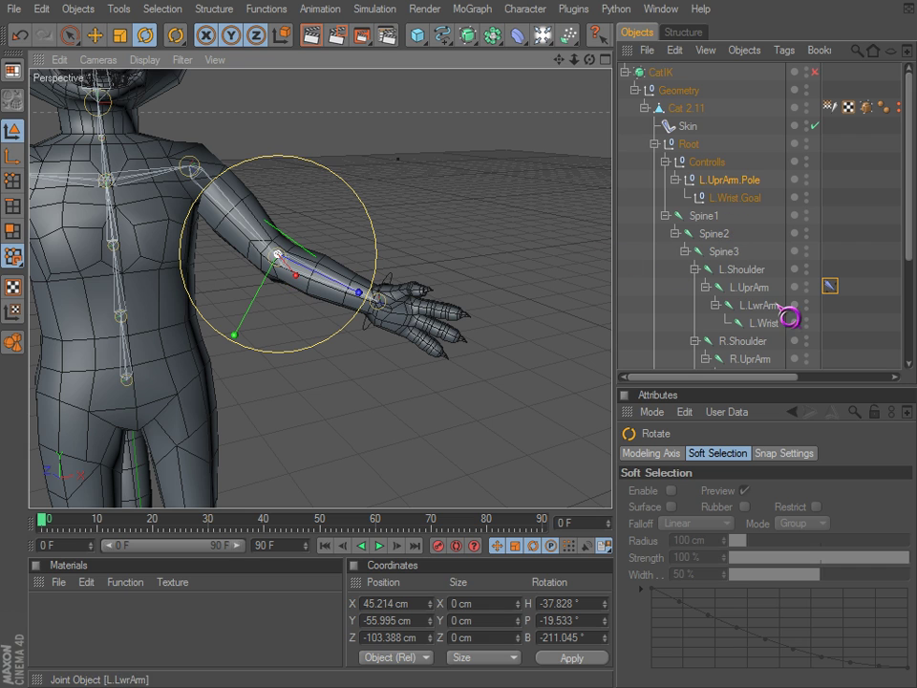
Undo the test moves and rotations of L.UprArm.Pole to return the arm to its straight pose
key(ctrl+z)
key(ctrl+z)
key(ctrl+z)
key(ctrl+z)
key(ctrl+z)
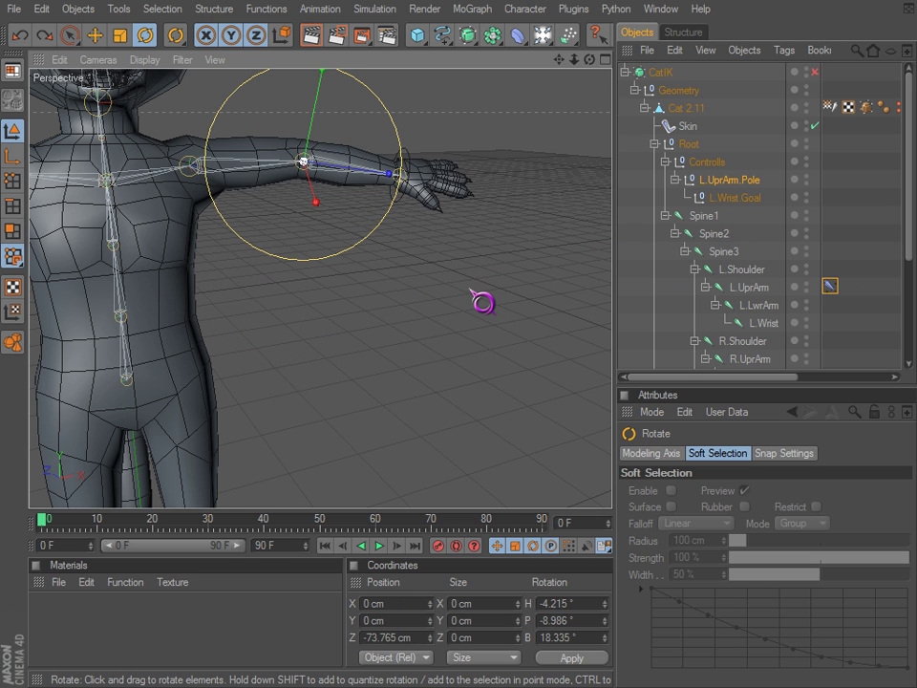
alt+middle_drag(459, 263, 449, 275)
alt+drag(449, 275, 463, 294)
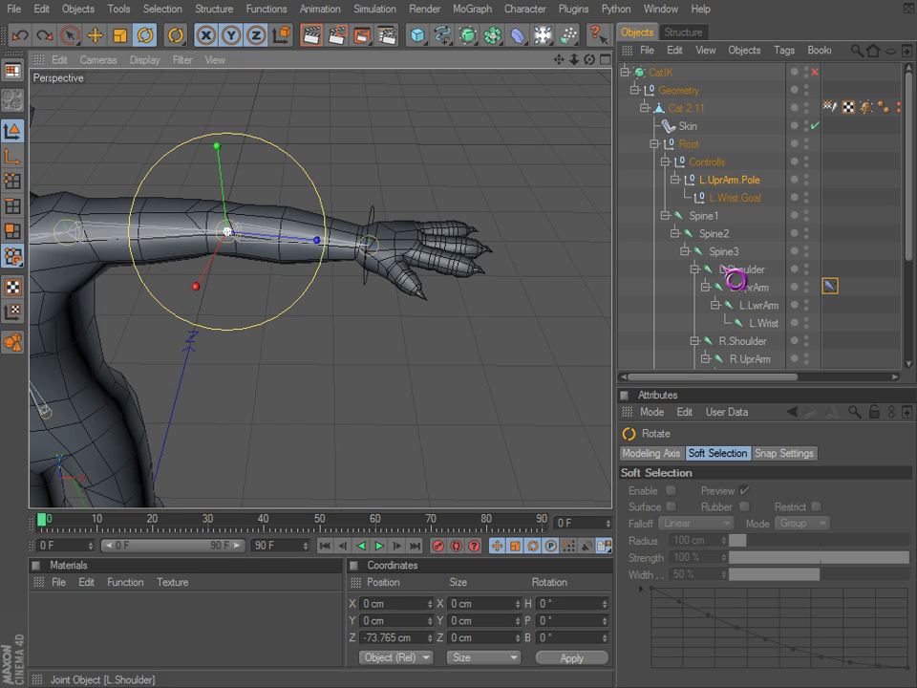
Move L.UprArm.Pole behind the left elbow to about X -36 cm, leaving its child L.Wrist.Goal at the wrist
key(e)
drag(197, 282, 240, 306)
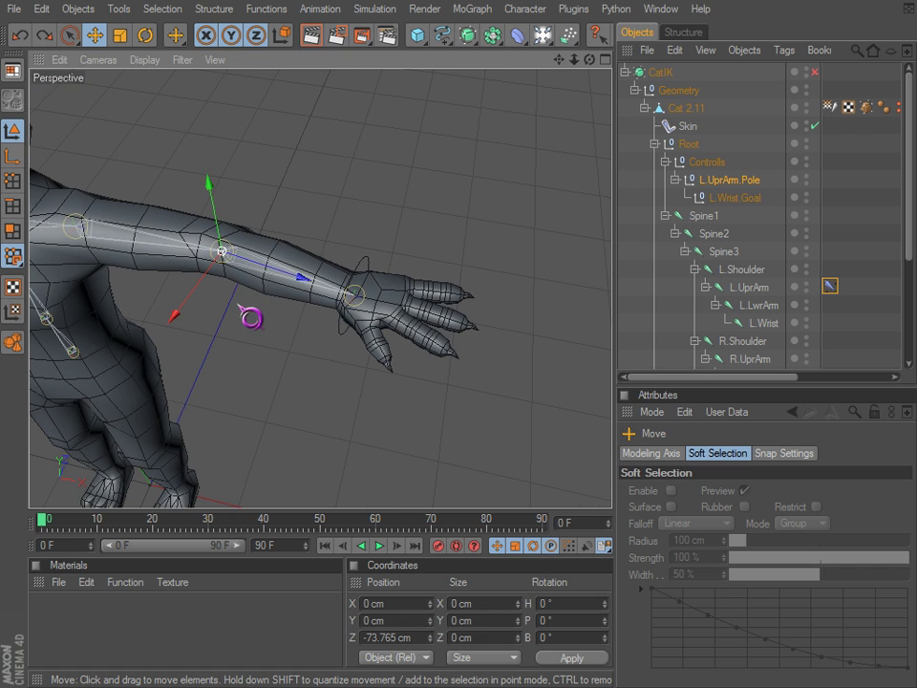
click(734, 197)
click(722, 181)
click(733, 197)
click(721, 181)
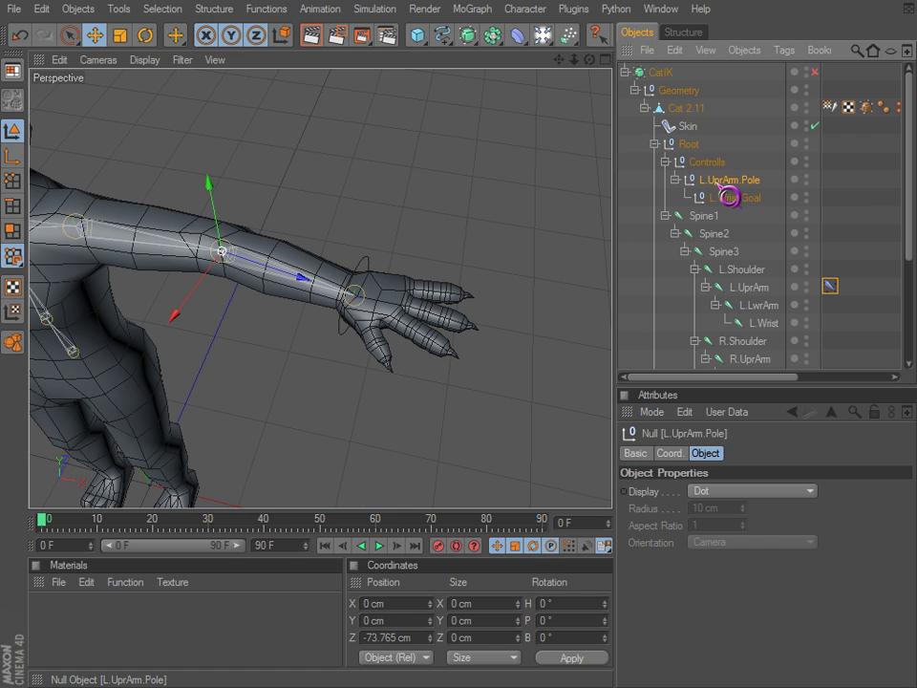
click(734, 197)
click(721, 181)
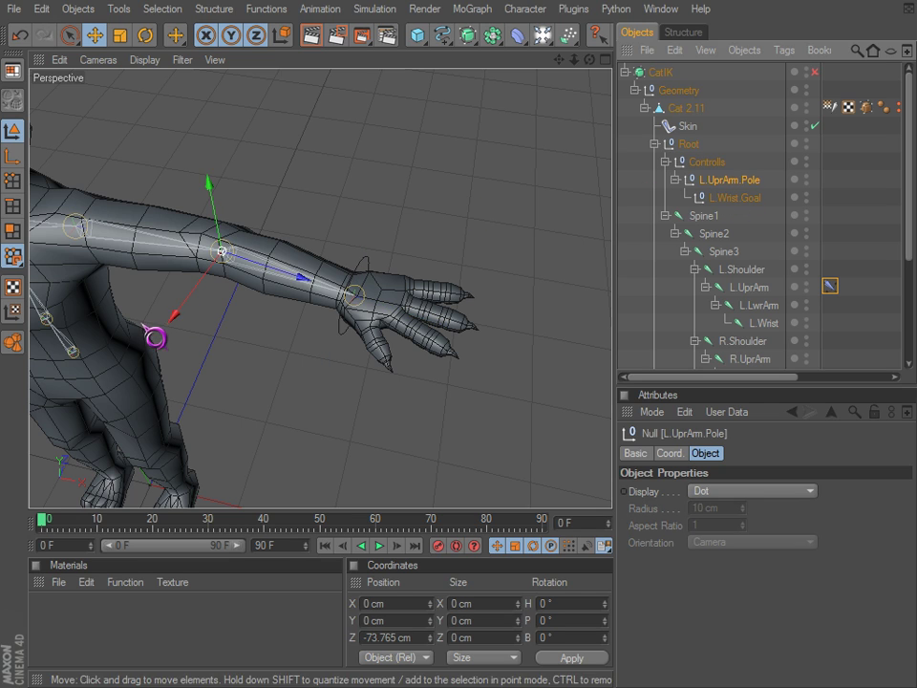
mouse_move(191, 332)
mouse_down()
mouse_move(600, 435)
mouse_move(188, 324)
mouse_up()
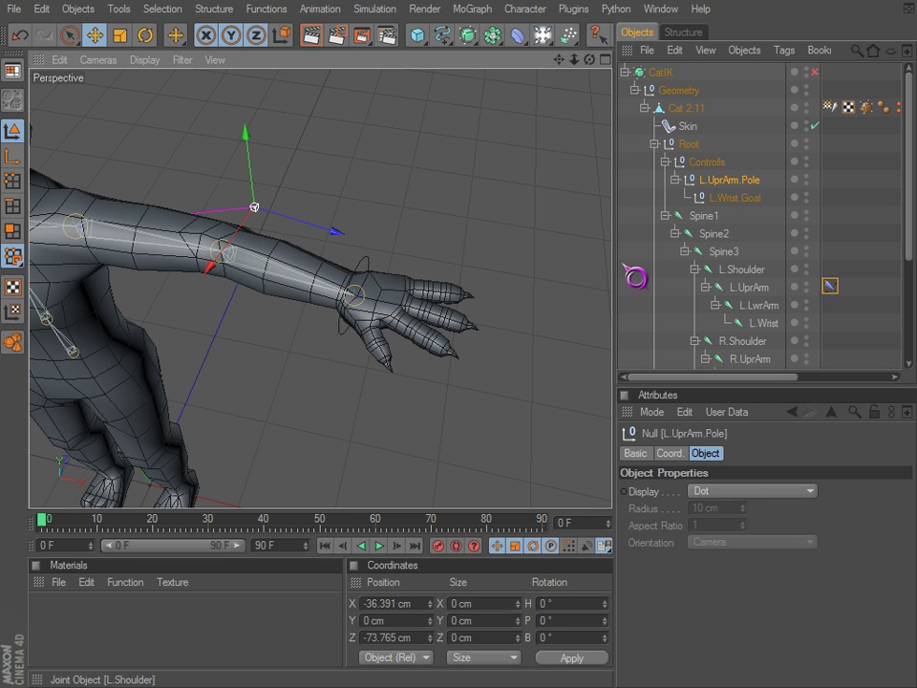
Display L.UprArm.Pole as a Point in the XY orientation with a radius of 18 cm
click(724, 492)
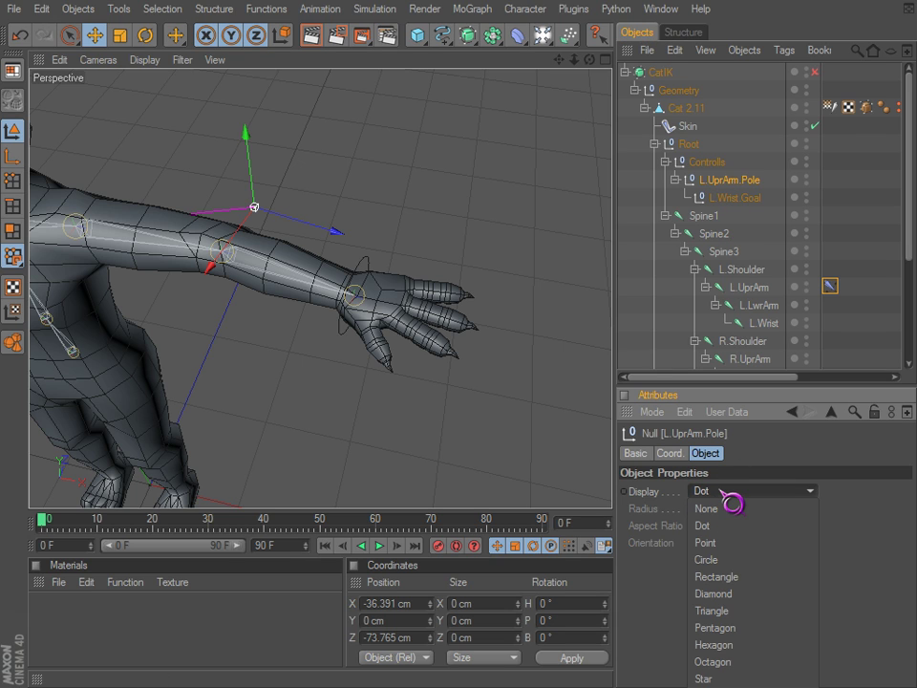
click(707, 543)
click(740, 541)
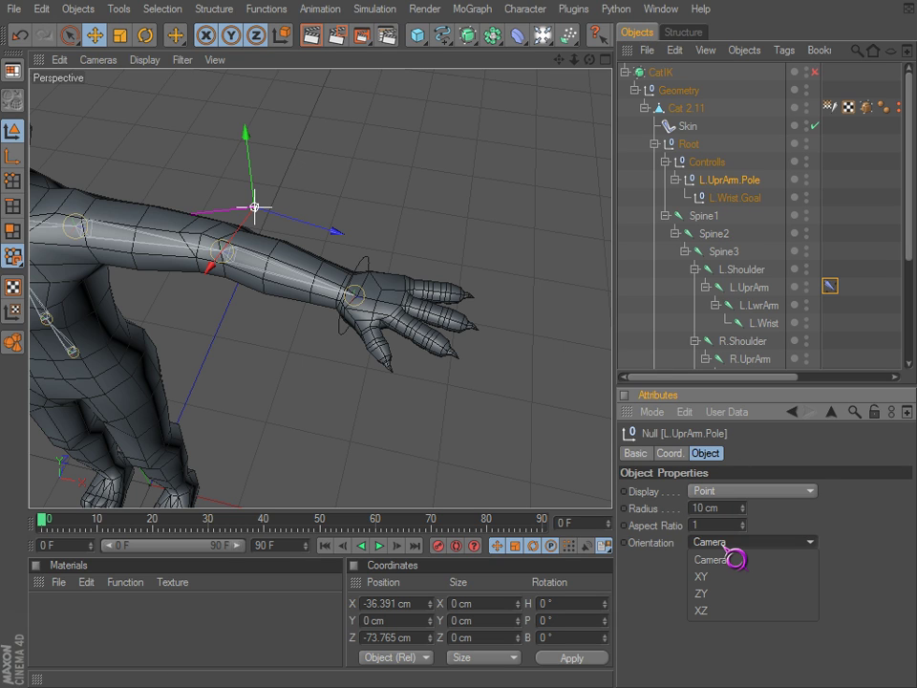
click(726, 578)
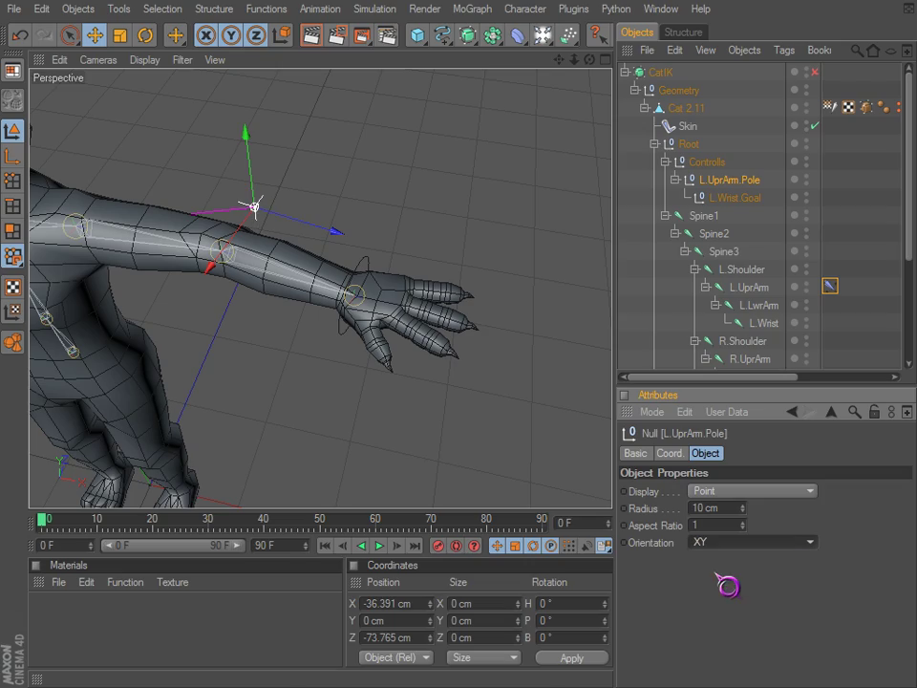
alt+drag(456, 393, 663, 490)
drag(742, 509, 743, 507)
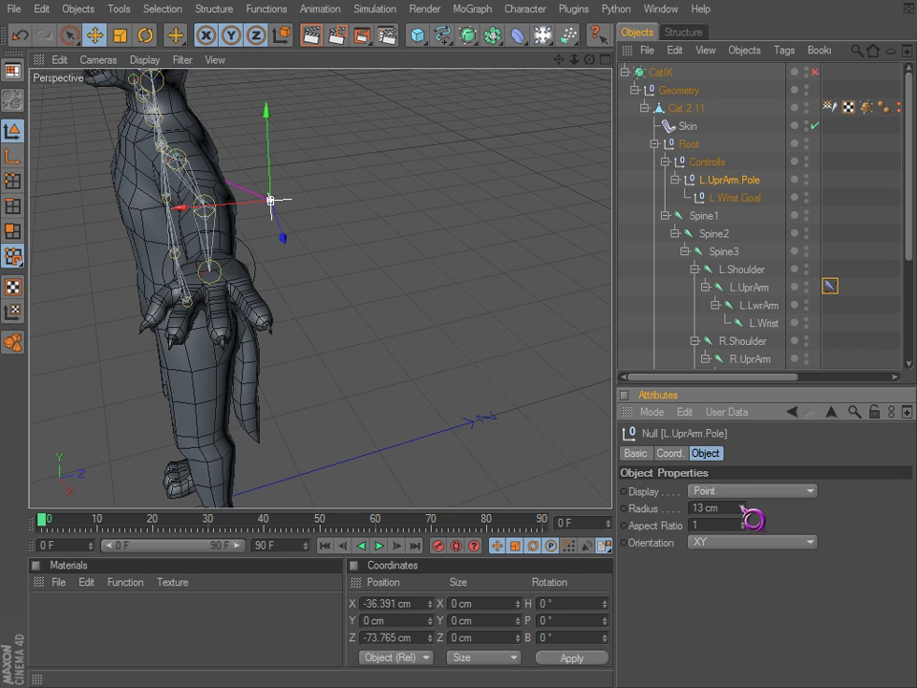
Try other display shapes for L.UprArm.Pole, such as Pentagon and Axis, and return to Point
click(748, 491)
click(747, 492)
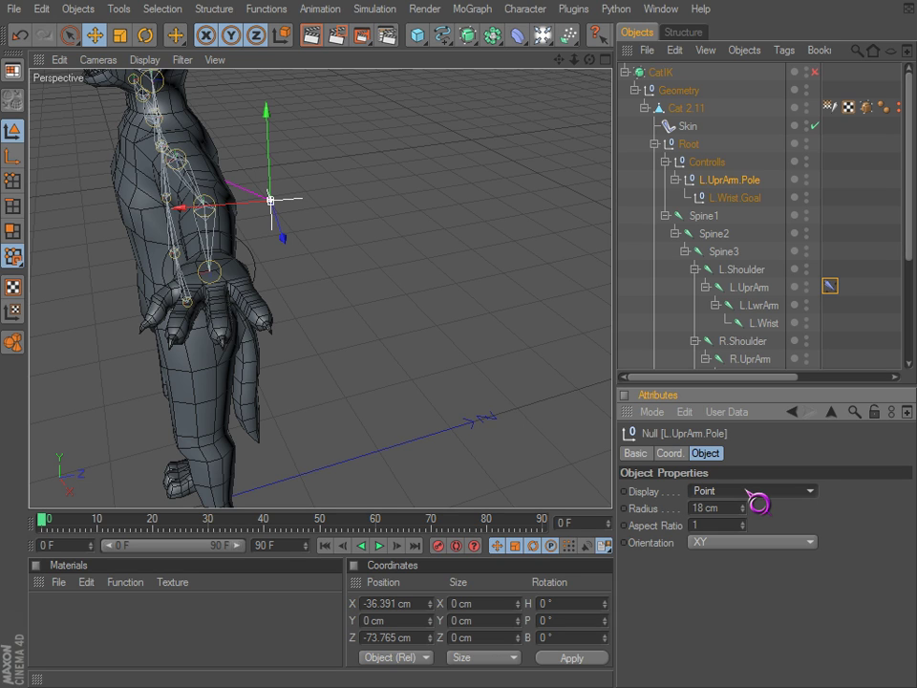
scroll(749, 492, down, 2)
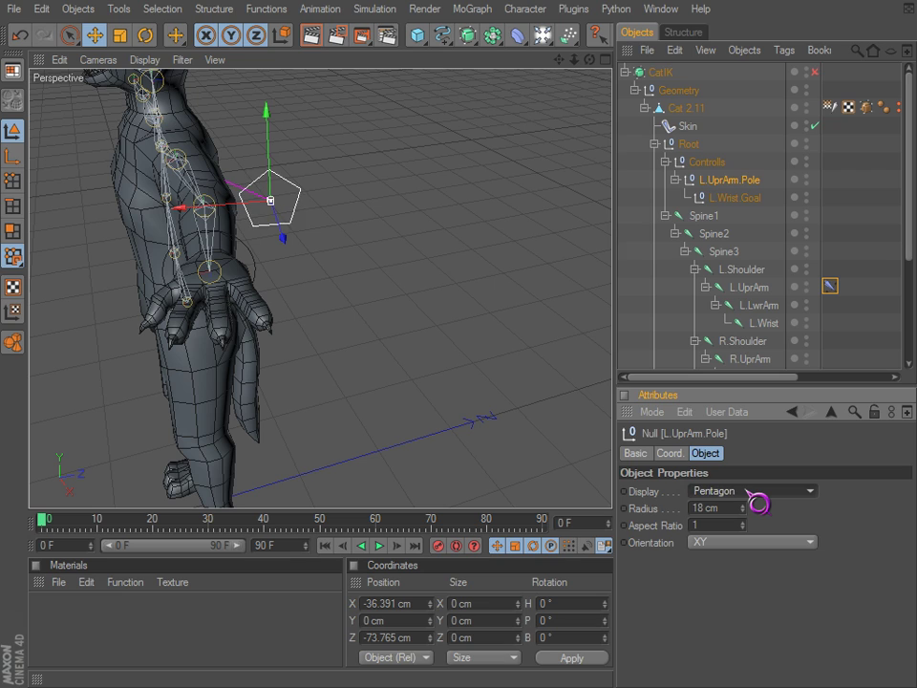
scroll(748, 490, down, 6)
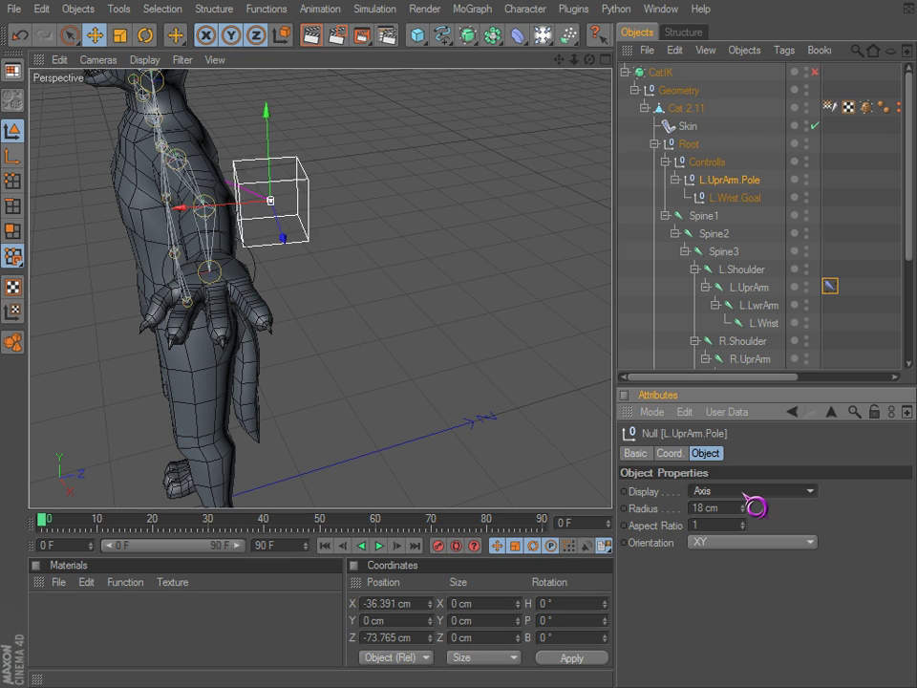
scroll(746, 495, down, 1)
scroll(746, 495, up, 10)
scroll(745, 496, up, 1)
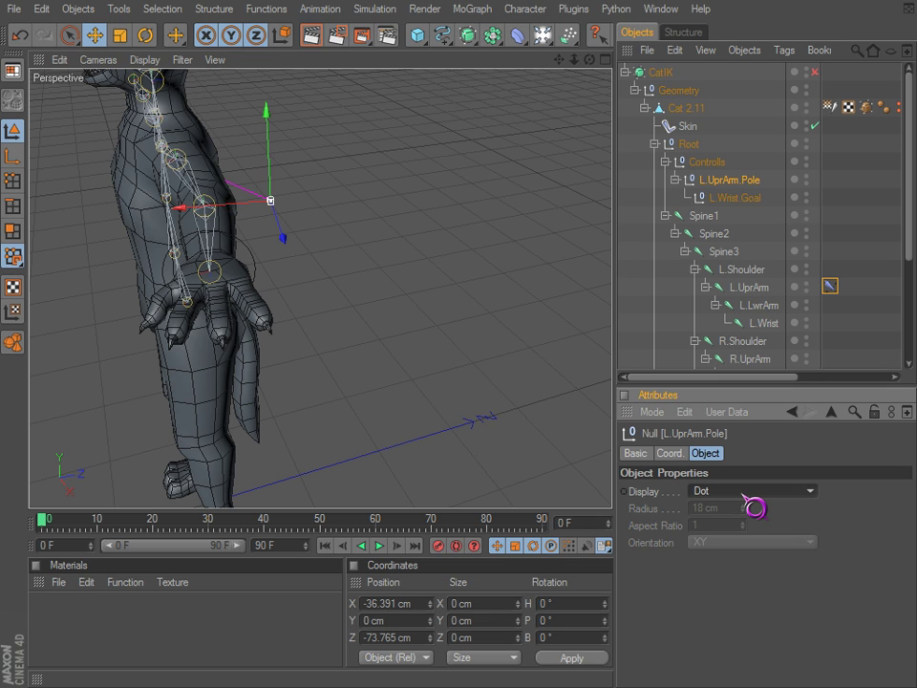
scroll(745, 495, down, 1)
scroll(748, 500, down, 2)
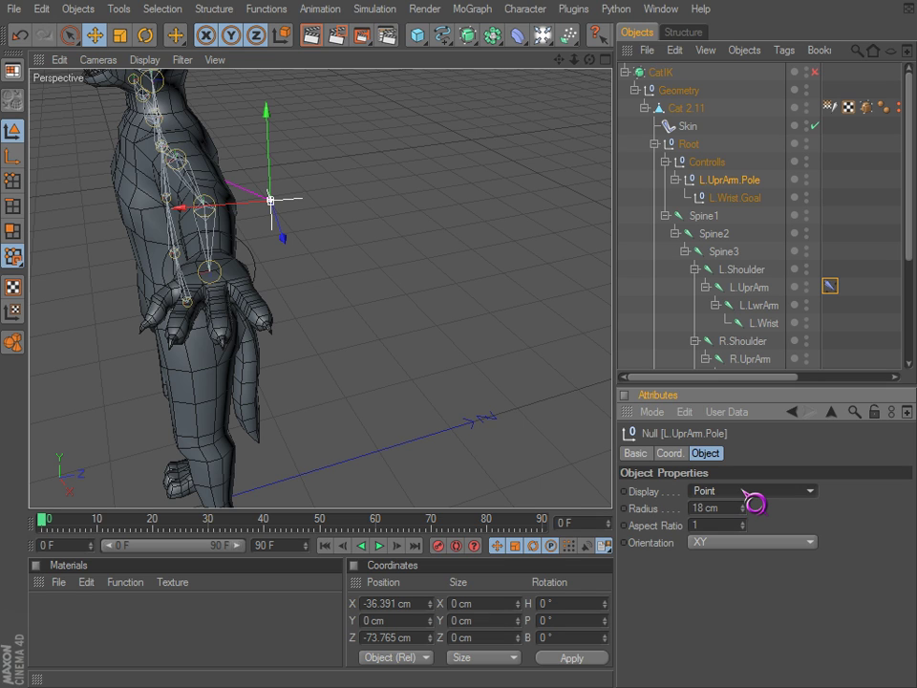
scroll(750, 498, up, 1)
scroll(750, 498, down, 1)
Select the L.UprArm.Pole marker behind the elbow in the viewport to check that it can be picked, and deselect it
alt+drag(405, 359, 576, 342)
click(856, 299)
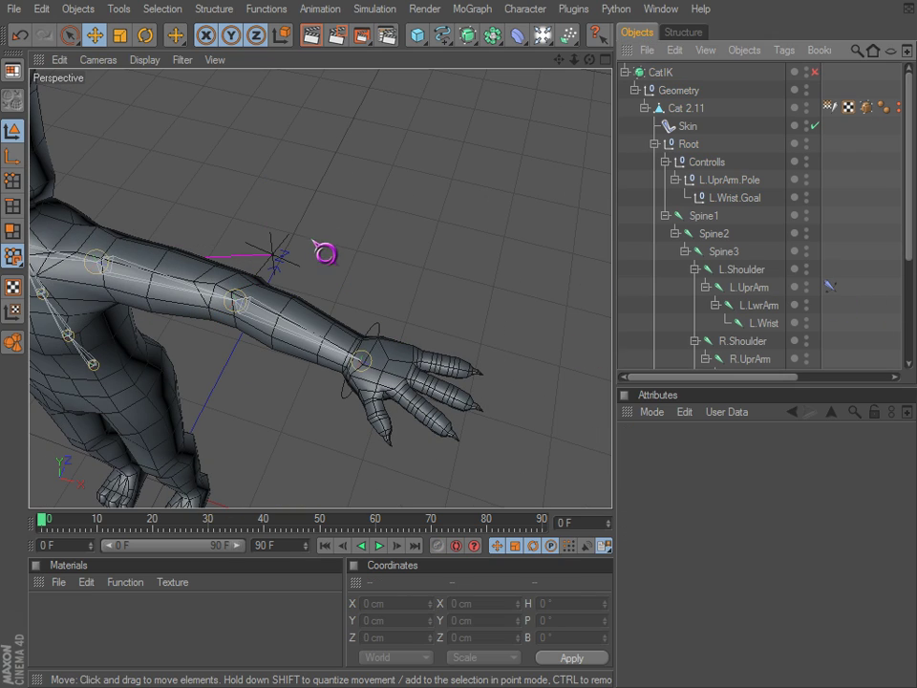
click(272, 250)
scroll(286, 259, up, 3)
click(346, 222)
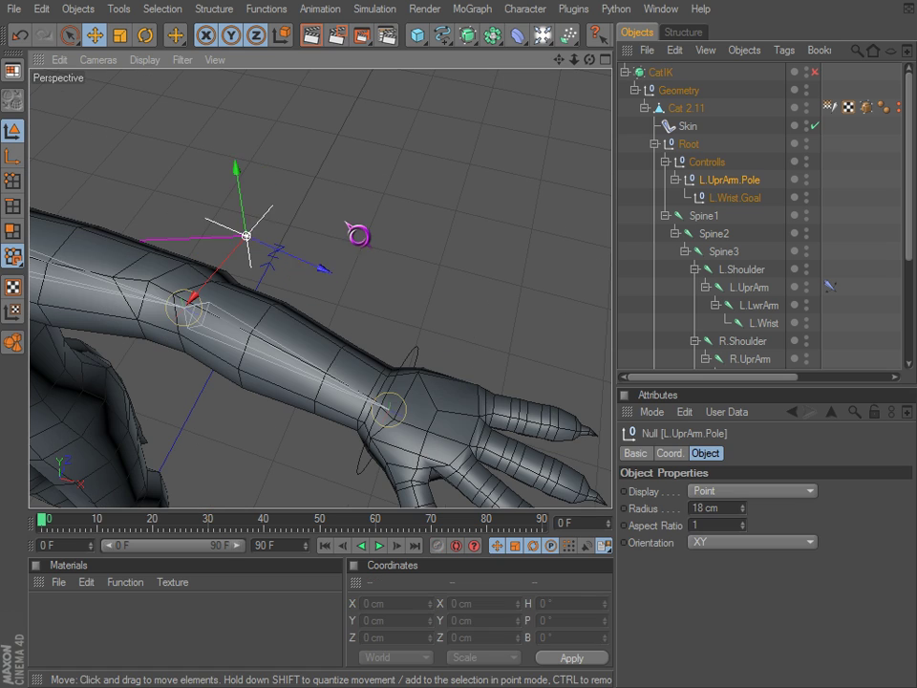
scroll(446, 371, down, 2)
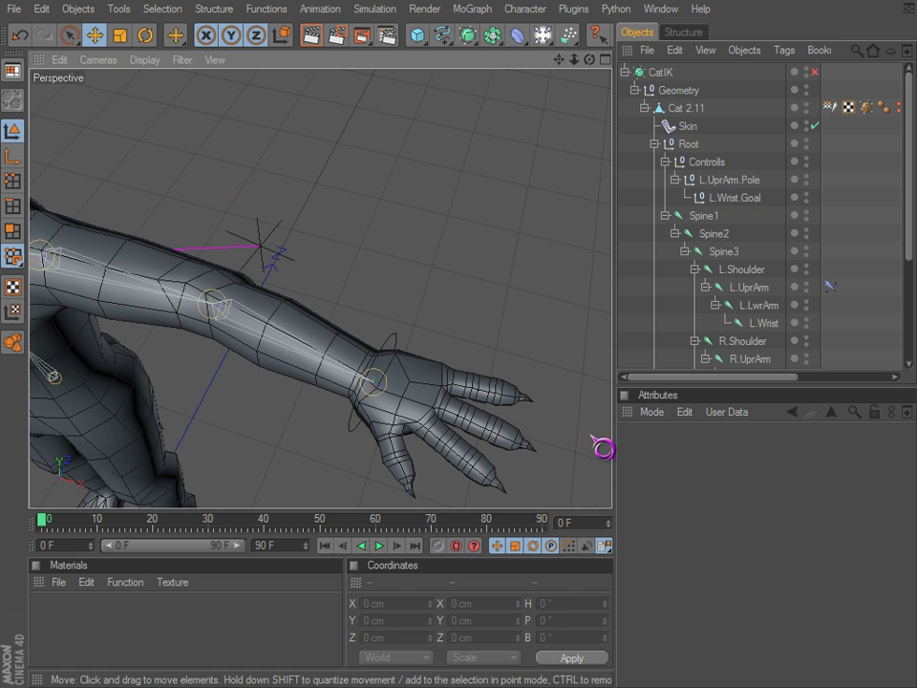
Set Use Color to On for the L.Wrist.Goal control at the left wrist
click(393, 336)
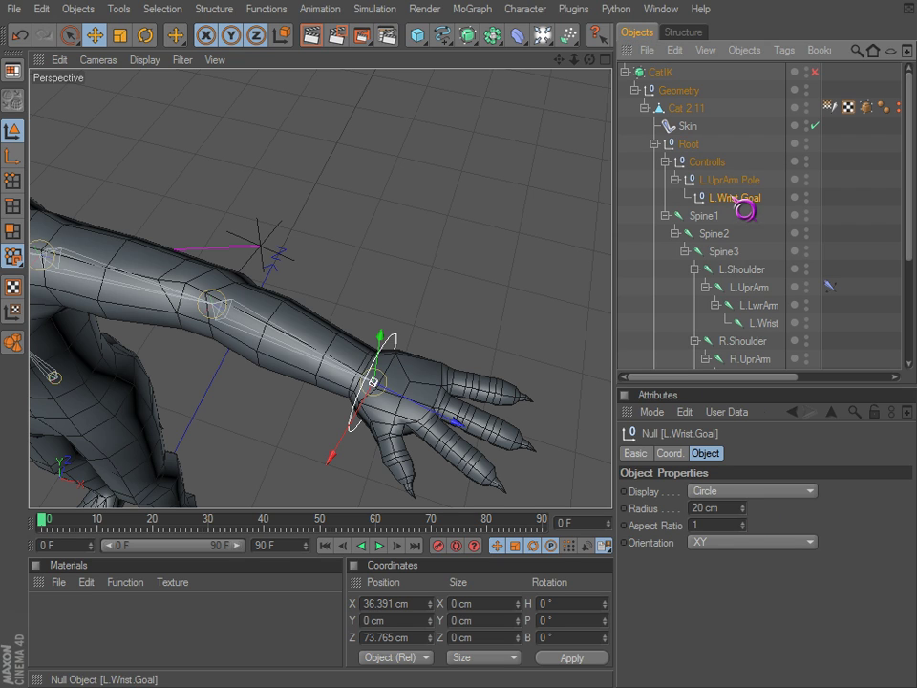
click(646, 455)
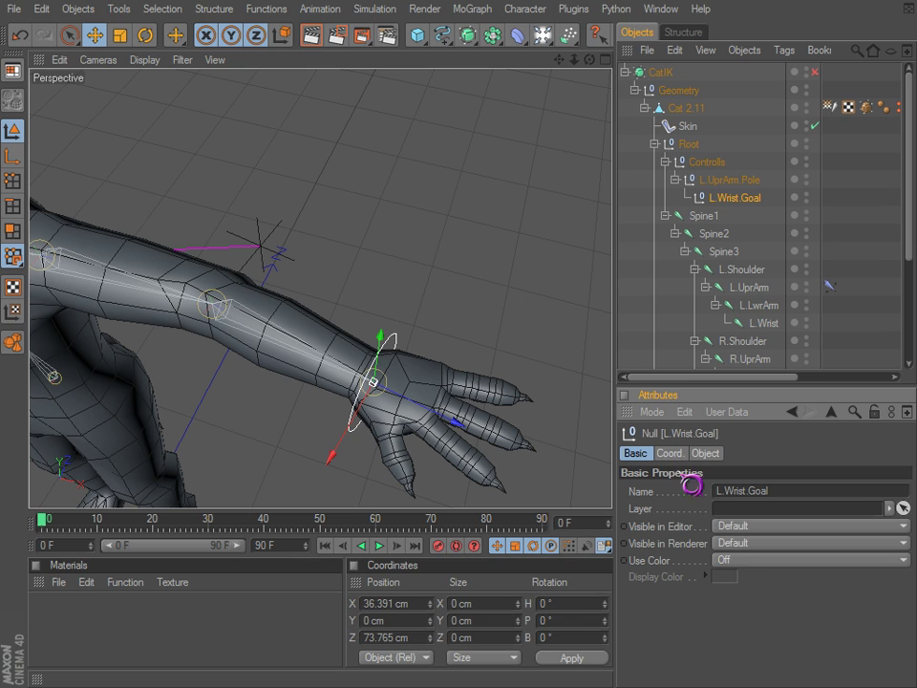
click(743, 564)
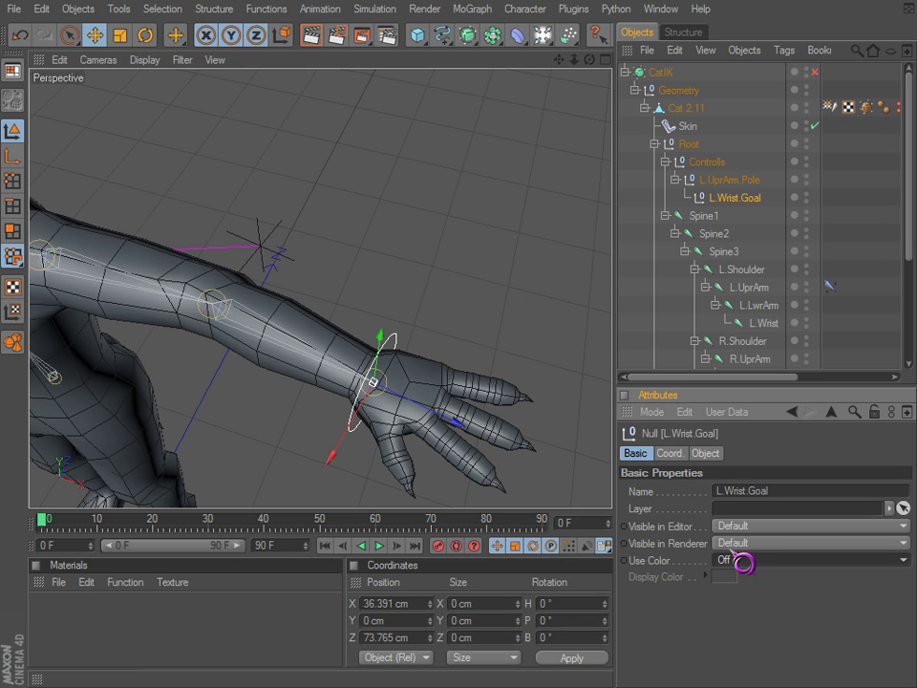
click(743, 563)
click(753, 621)
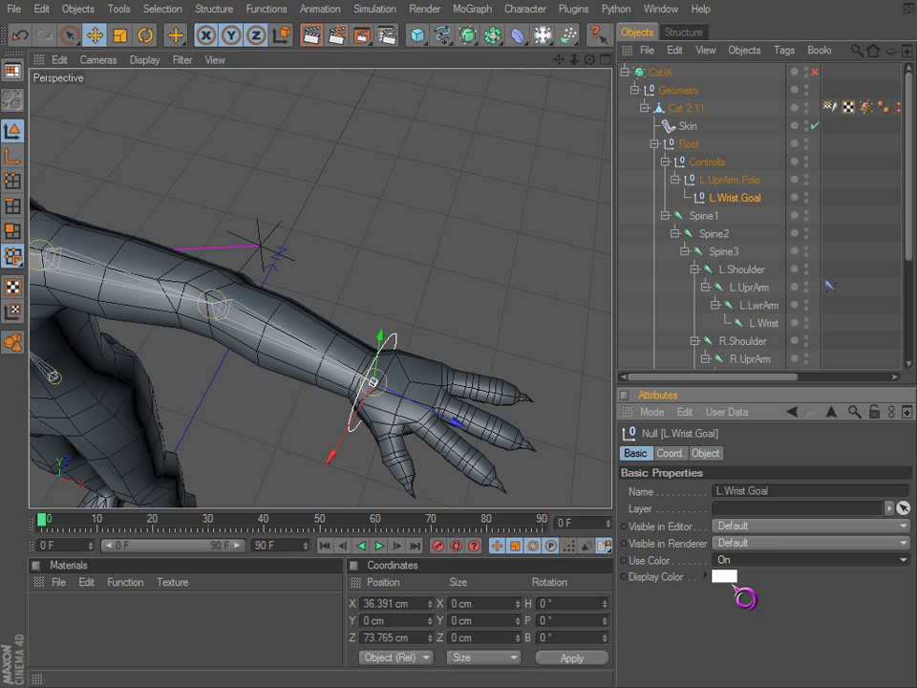
Set the display color of L.Wrist.Goal to pure red (R 255, G 0, B 0) and deselect it
click(728, 578)
drag(716, 567, 753, 516)
click(712, 654)
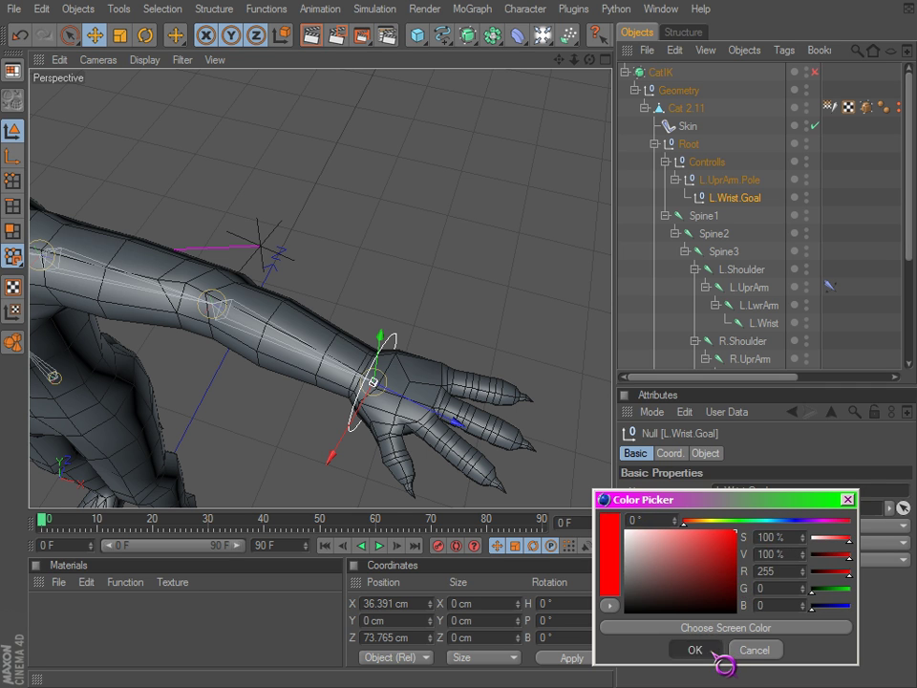
click(714, 653)
click(853, 234)
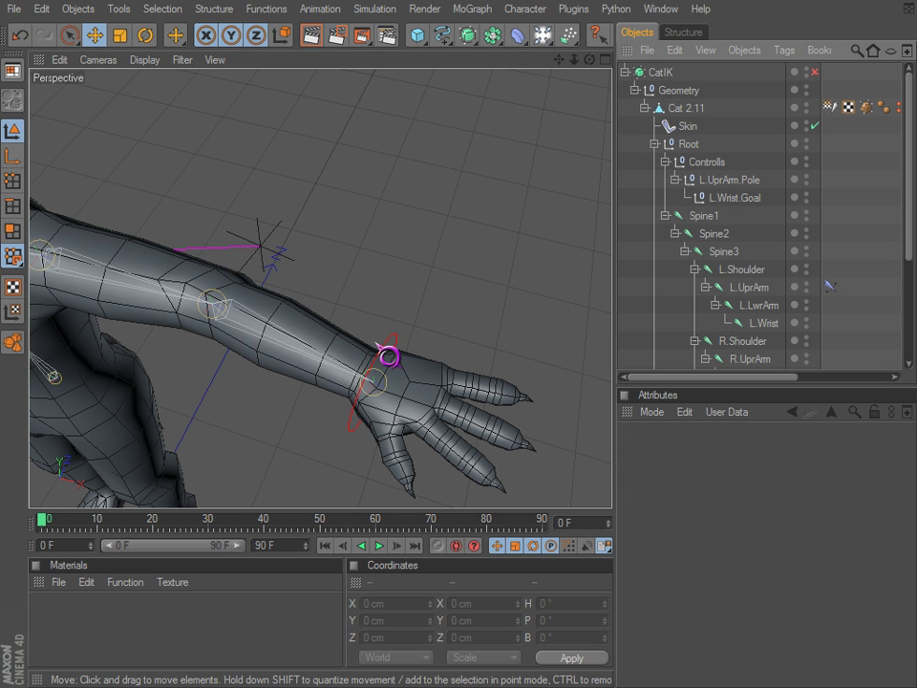
alt+drag(377, 344, 339, 244)
alt+middle_drag(338, 244, 591, 436)
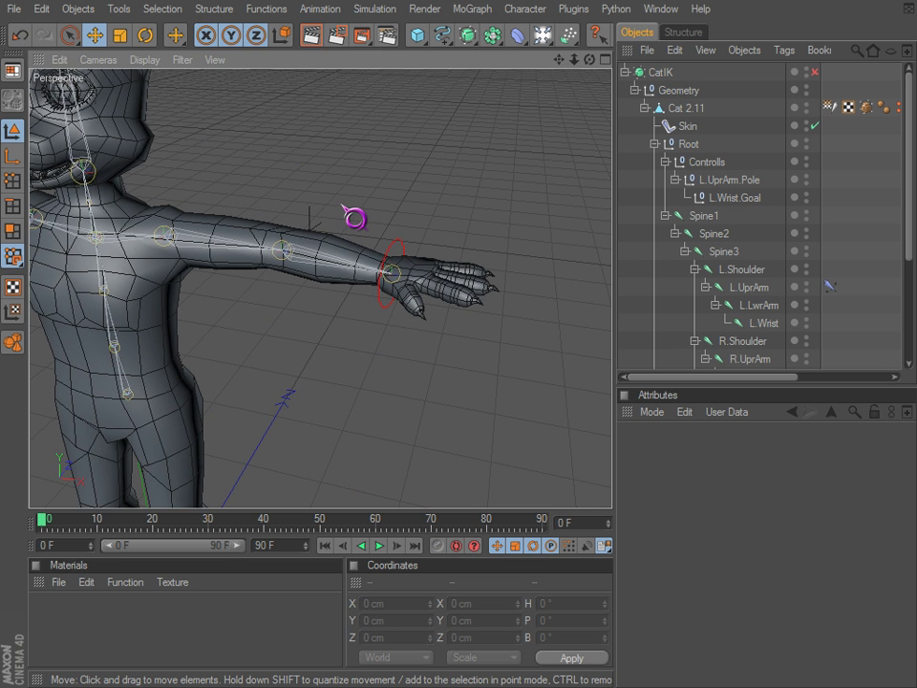